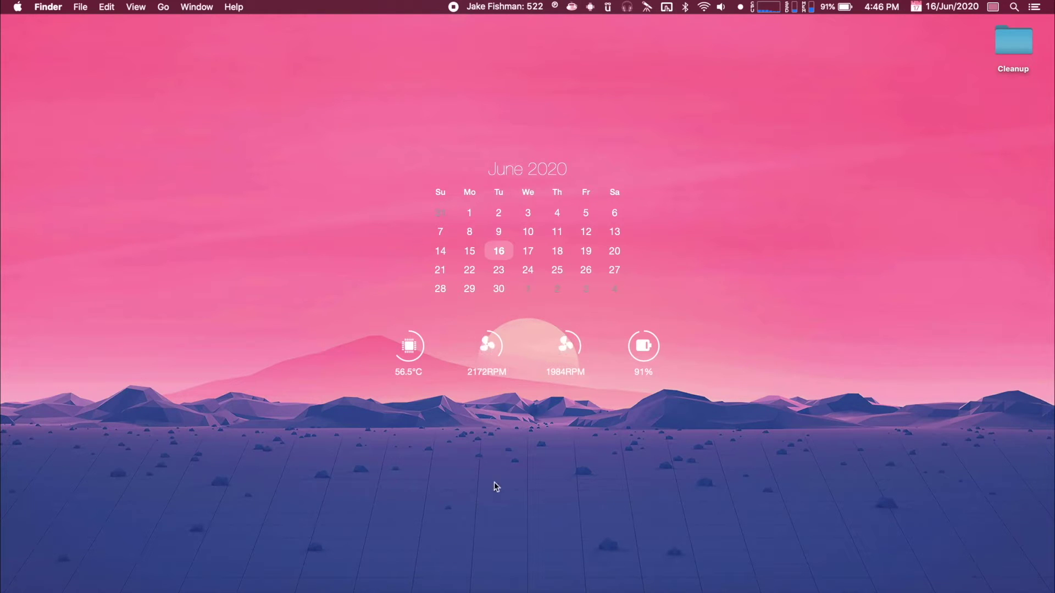
Bring the Chrome window with the Bartender 3 store page back to the front.
key("super+Tab")
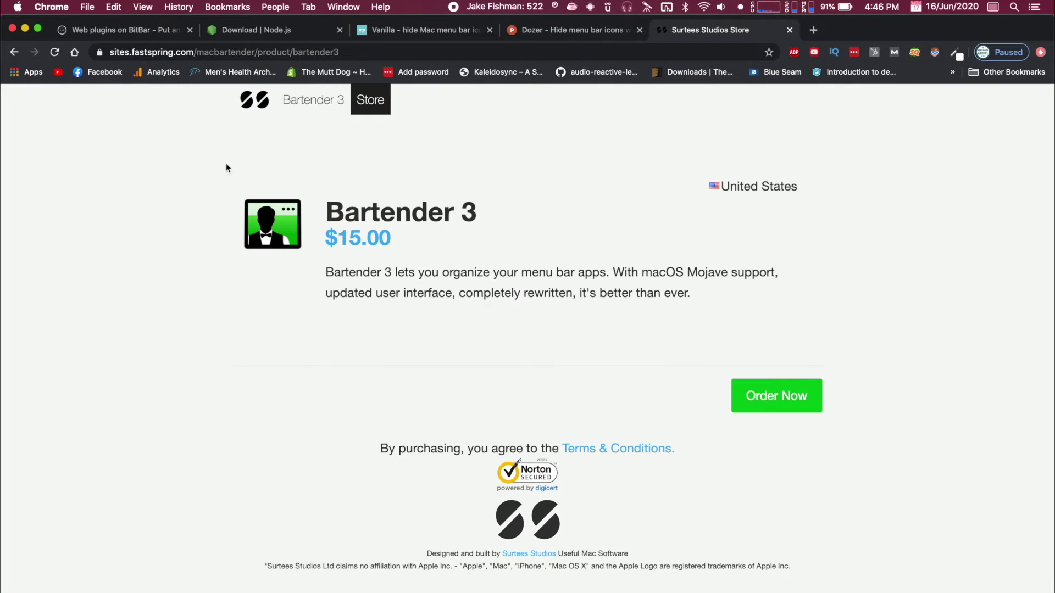
Compare the Bartender 3, Vanilla and Dozer pages, ending on Dozer's Product Hunt page.
left_click_drag(218, 169, 694, 297)
left_click(347, 312)
left_click(449, 38)
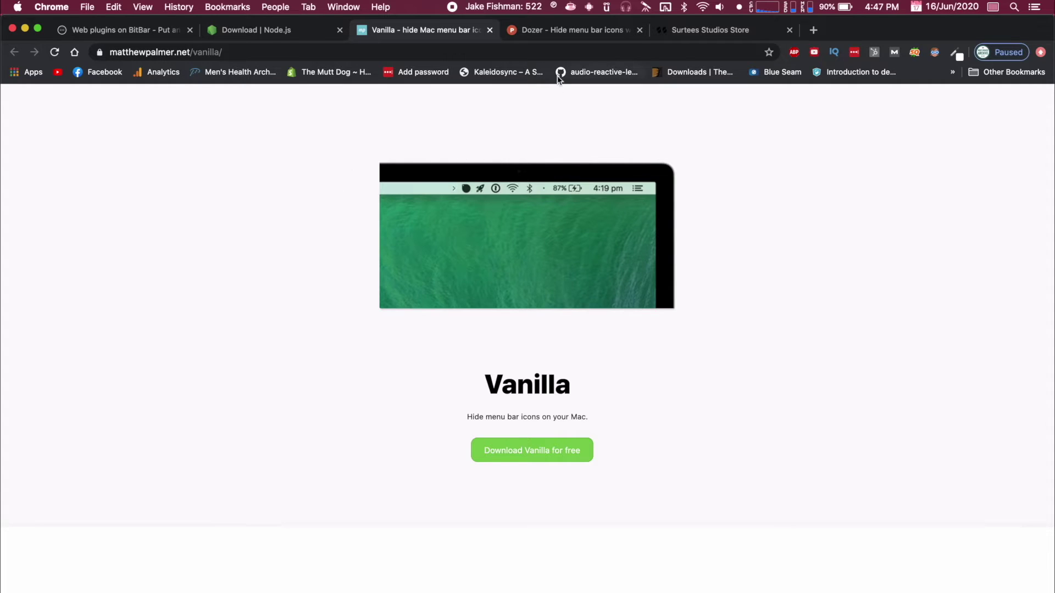
left_click(567, 35)
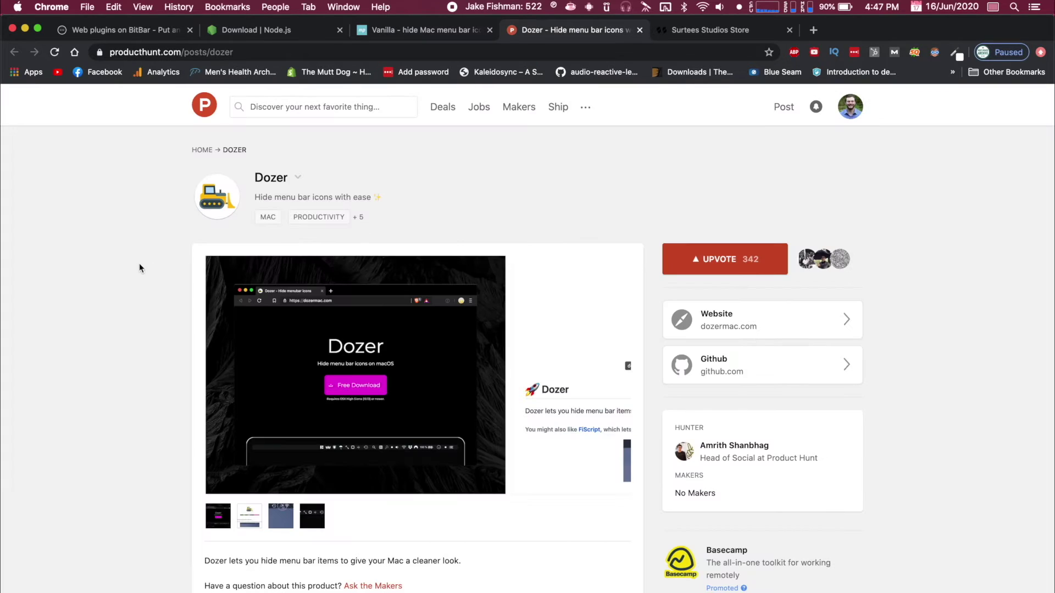
scroll(139, 268, "down", 2)
scroll(124, 276, "down", 1)
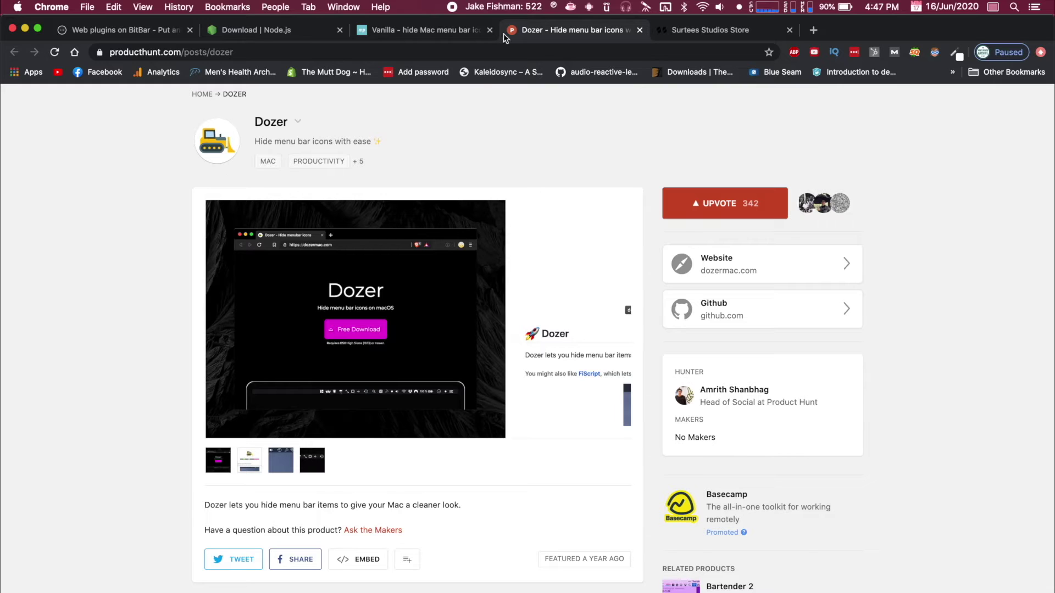
Open Dozer's preferences and turn off 'Hide both Dozer icons'.
right_click(738, 8)
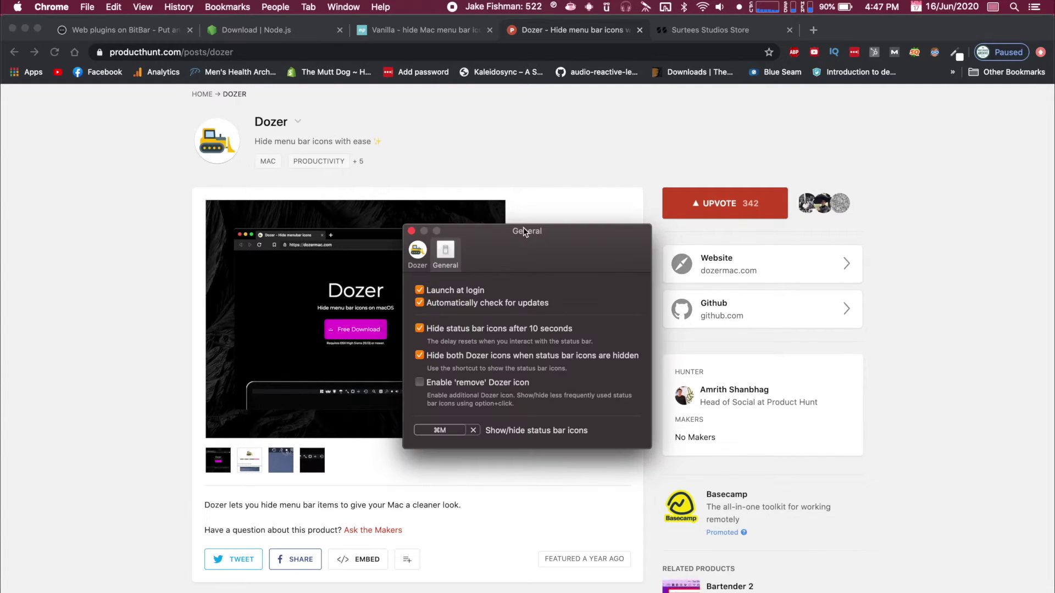
left_click_drag(523, 226, 536, 174)
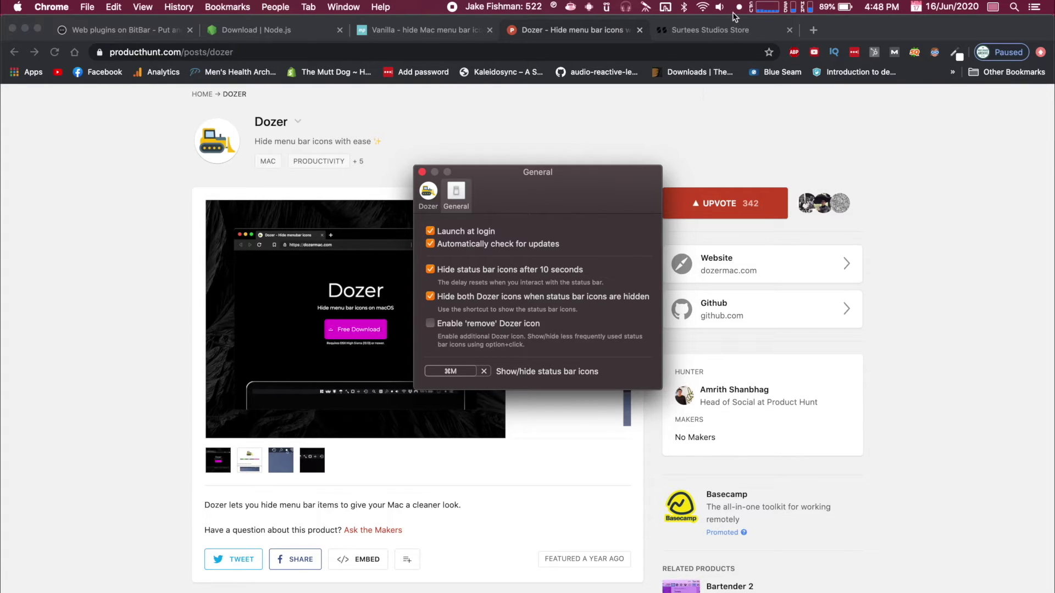
left_click(430, 297)
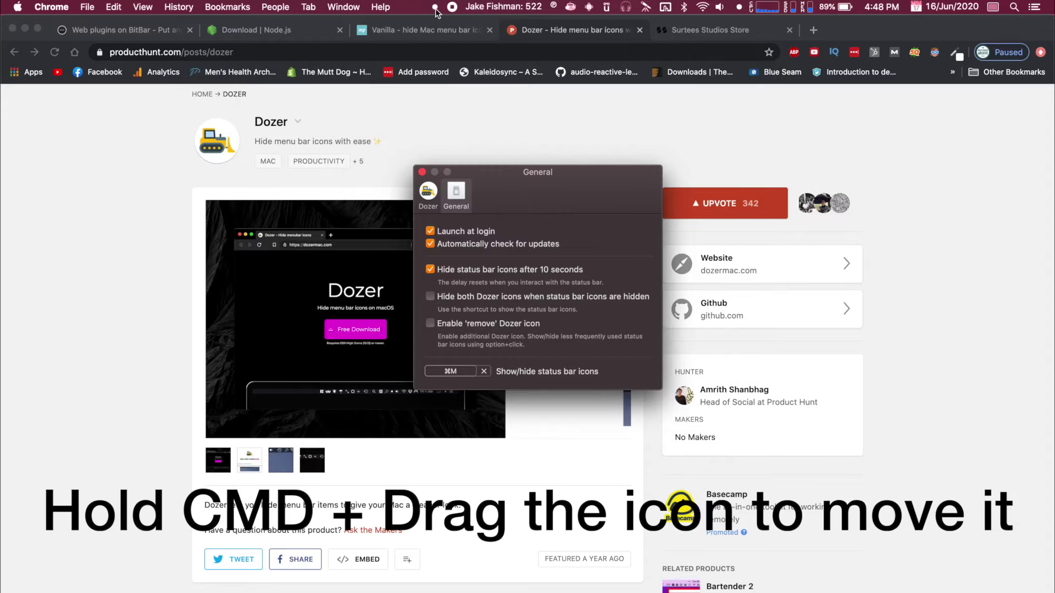
Move the Dozer dot right, test hiding status icons, re-enable hiding both icons, and close preferences.
left_click_drag(435, 12, 739, 7)
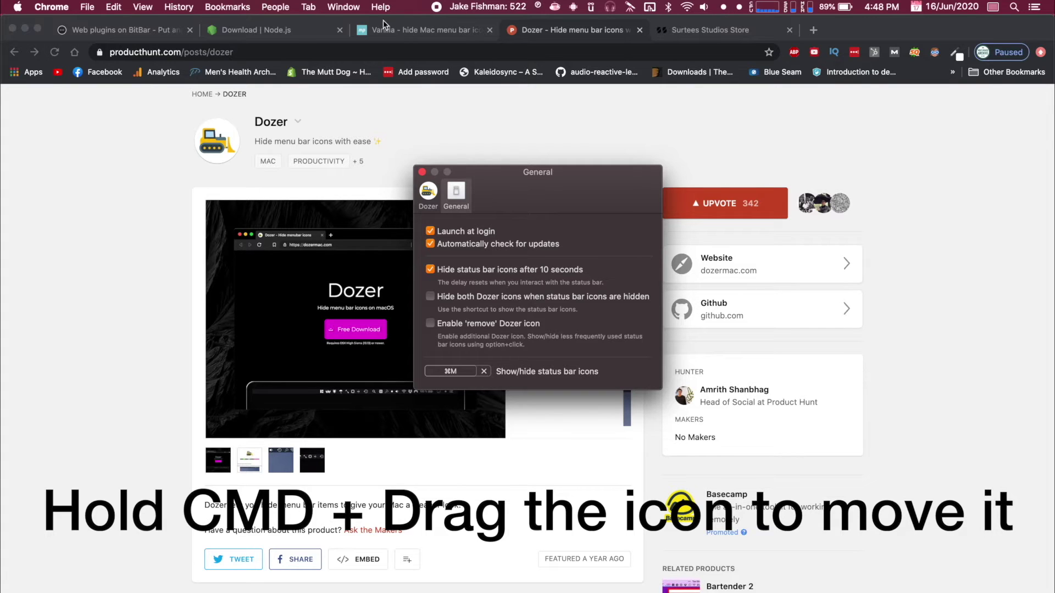
left_click(739, 9)
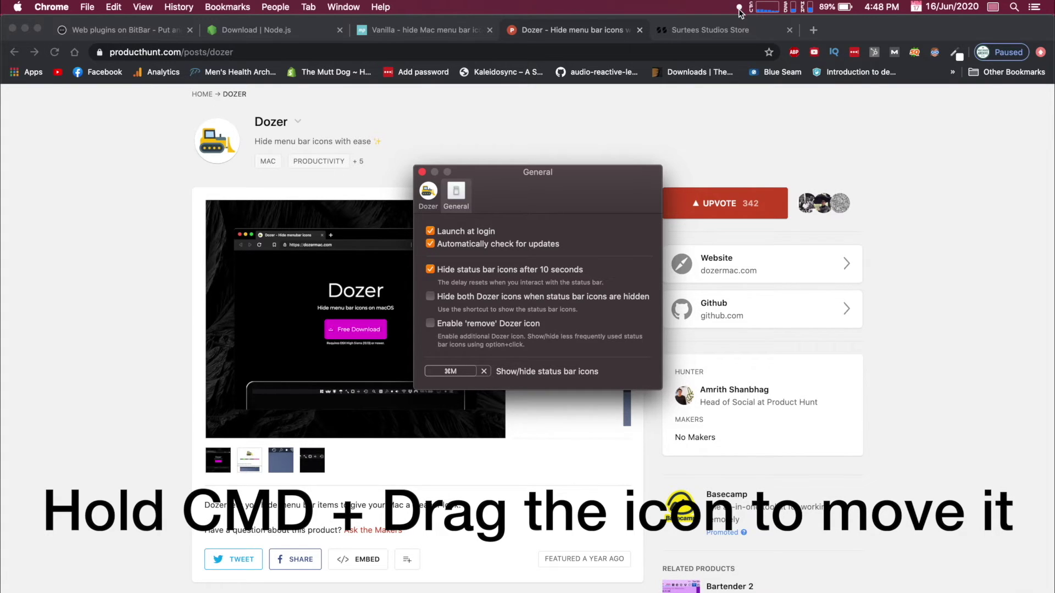
left_click(740, 8)
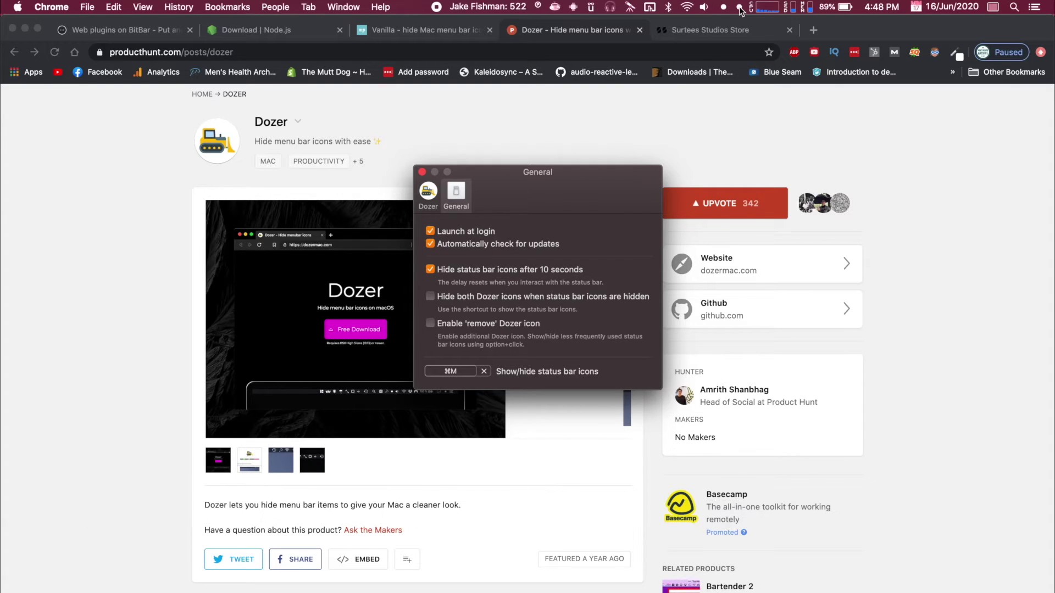
left_click(520, 295)
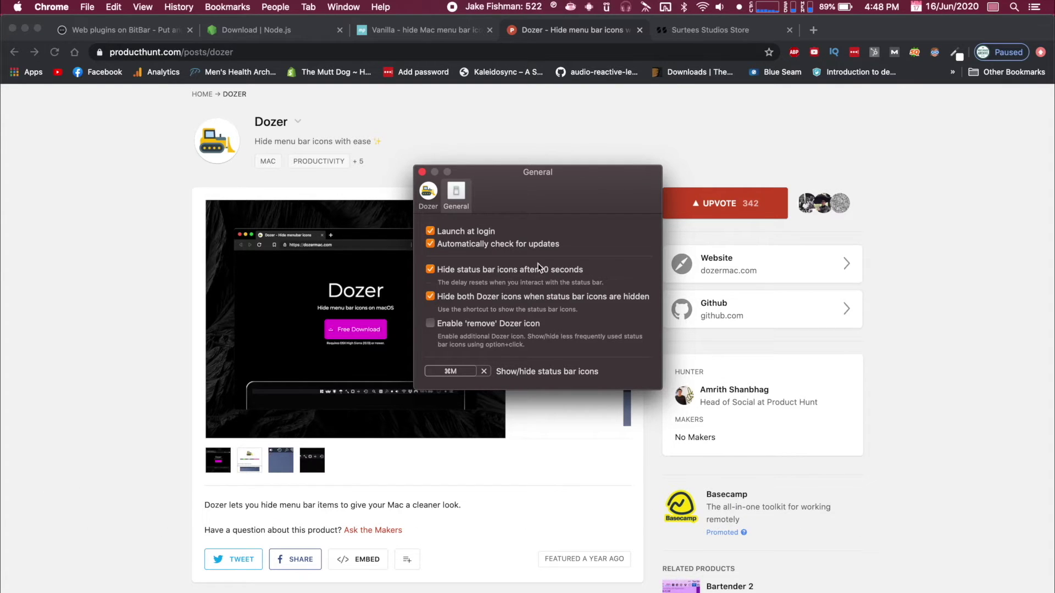
left_click(648, 147)
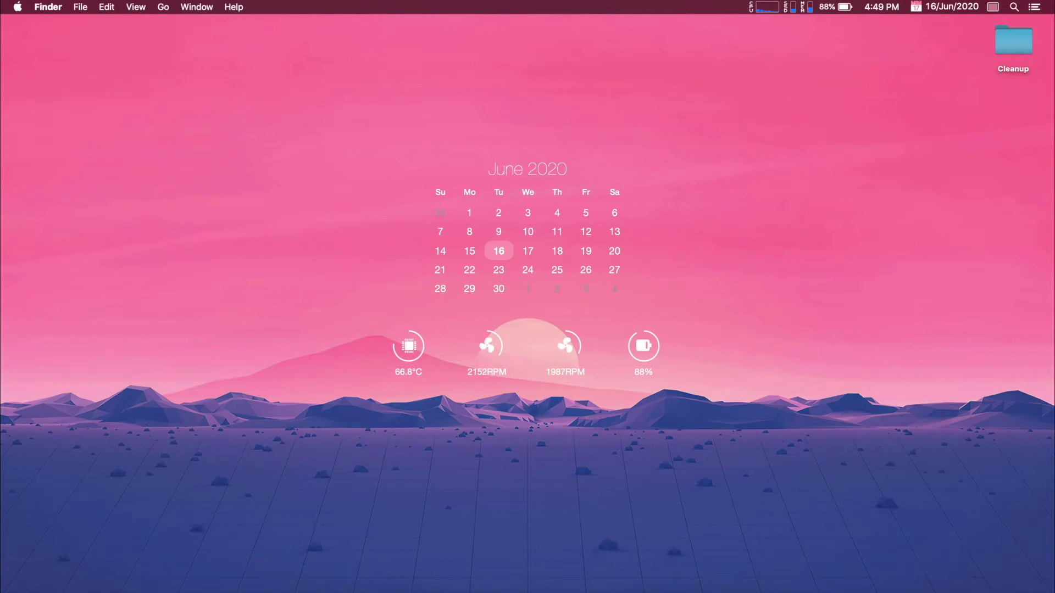
Restore Chrome and browse the BitBar plugins tab on getbitbar.com.
left_click(448, 581)
left_click(116, 32)
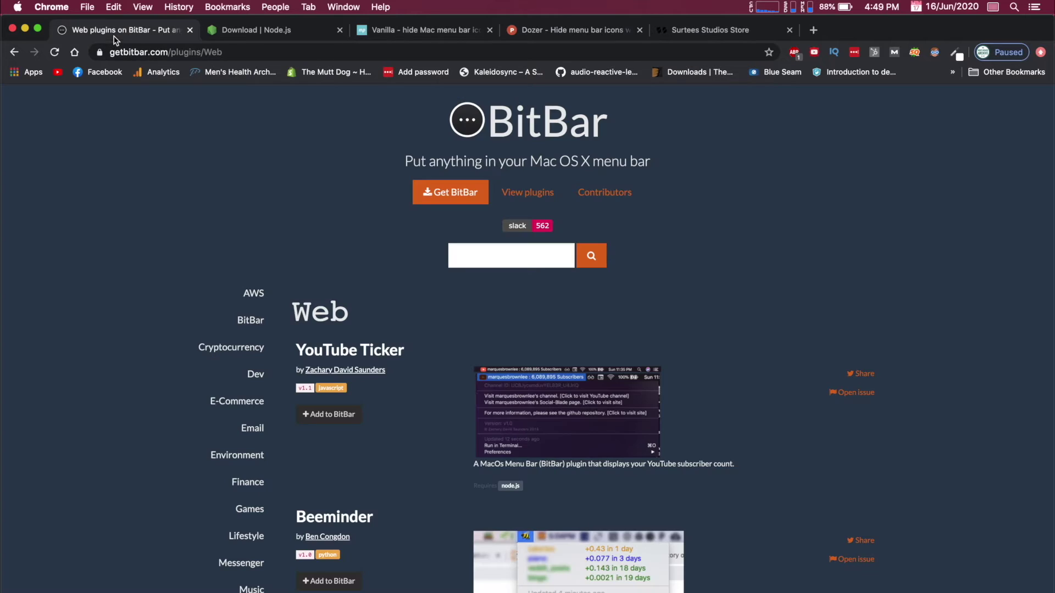
scroll(173, 206, "down", 4)
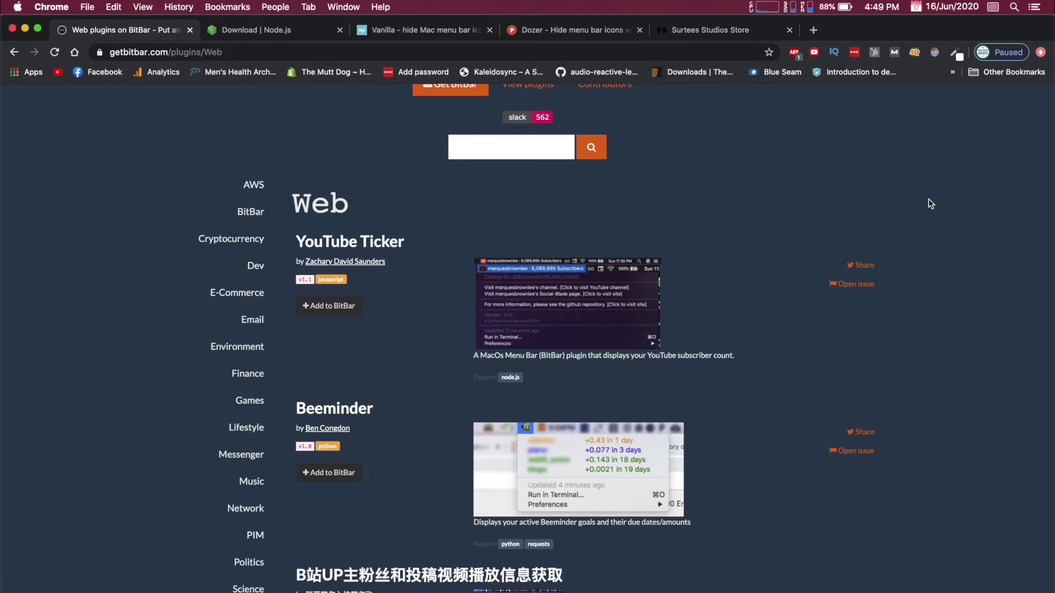
scroll(931, 204, "down", 3)
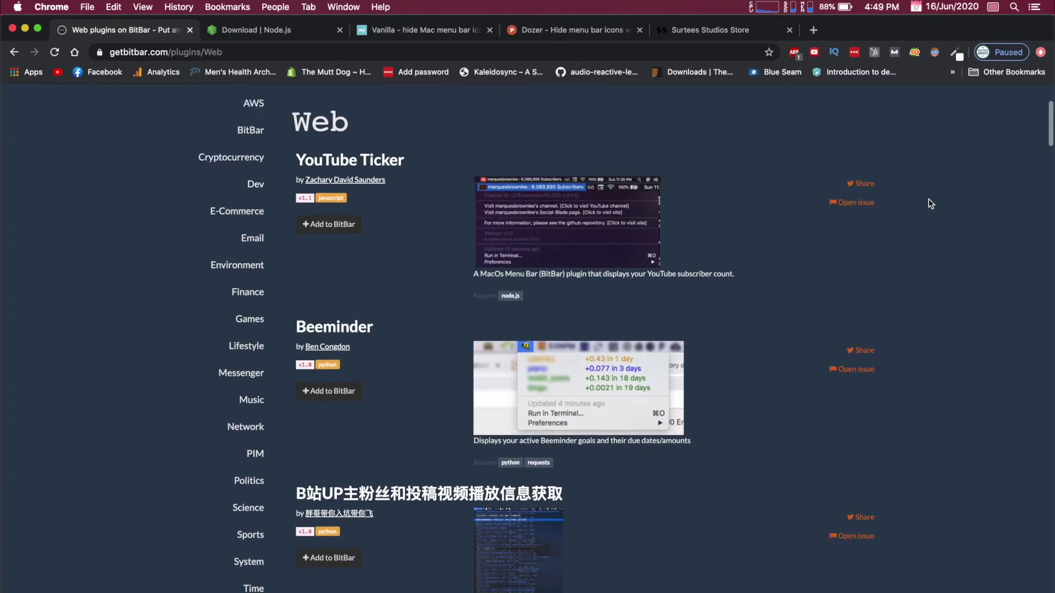
scroll(879, 203, "up", 2)
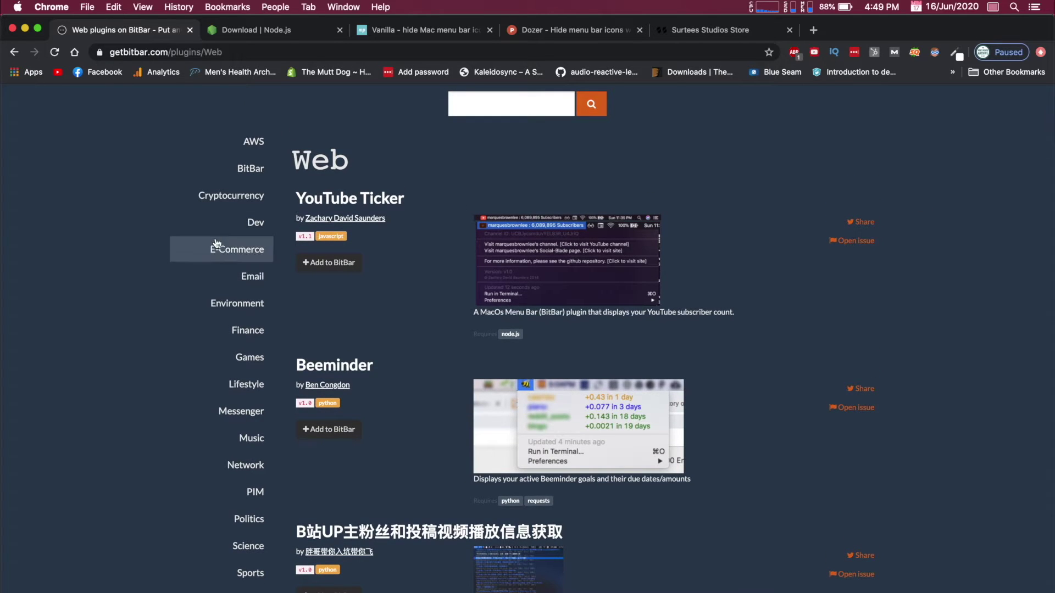
scroll(217, 247, "down", 9)
scroll(225, 231, "up", 3)
Browse the Finance plugins, such as Currency Tracker and Ginmon daily performance.
left_click(245, 175)
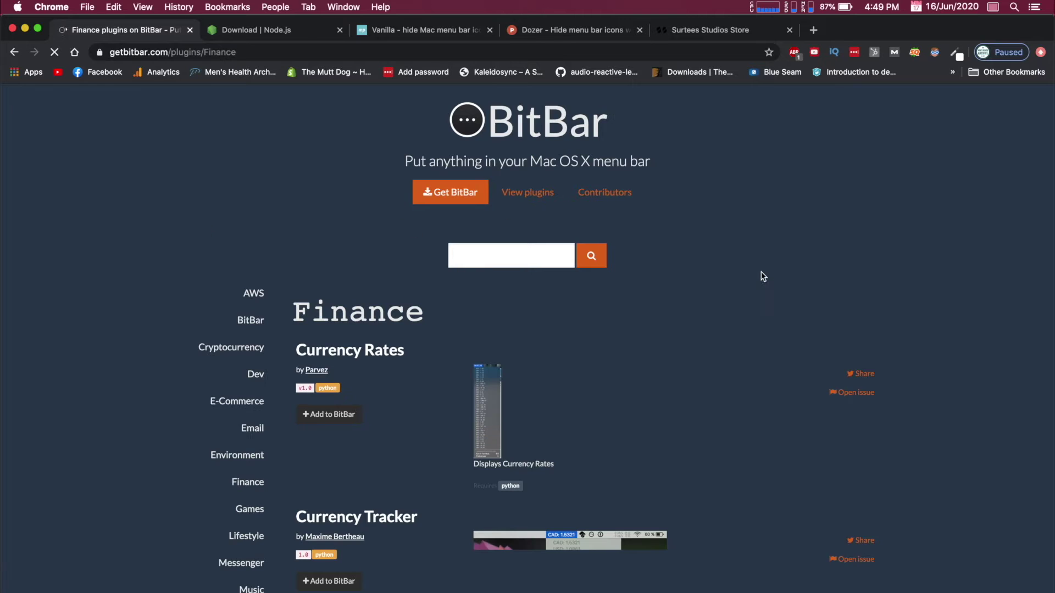
scroll(935, 302, "down", 2)
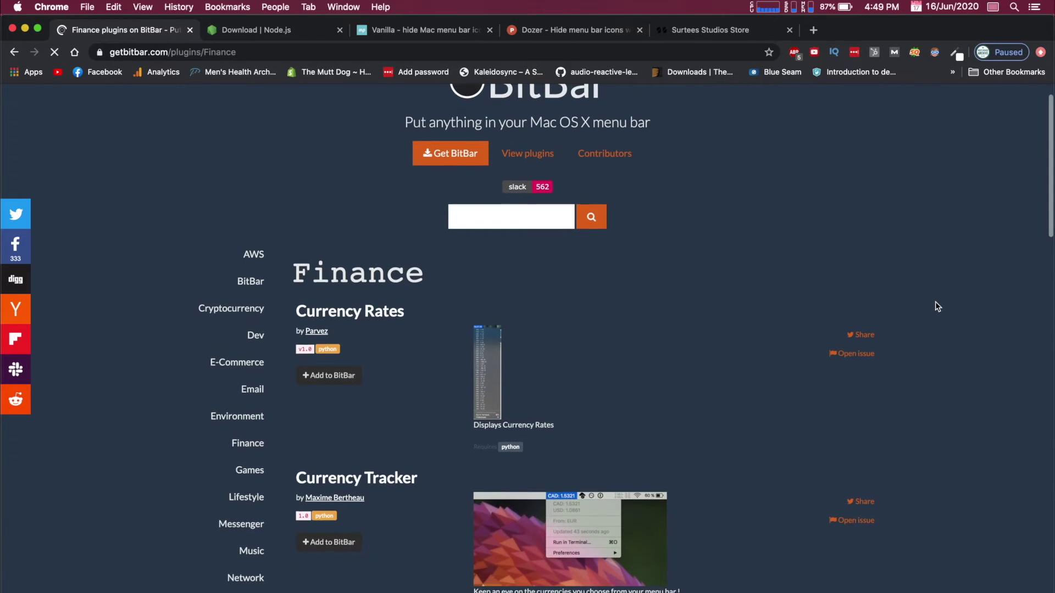
scroll(935, 302, "down", 1)
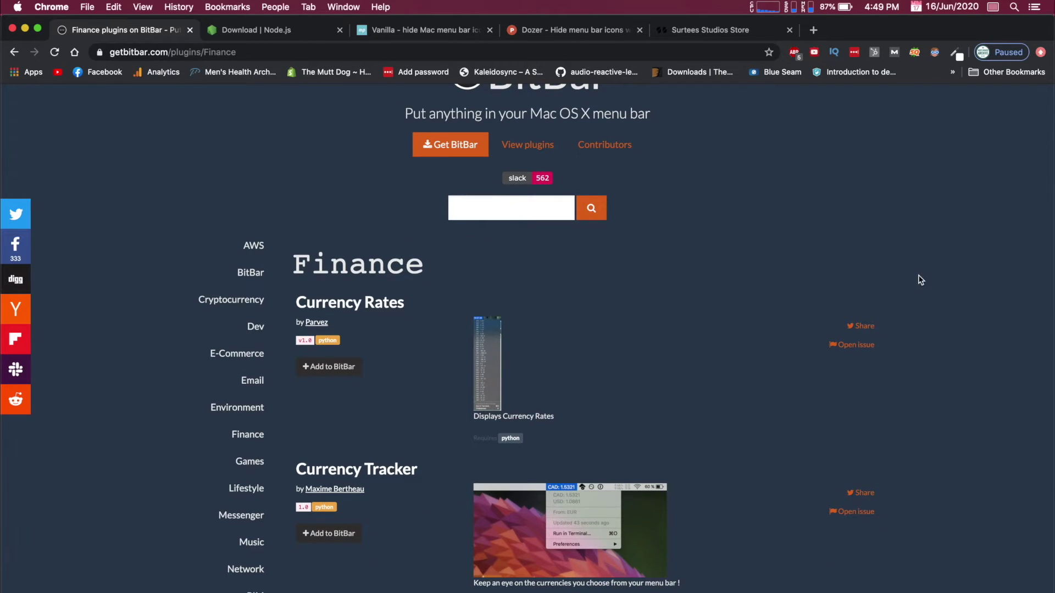
scroll(841, 273, "down", 5)
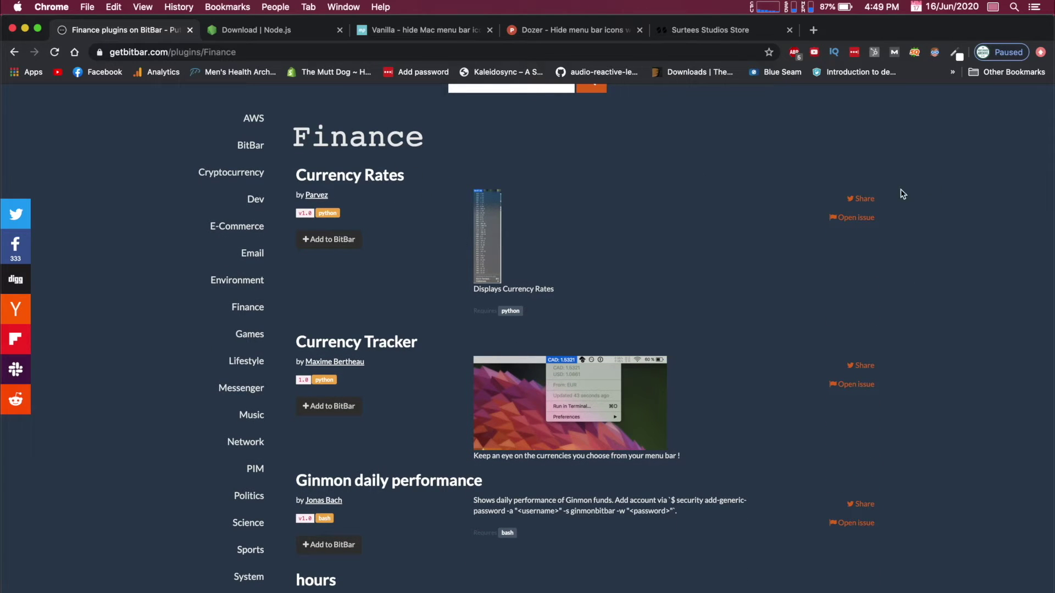
scroll(922, 197, "down", 4)
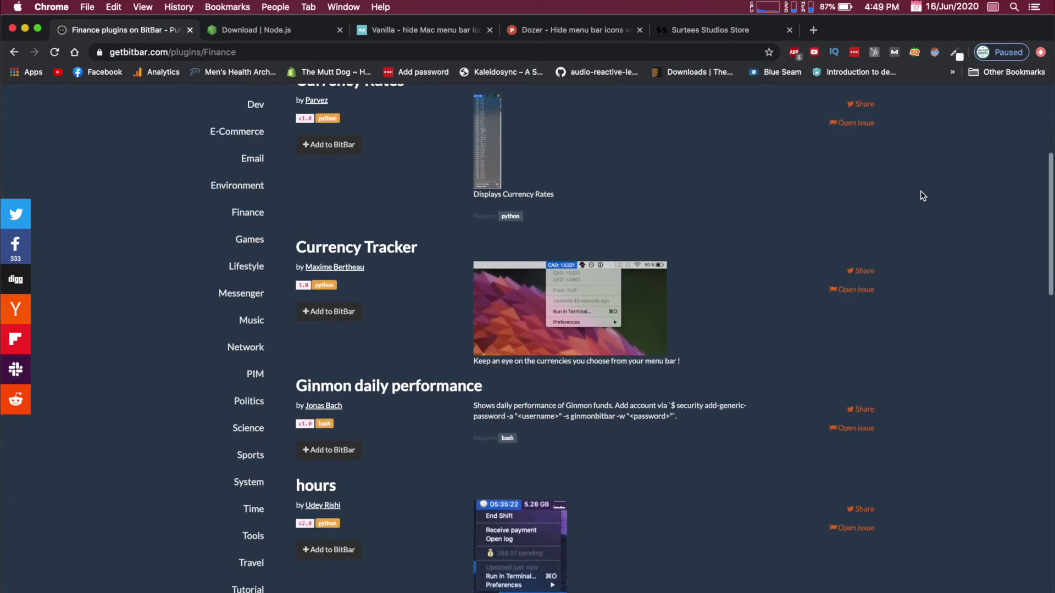
scroll(922, 196, "up", 2)
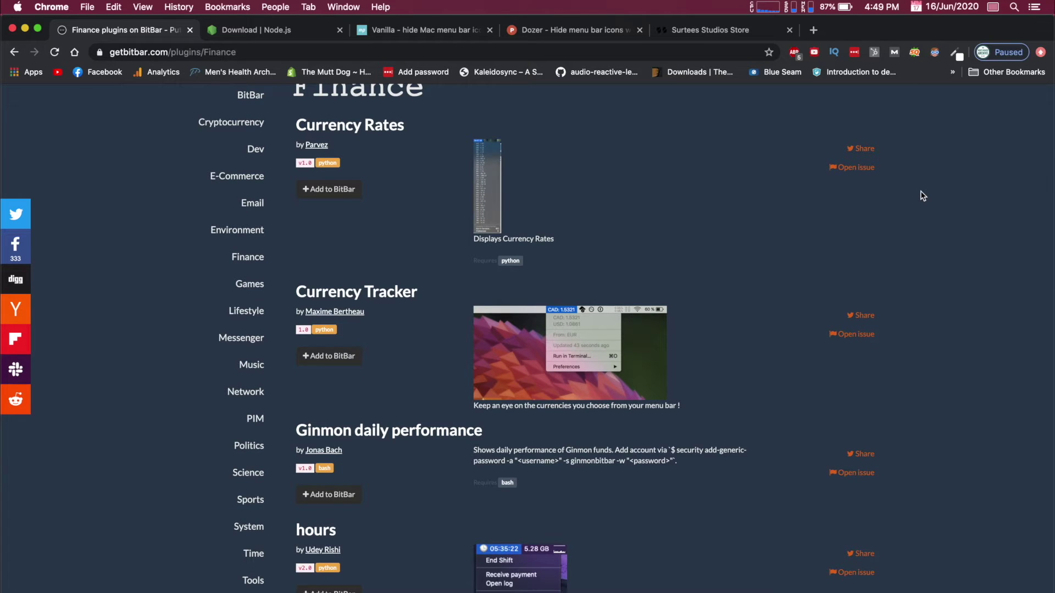
scroll(396, 321, "down", 8)
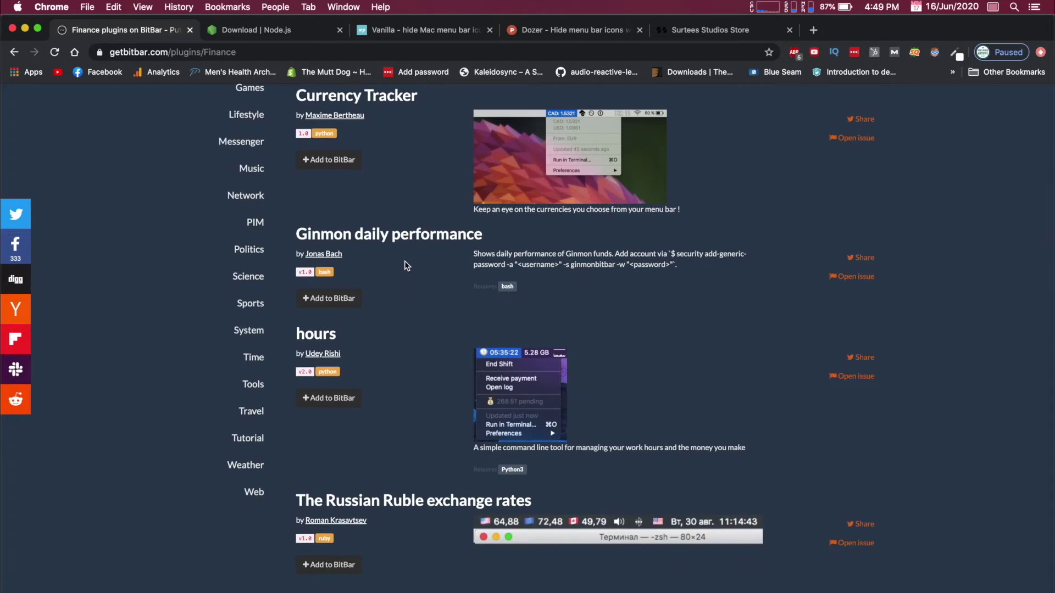
scroll(407, 266, "down", 7)
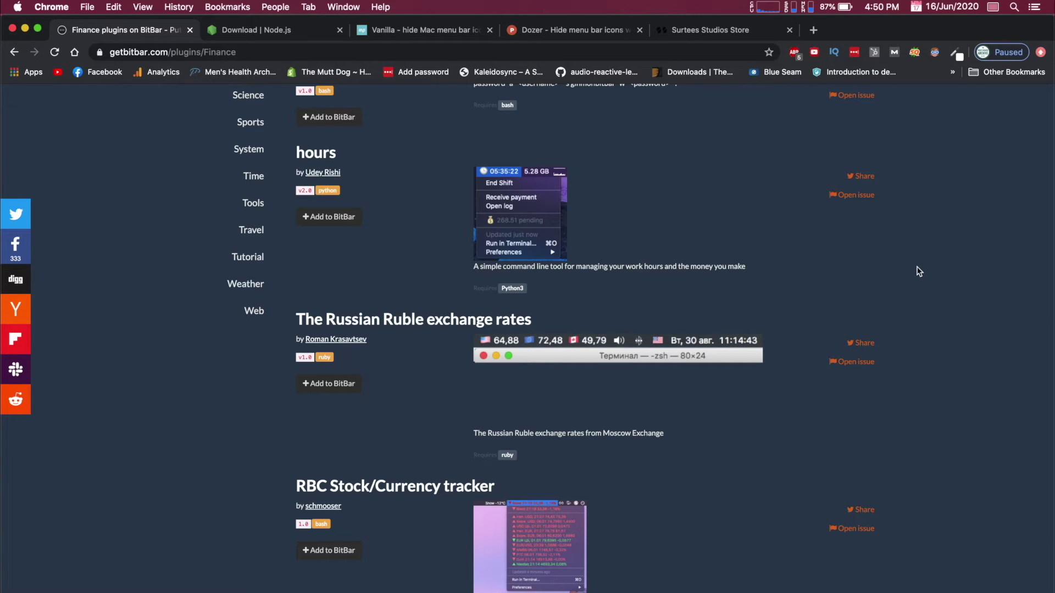
scroll(914, 267, "down", 2)
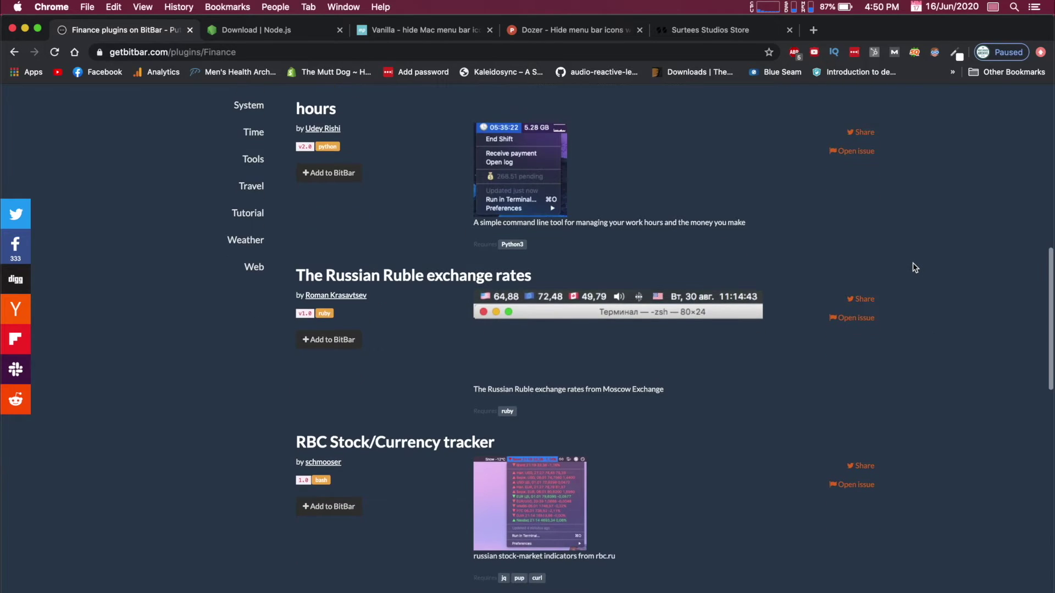
scroll(913, 264, "down", 10)
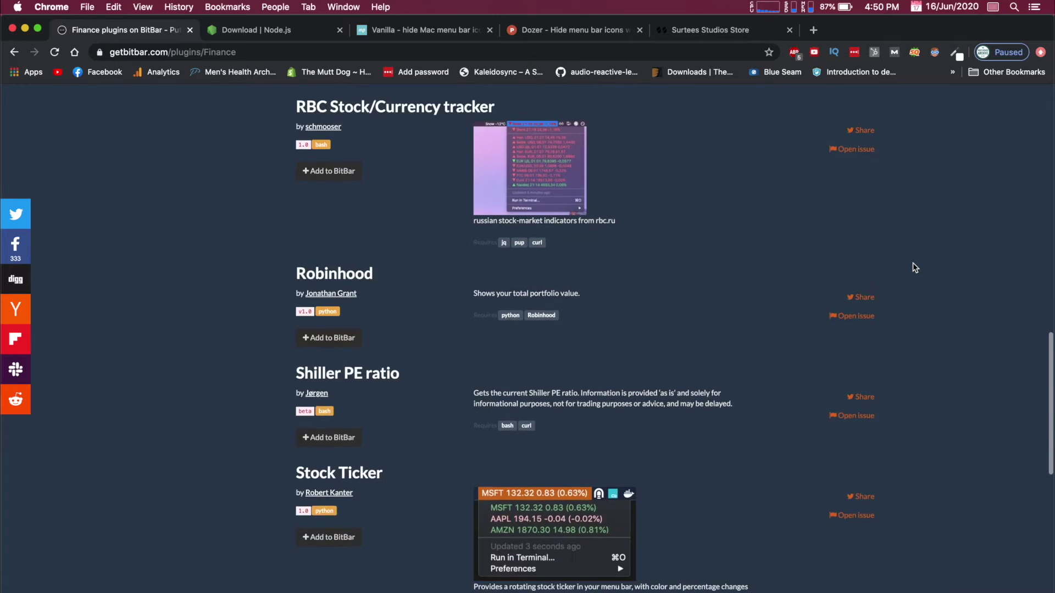
scroll(223, 313, "up", 15)
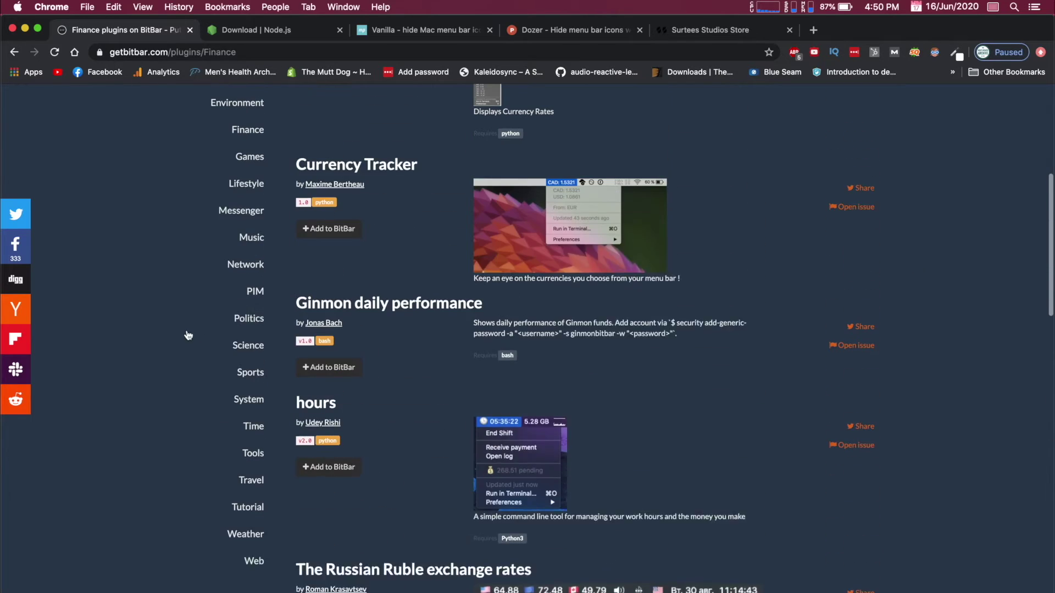
scroll(130, 363, "up", 1)
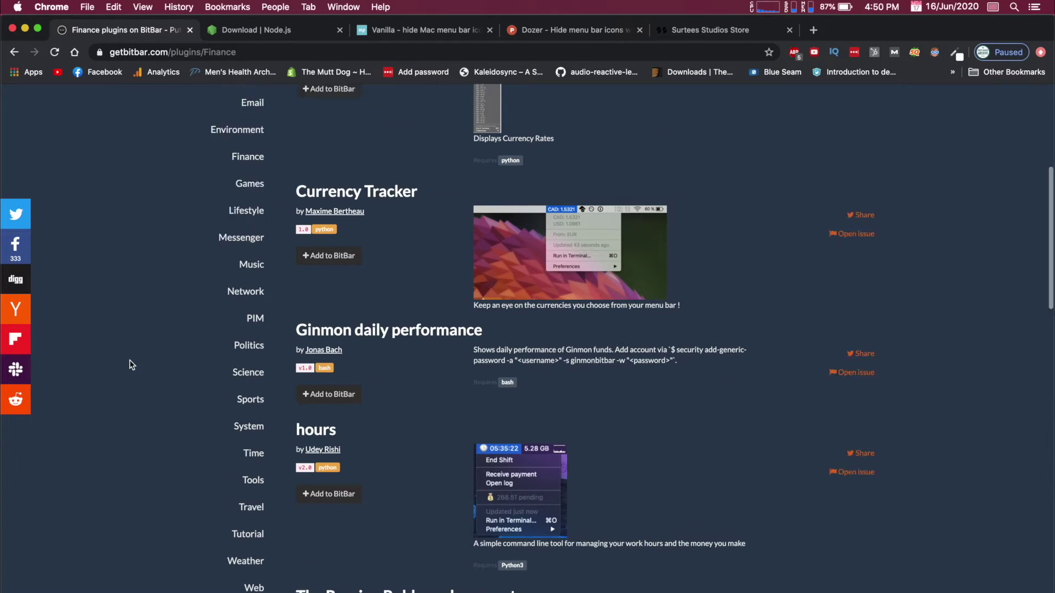
scroll(129, 362, "up", 2)
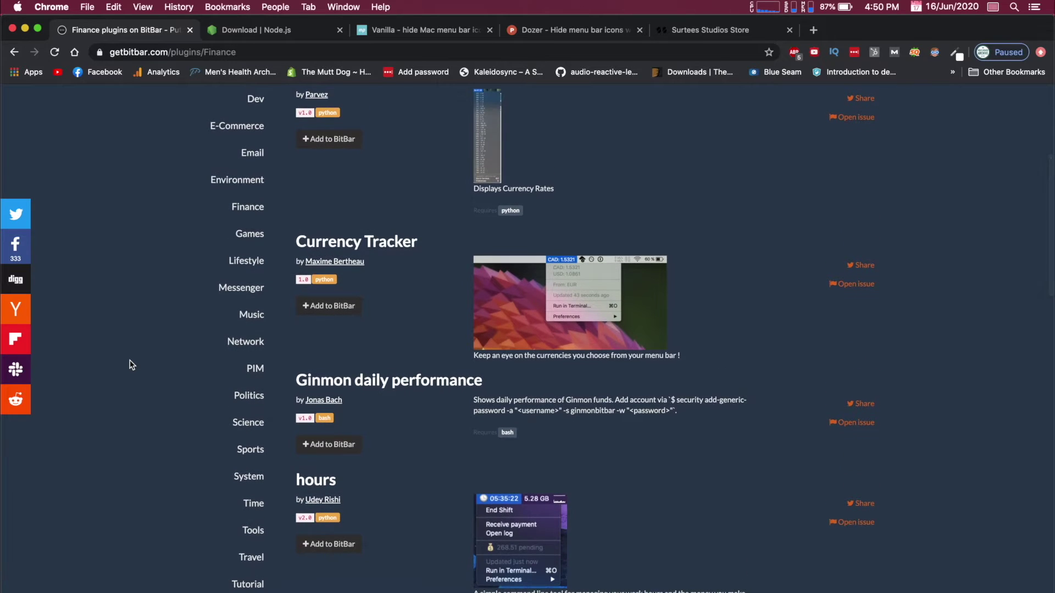
scroll(131, 364, "down", 1)
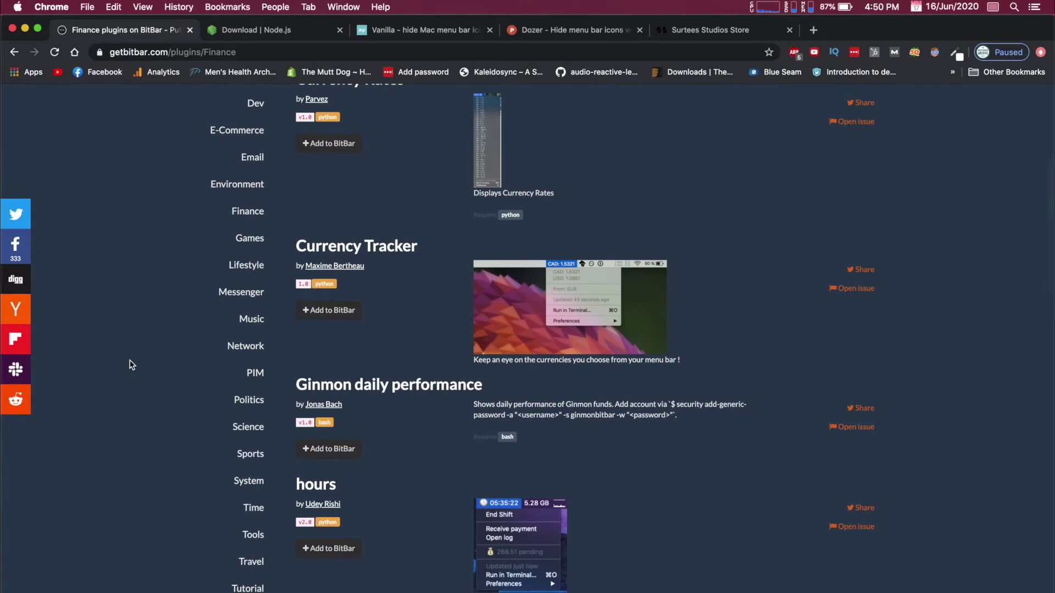
scroll(130, 365, "down", 1)
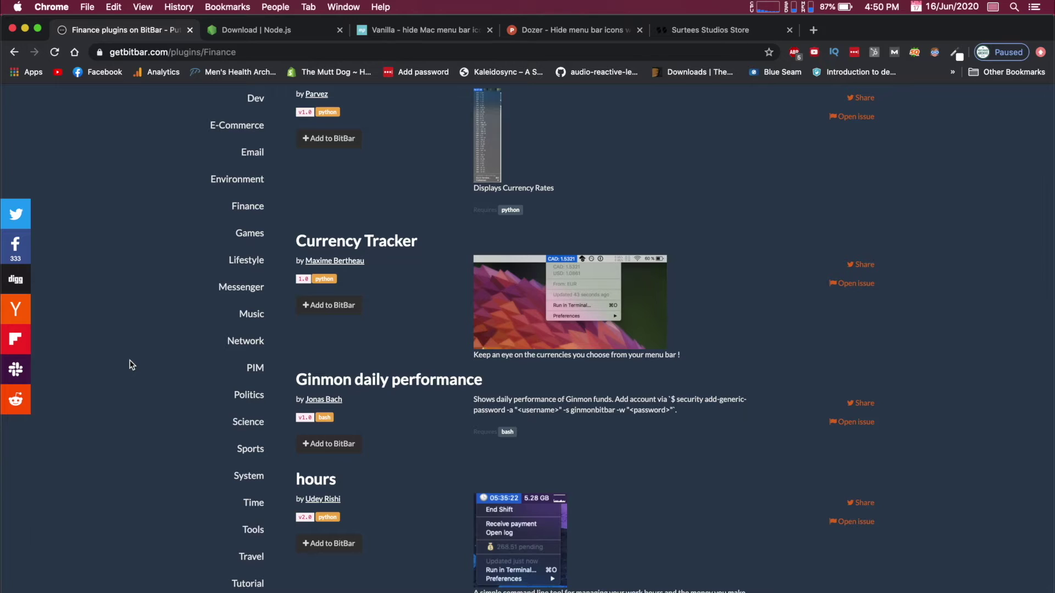
scroll(130, 364, "up", 1)
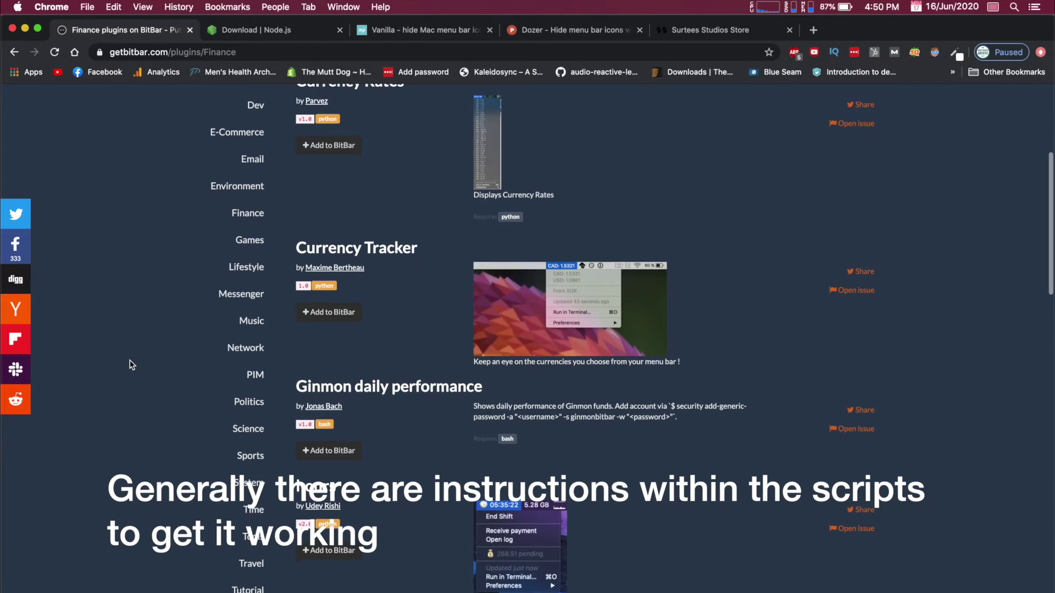
scroll(131, 364, "down", 1)
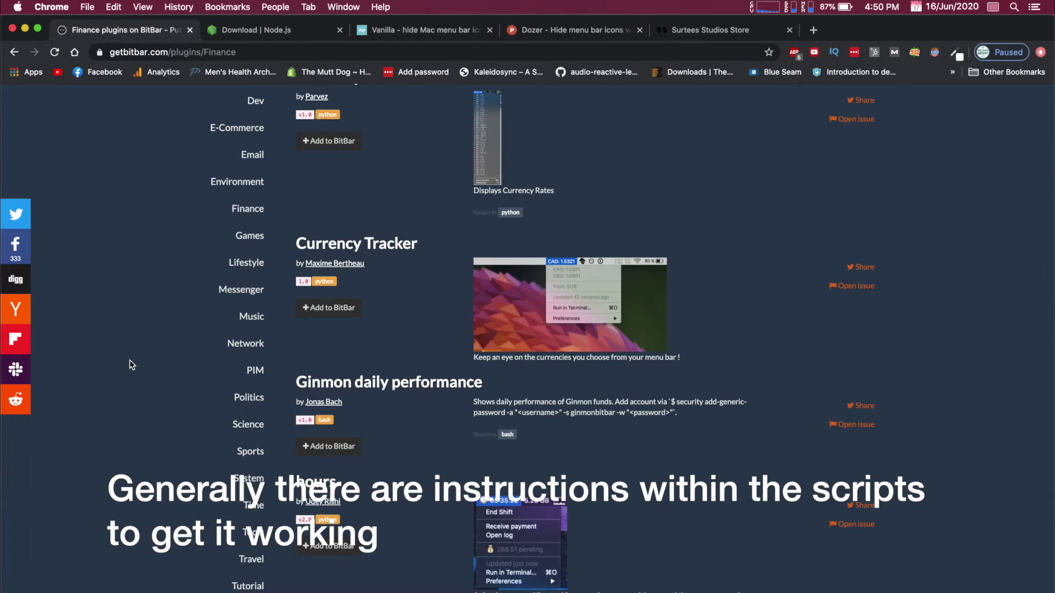
scroll(134, 364, "down", 2)
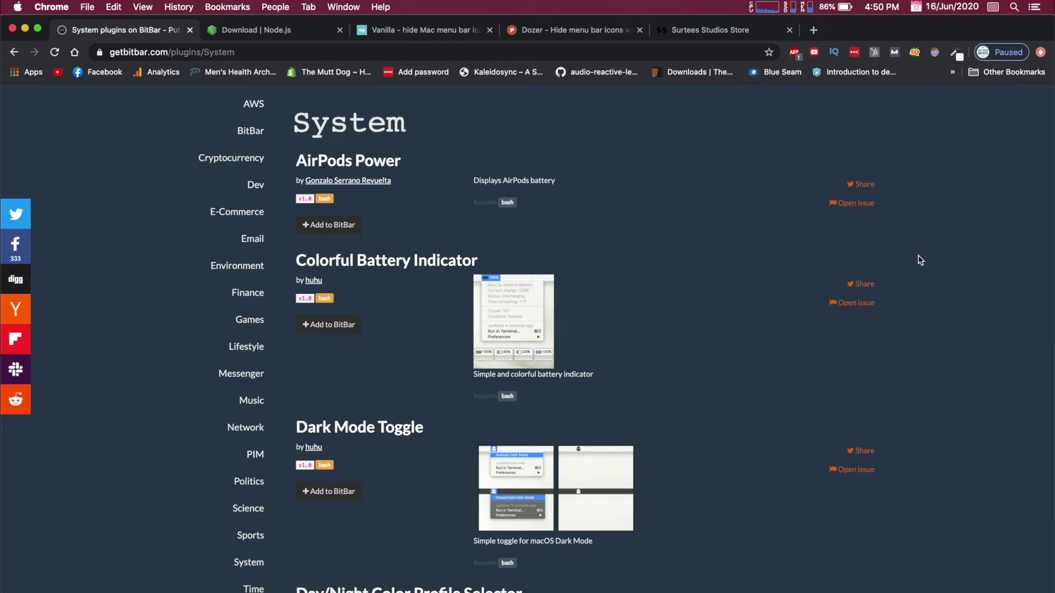
Scroll the System plugin list, then check and dismiss the CPU usage panel.
scroll(915, 242, "down", 5)
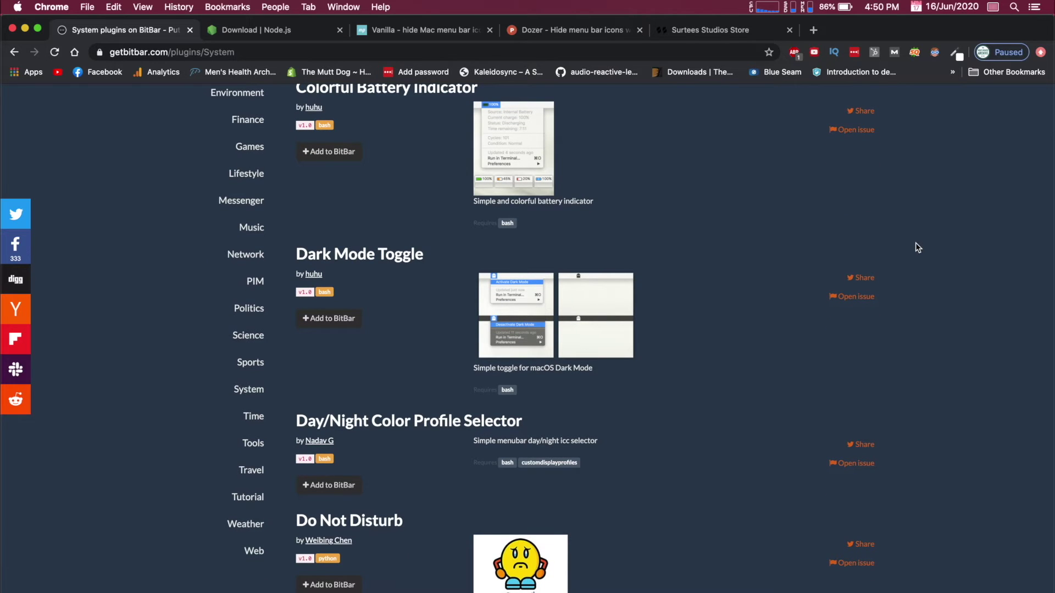
scroll(915, 242, "down", 2)
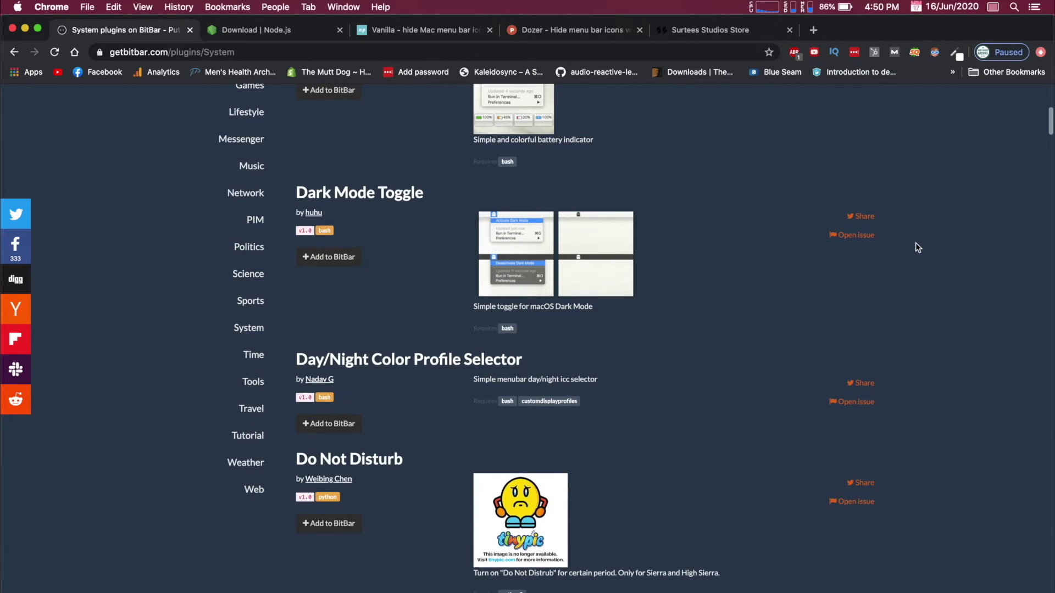
scroll(916, 219, "down", 4)
left_click(769, 6)
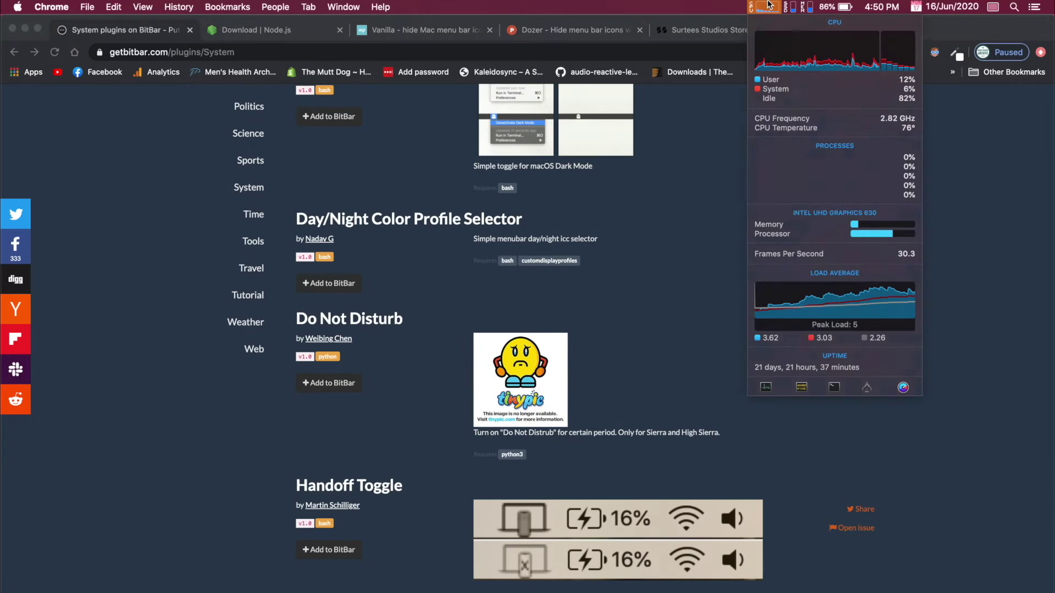
mouse_move(809, 7)
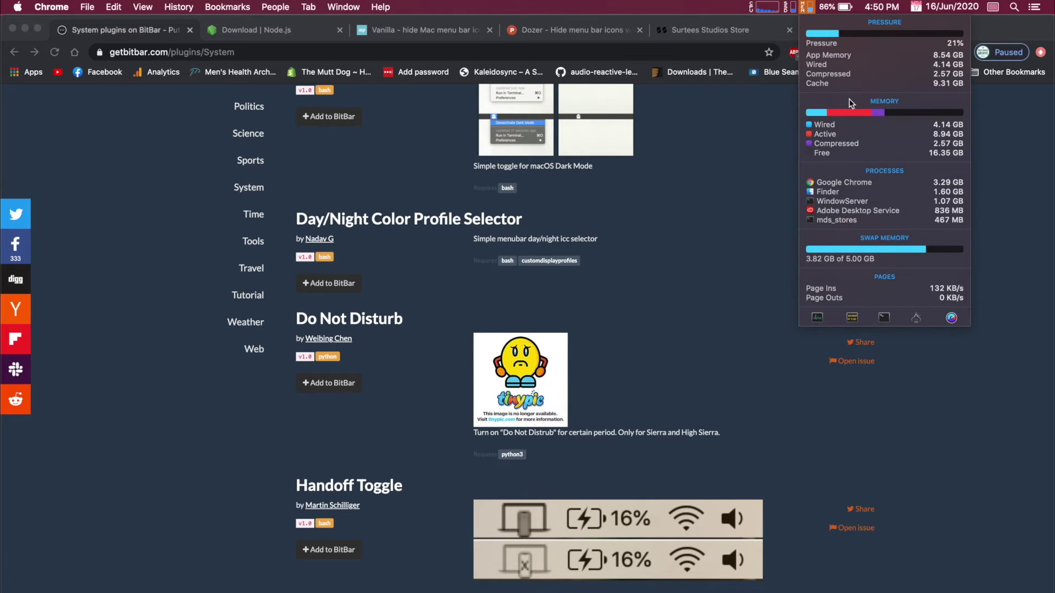
mouse_move(851, 39)
mouse_move(769, 8)
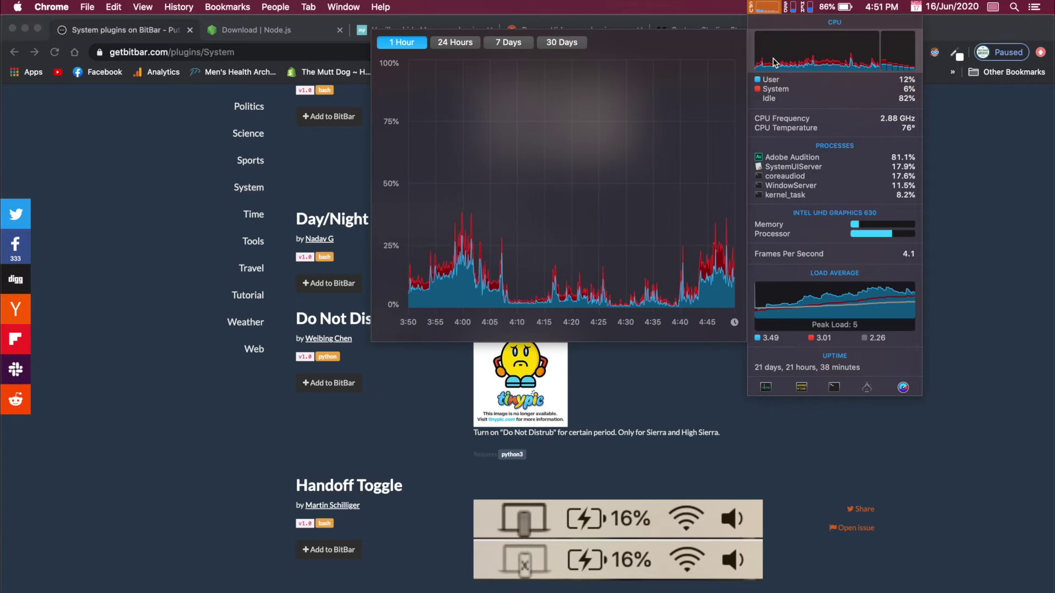
left_click(986, 232)
Scroll down the System plugins to Disk Read Write and DiskAvailable.
scroll(928, 249, "down", 5)
scroll(928, 250, "down", 15)
scroll(928, 248, "down", 10)
scroll(928, 249, "up", 1)
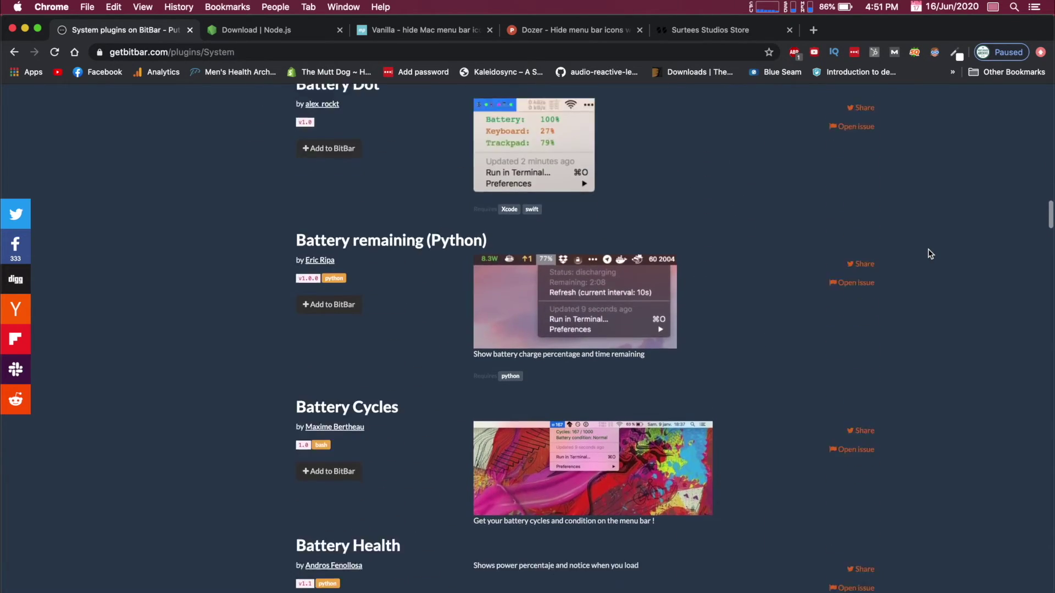
scroll(928, 249, "down", 8)
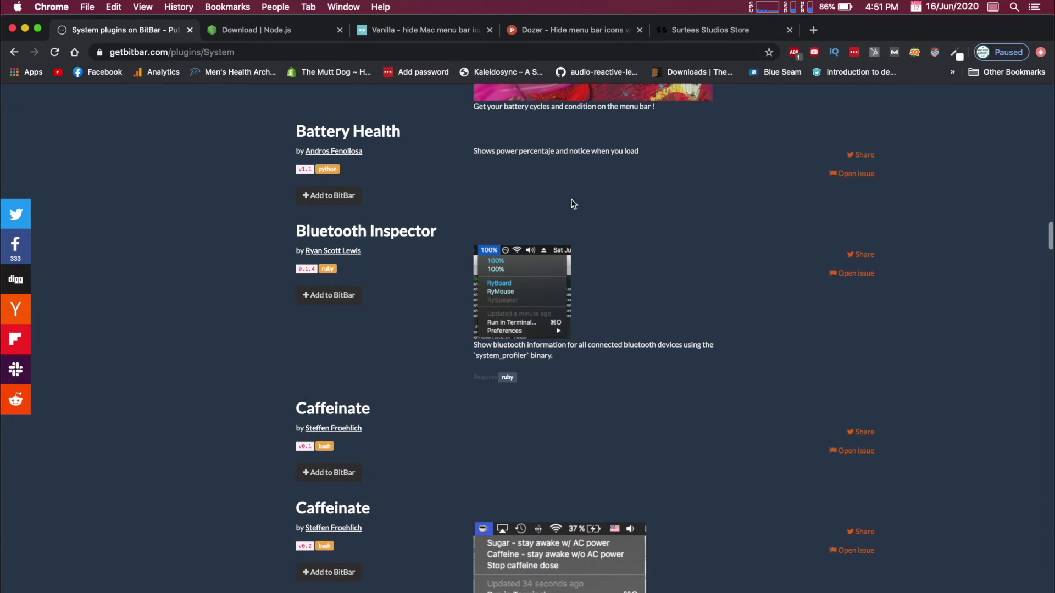
scroll(737, 222, "up", 9)
scroll(435, 298, "down", 20)
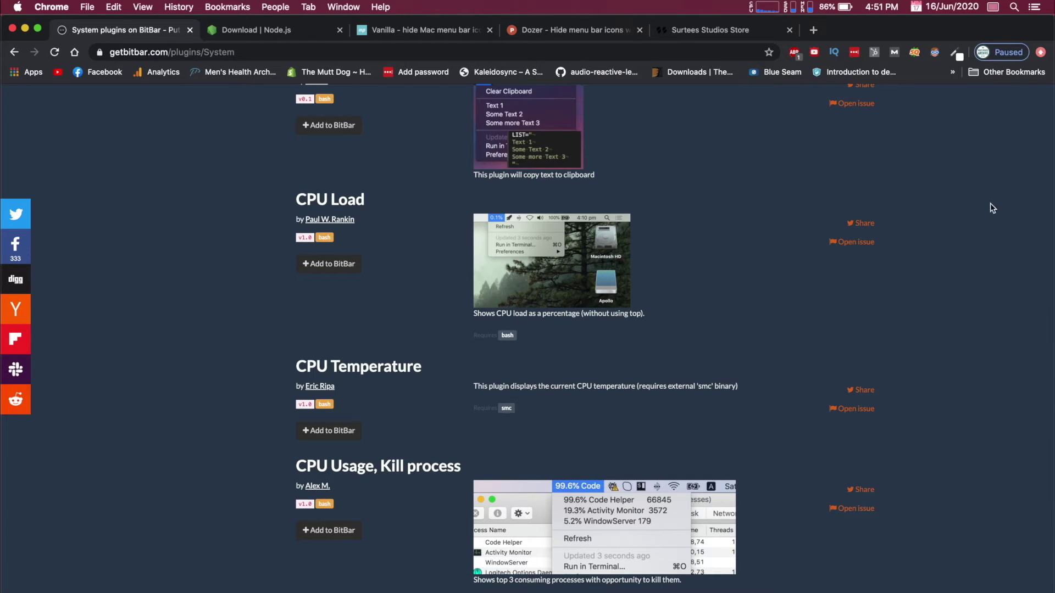
scroll(992, 208, "down", 8)
scroll(429, 312, "down", 1)
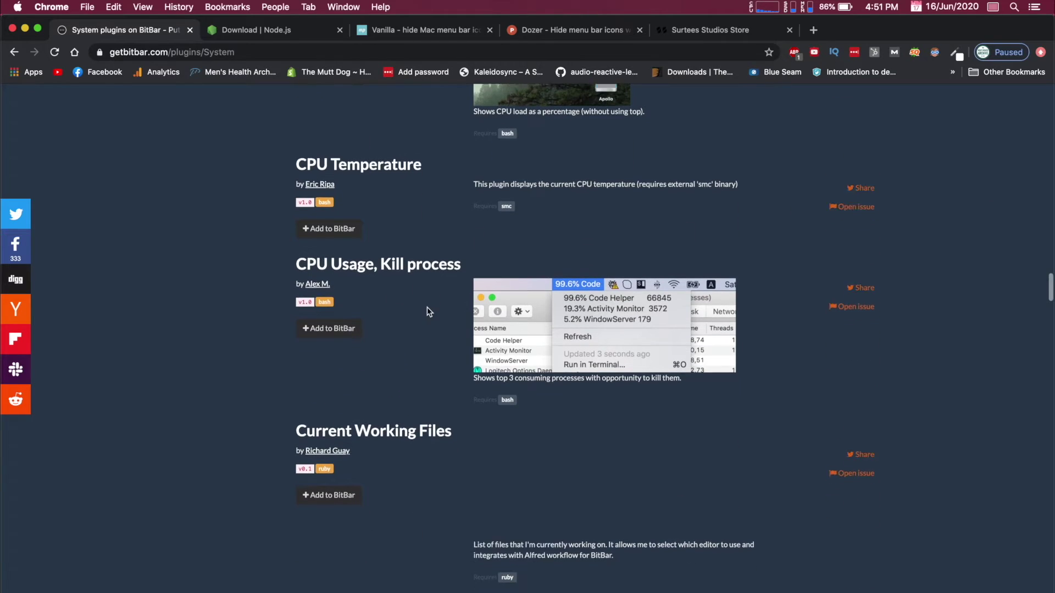
scroll(429, 311, "down", 10)
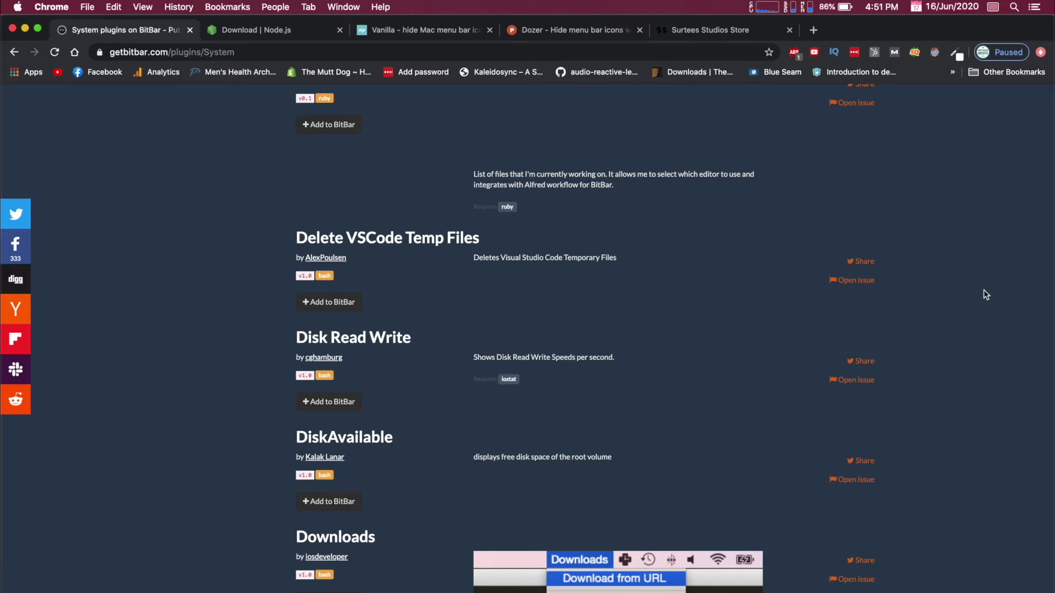
View the CPU usage statistics again and close the panel.
left_click(769, 6)
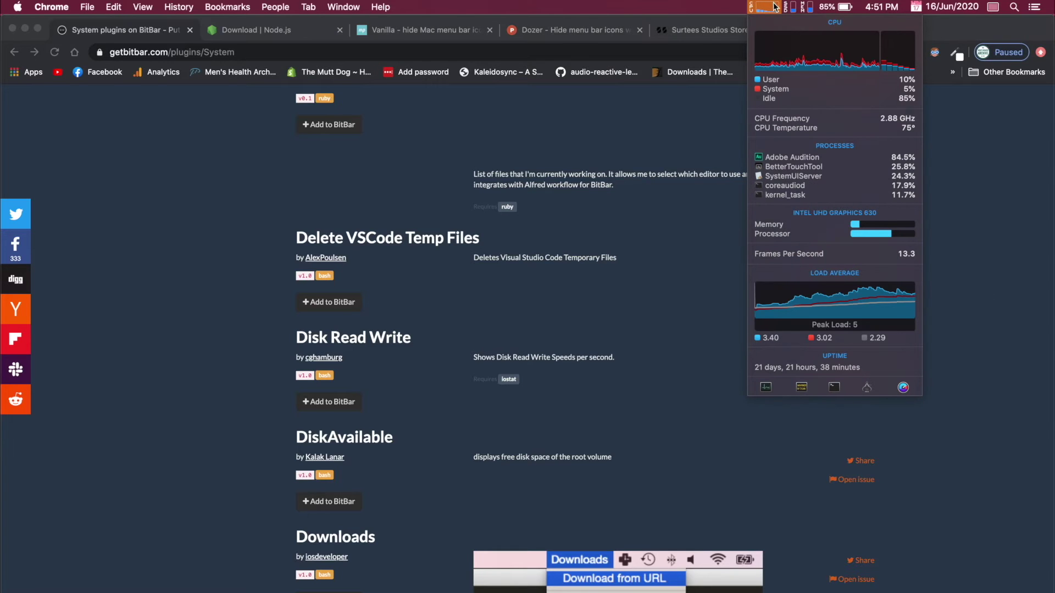
mouse_move(813, 62)
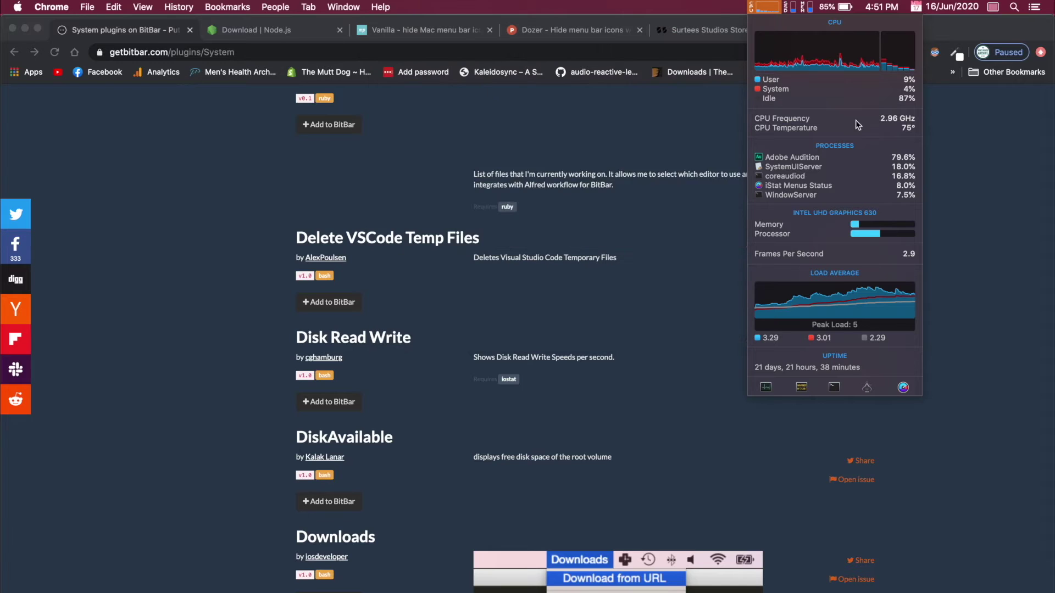
mouse_move(839, 95)
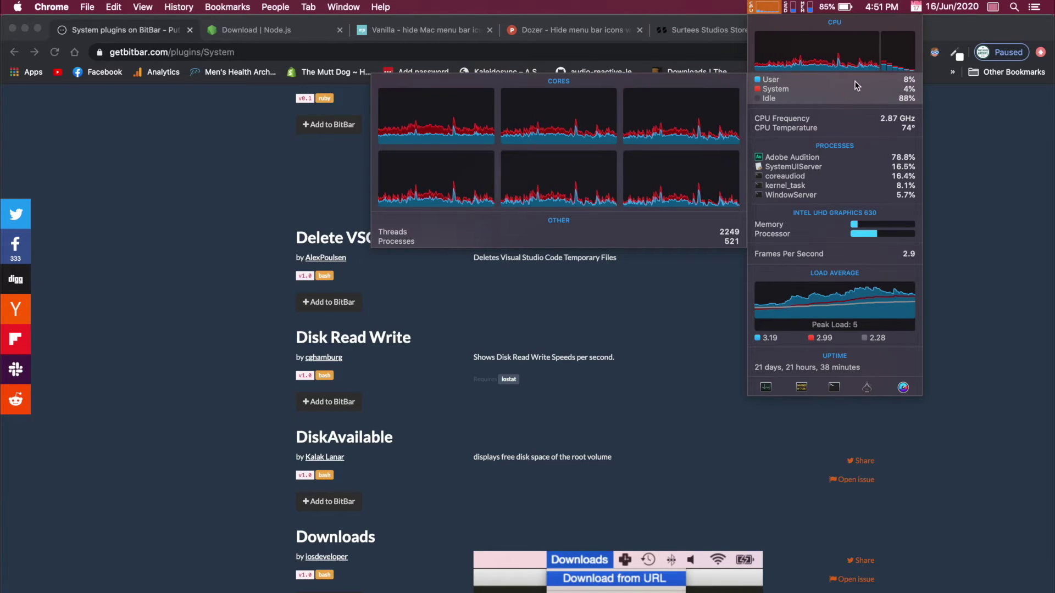
left_click(969, 173)
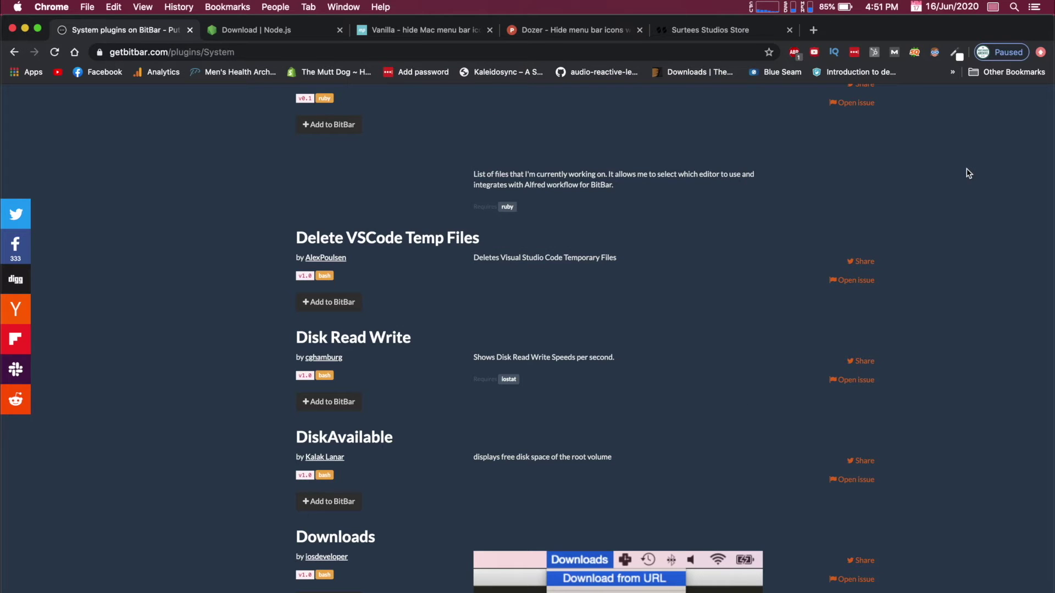
Check CPU stats and open the BitBarPlugins folder in Finder.
left_click(768, 8)
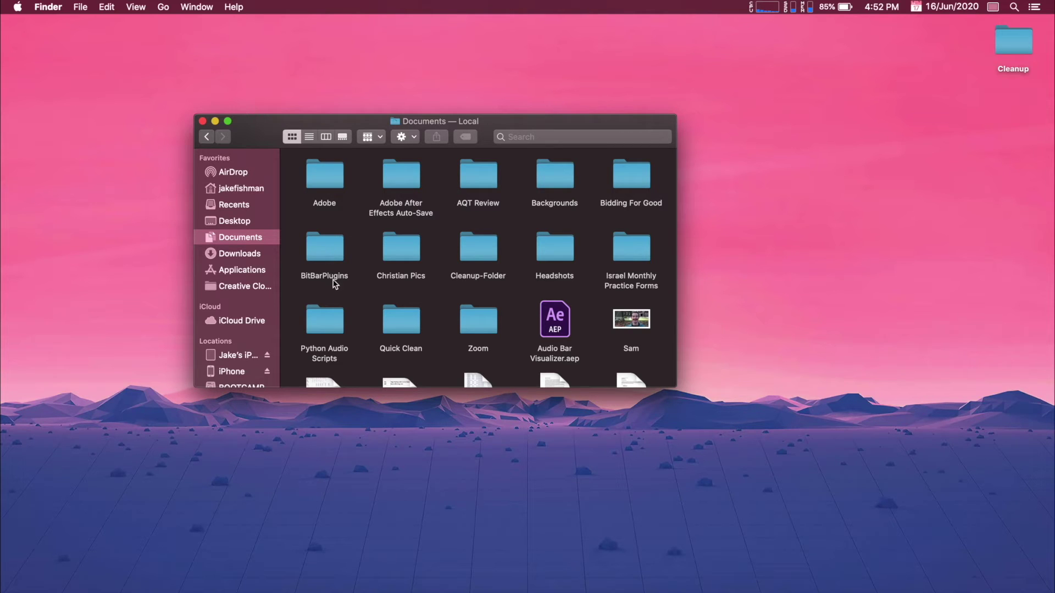
left_click(324, 250)
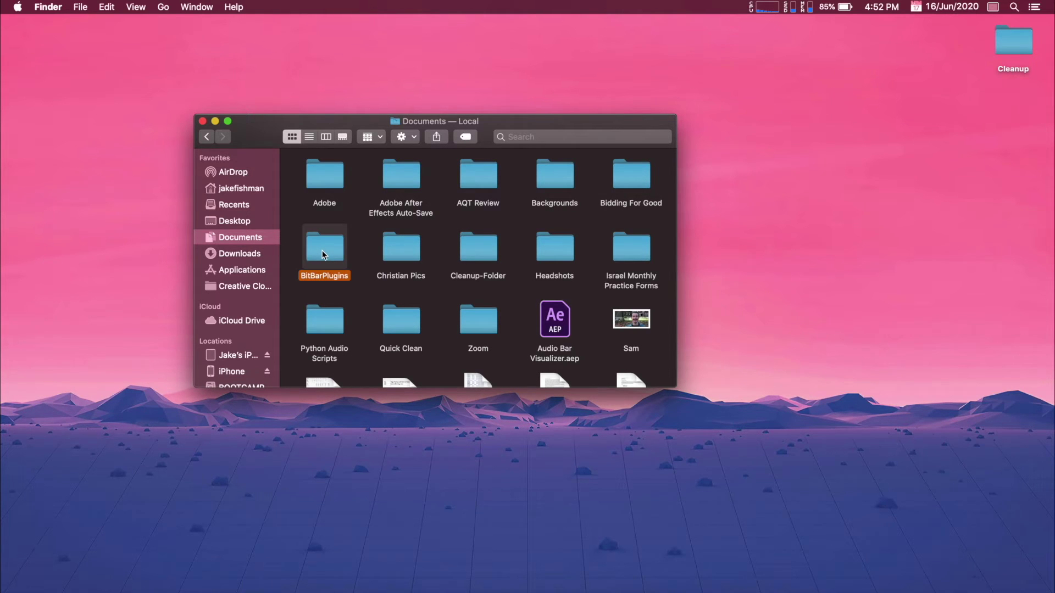
double_click(324, 253)
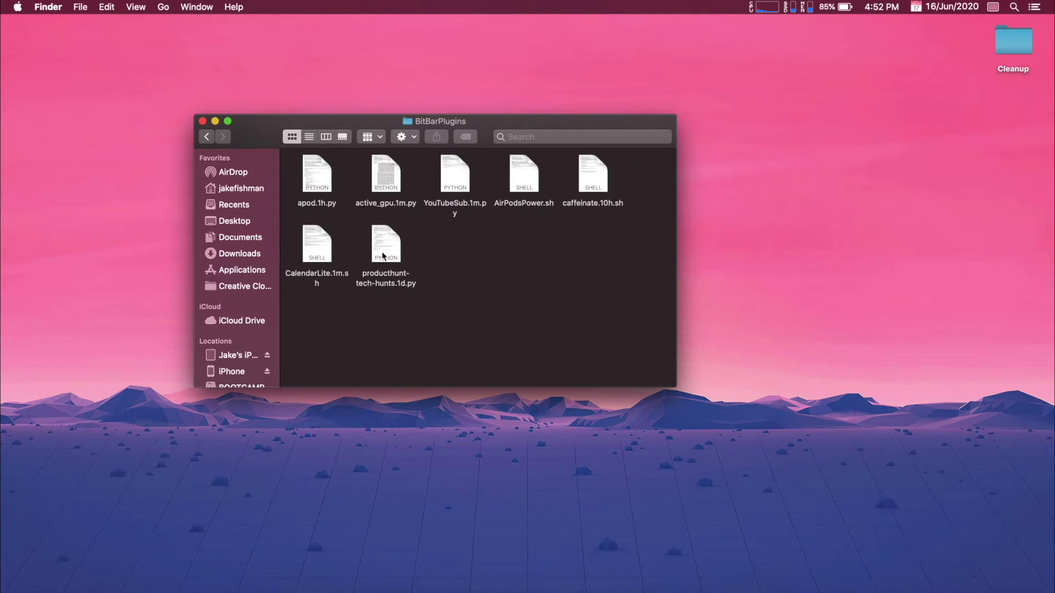
Set BitBar's plugin folder to Documents/BitBarPlugins via Preferences > Change Plugin Folder.
left_click(945, 7)
mouse_move(890, 198)
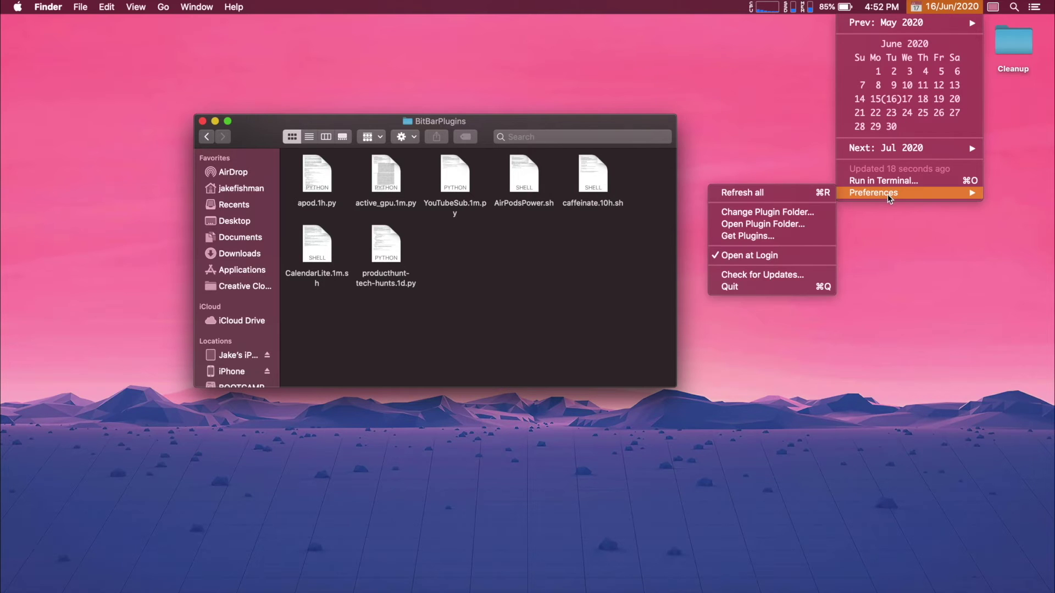
left_click(937, 8)
left_click(946, 4)
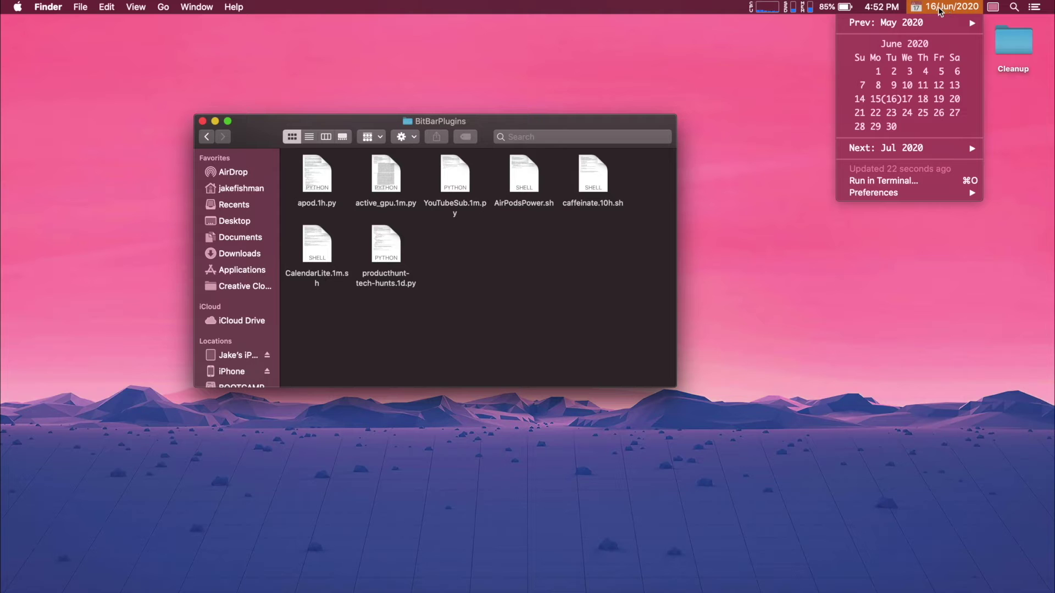
mouse_move(895, 195)
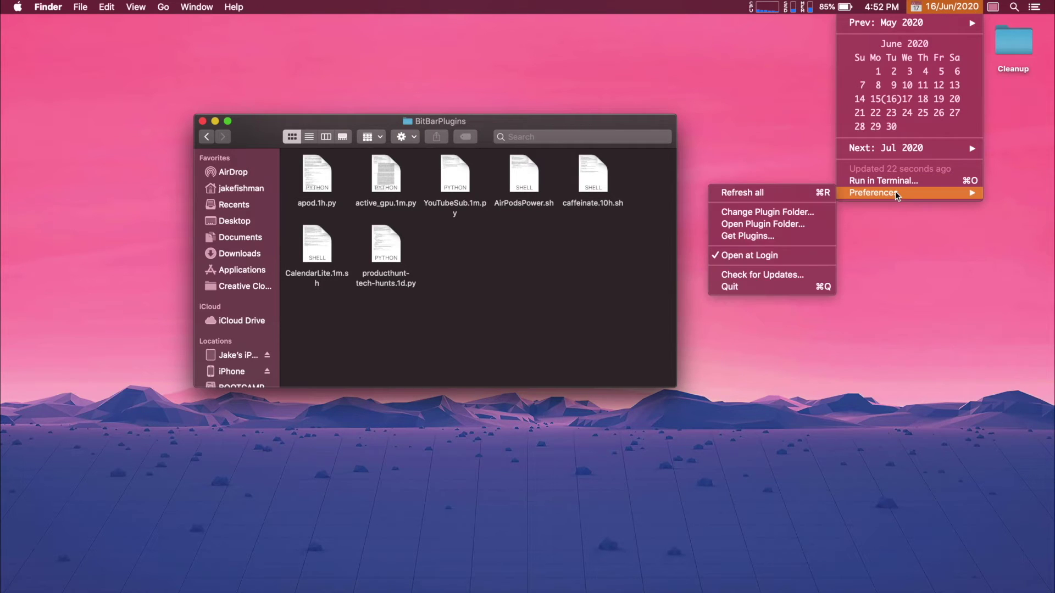
left_click(760, 215)
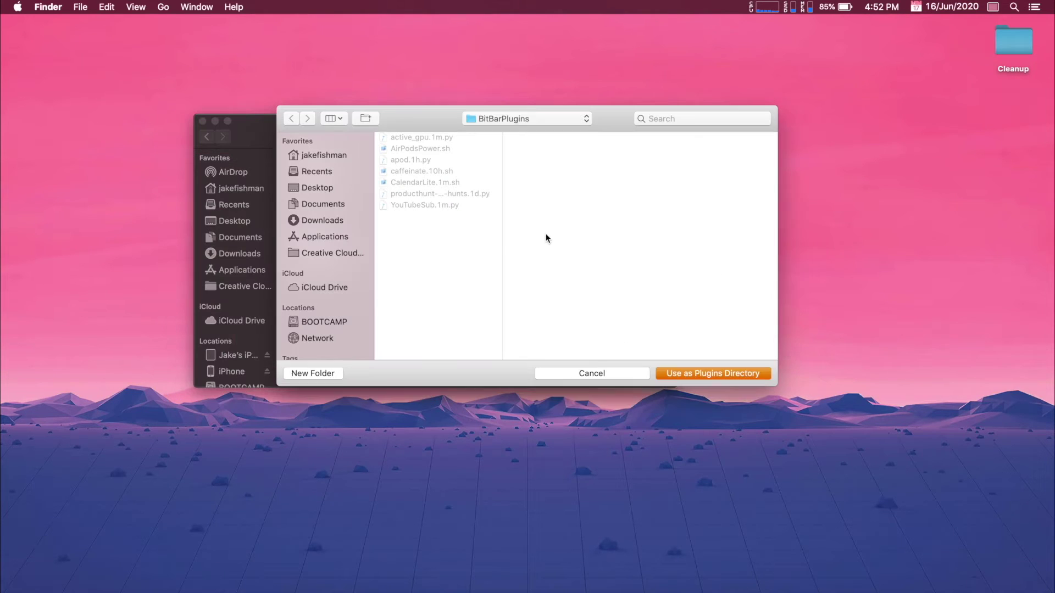
left_click(321, 206)
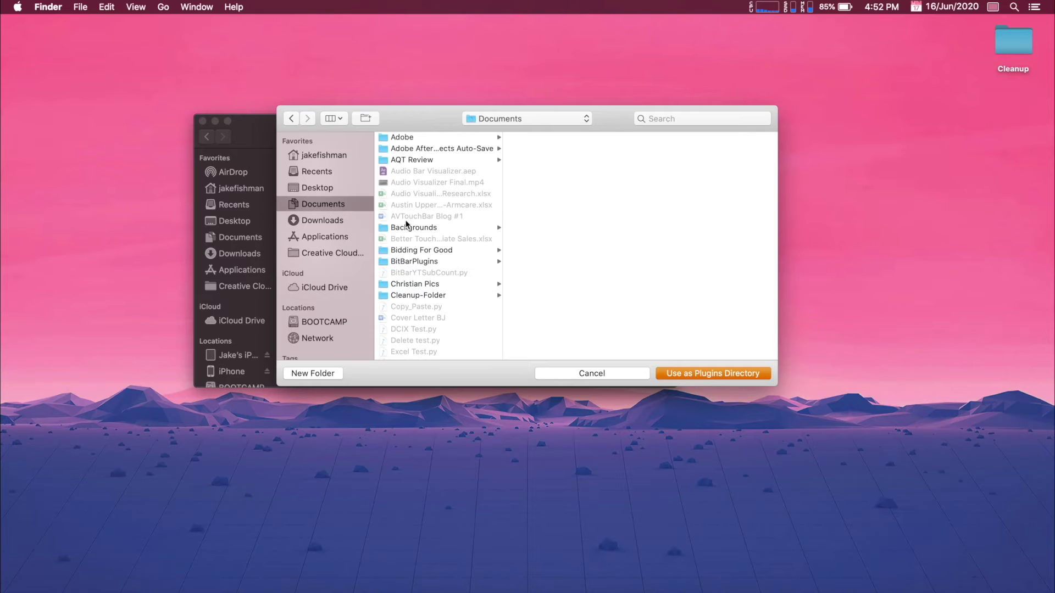
scroll(412, 236, "down", 2)
left_click(438, 222)
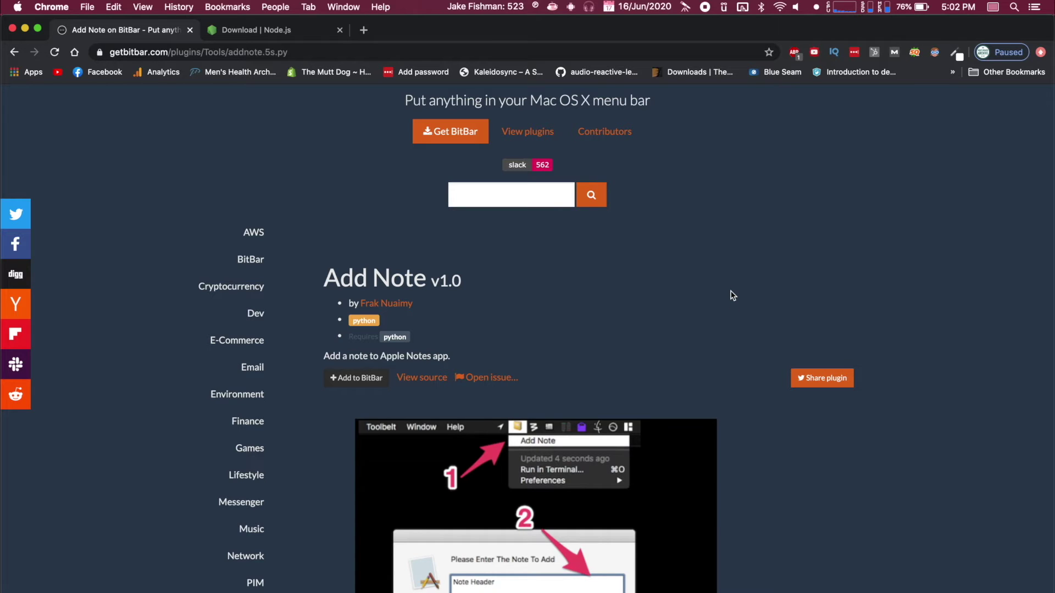
Install the Add Note plugin into BitBar from its getbitbar.com page.
scroll(728, 272, "down", 4)
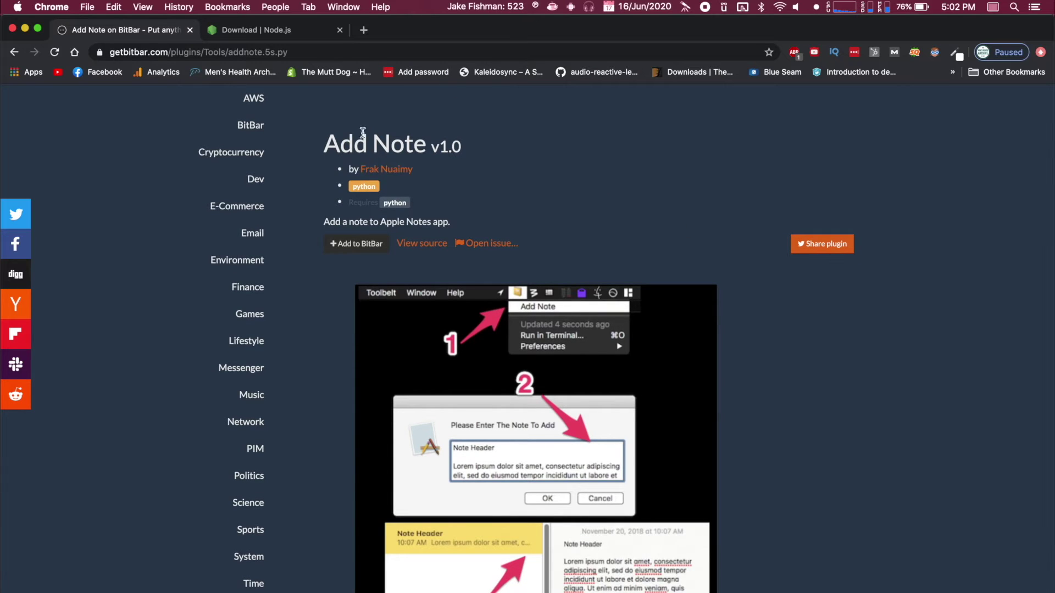
scroll(556, 153, "down", 1)
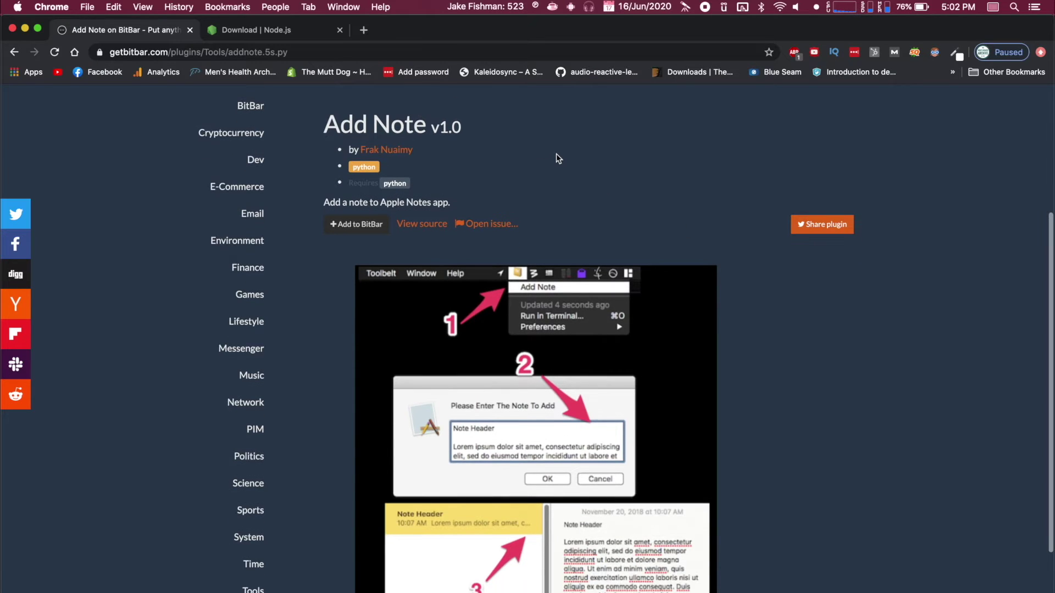
left_click(350, 226)
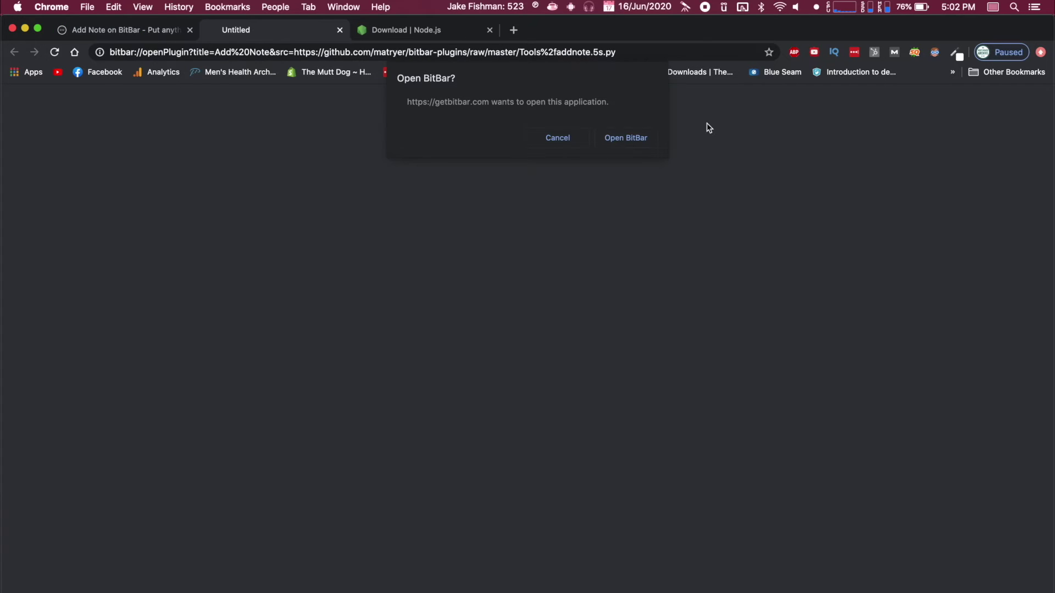
left_click(634, 144)
left_click(631, 233)
scroll(737, 365, "down", 2)
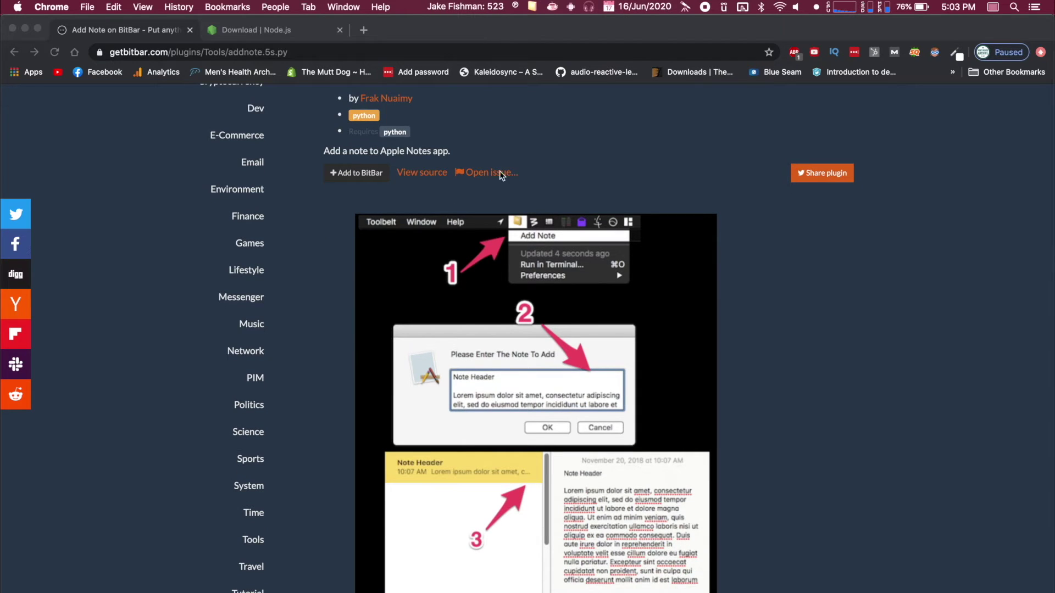
Write a short note with the new Add Note menu item and save it to Apple Notes.
left_click(534, 6)
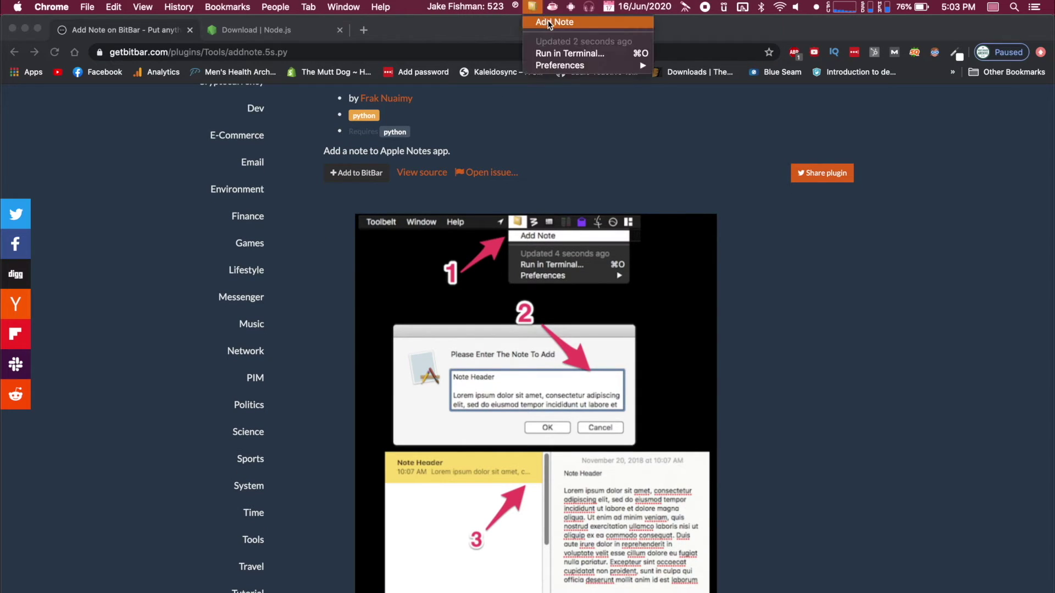
left_click(549, 22)
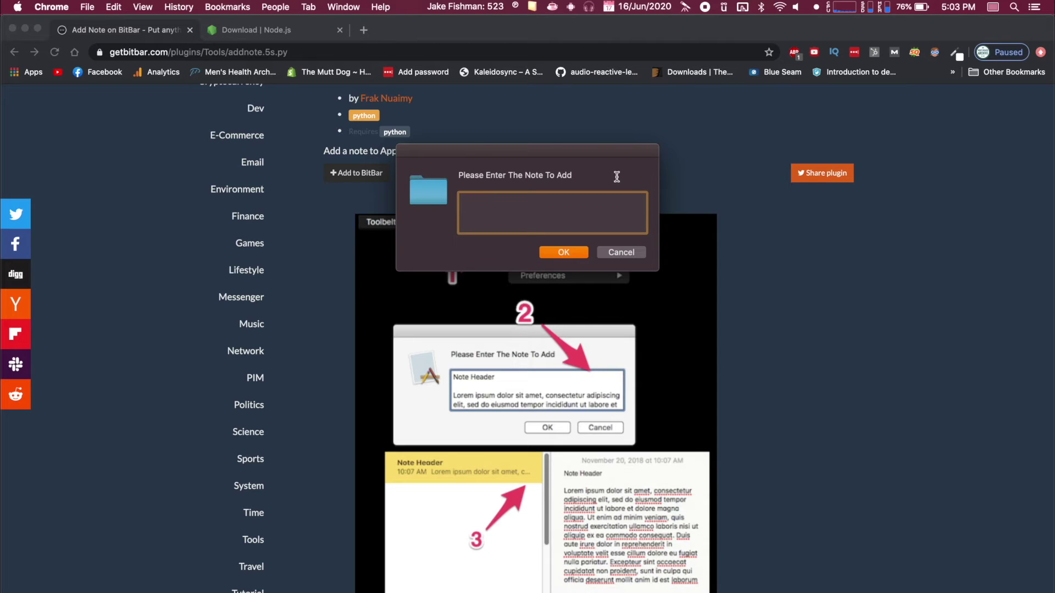
type("Get a new water bottle cause mine sucks.")
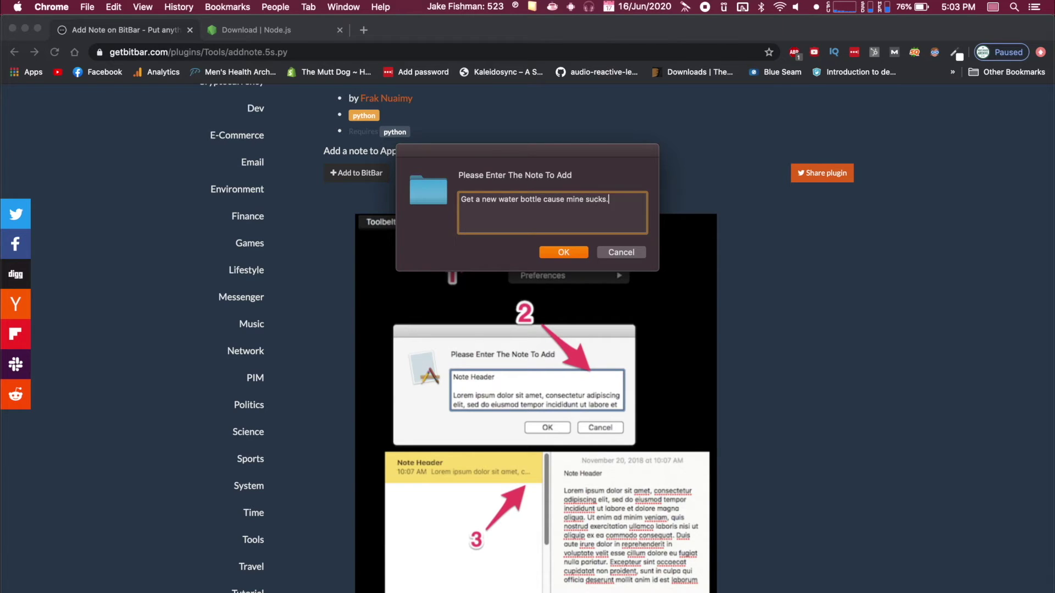
left_click(564, 253)
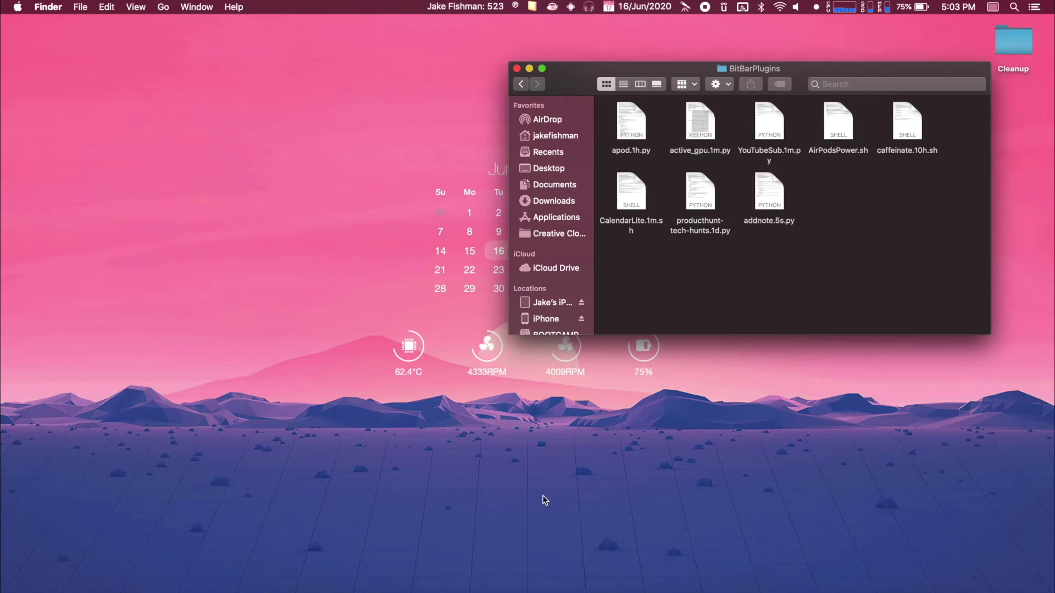
Launch Notes via Spotlight, confirm the water bottle note arrived, and close Notes.
key("super+space")
type("notes")
key("Return")
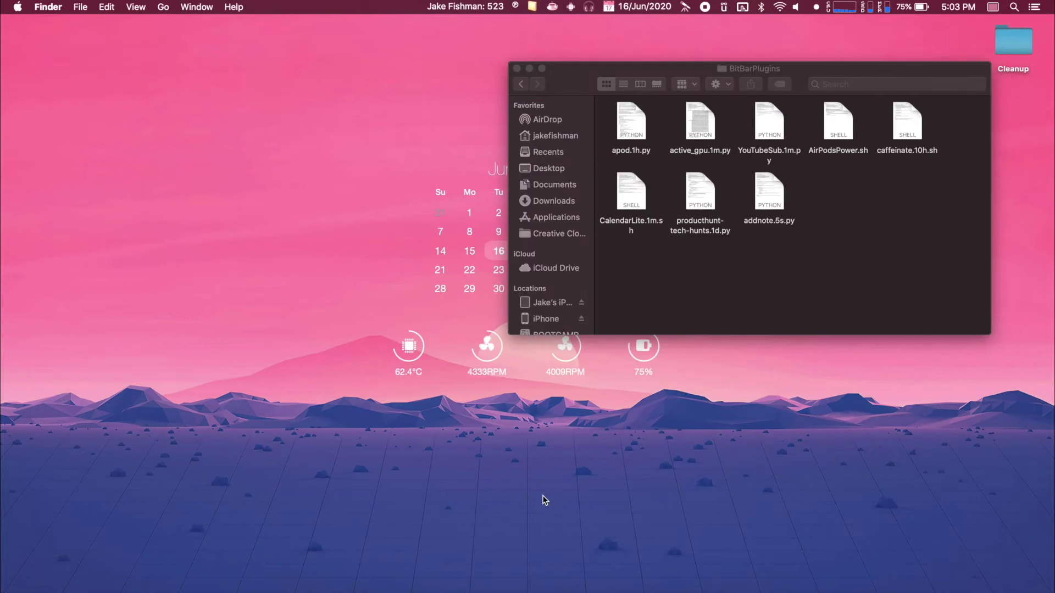
left_click(562, 60)
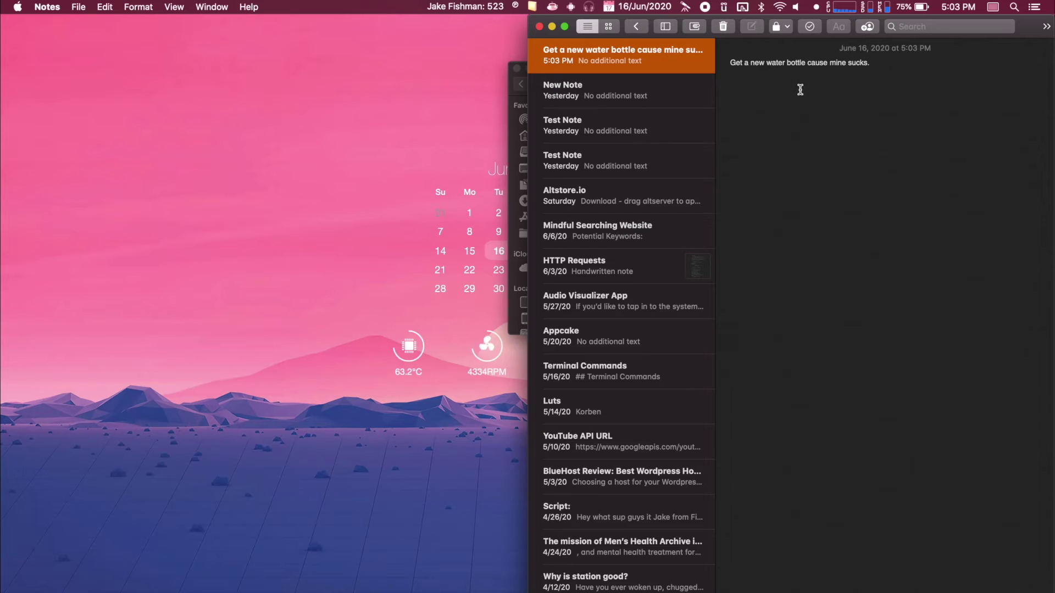
left_click(541, 28)
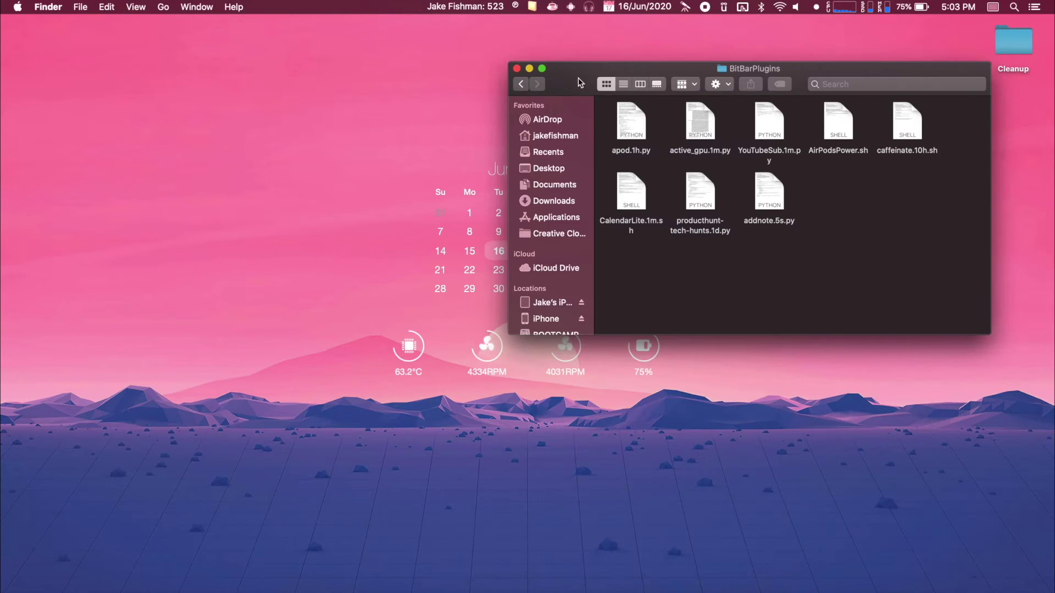
Move the BitBarPlugins window left and check the note plugin's menu.
left_click_drag(653, 68, 200, 71)
left_click(532, 6)
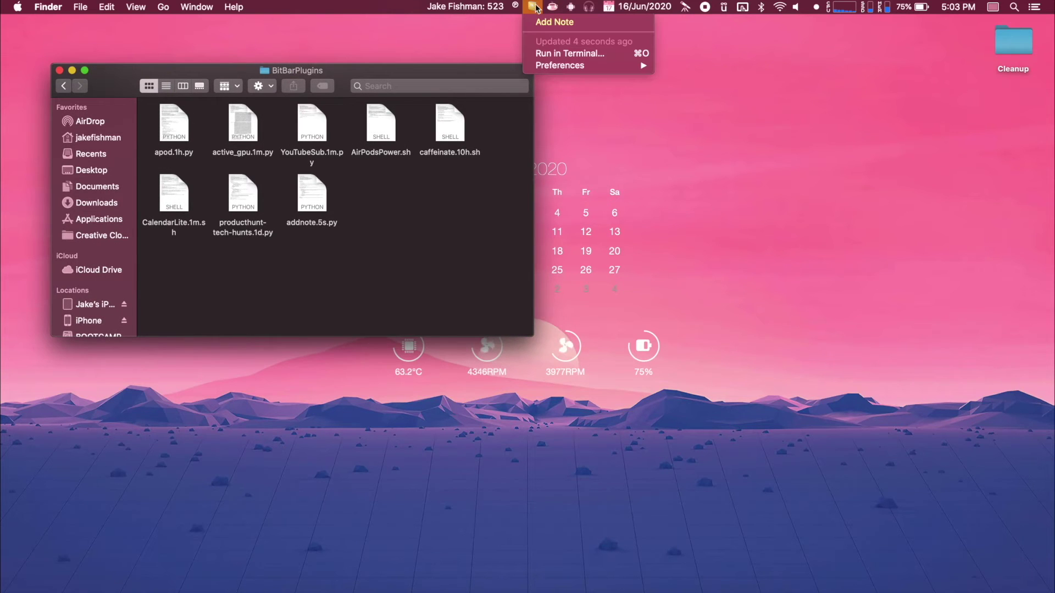
left_click(480, 244)
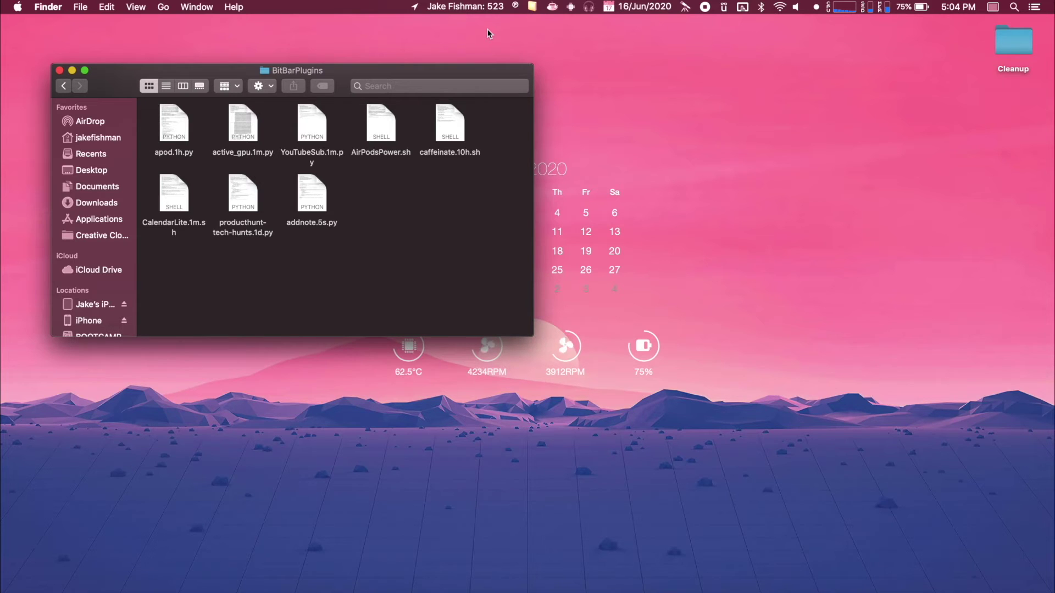
Inspect the account counter, caffeine and Product Hunt plugin menus in the menu bar.
left_click(482, 7)
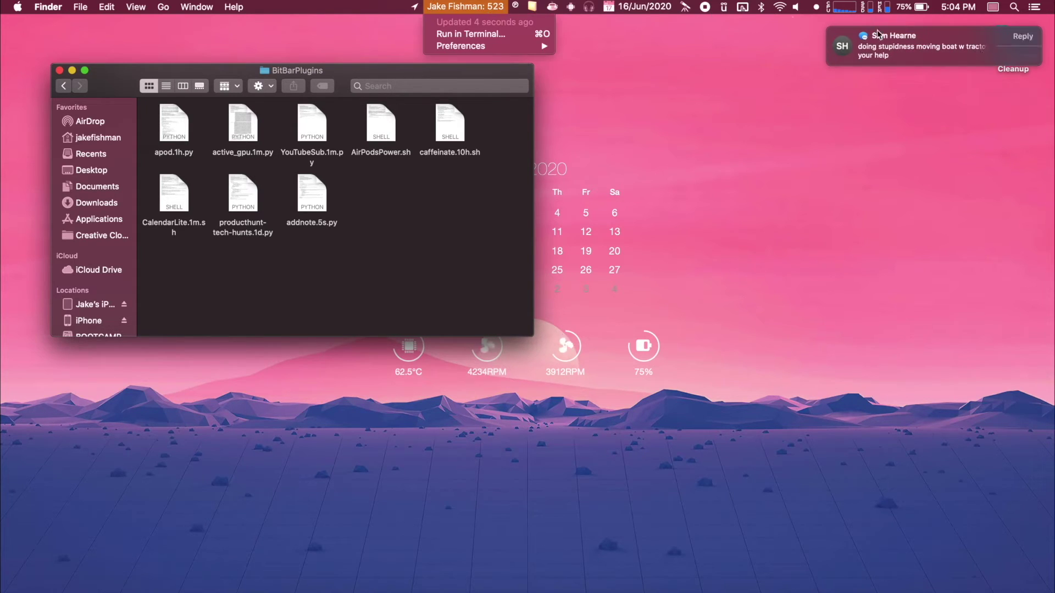
left_click(878, 34)
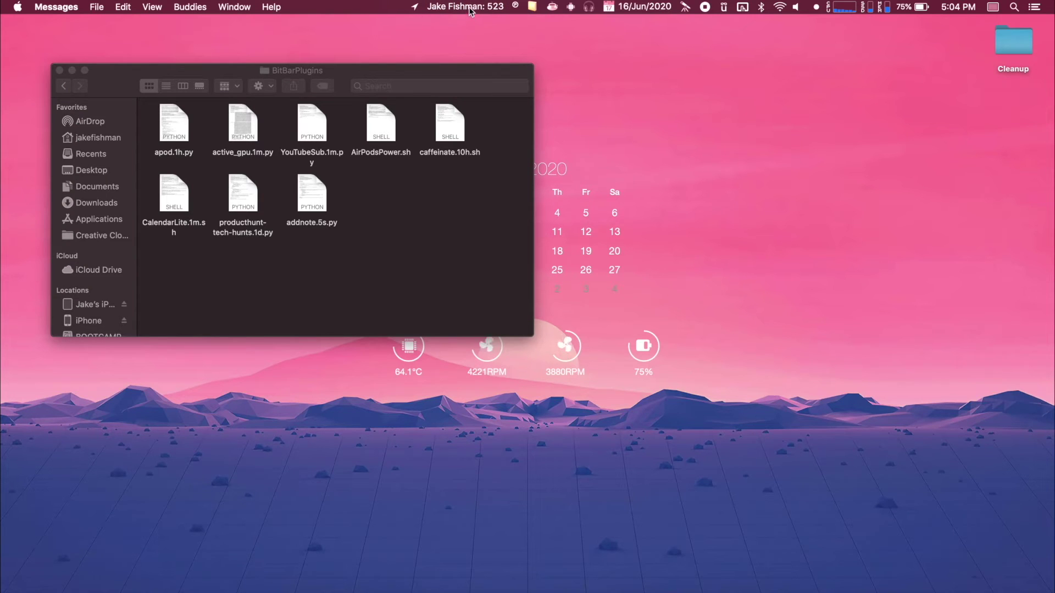
left_click(412, 86)
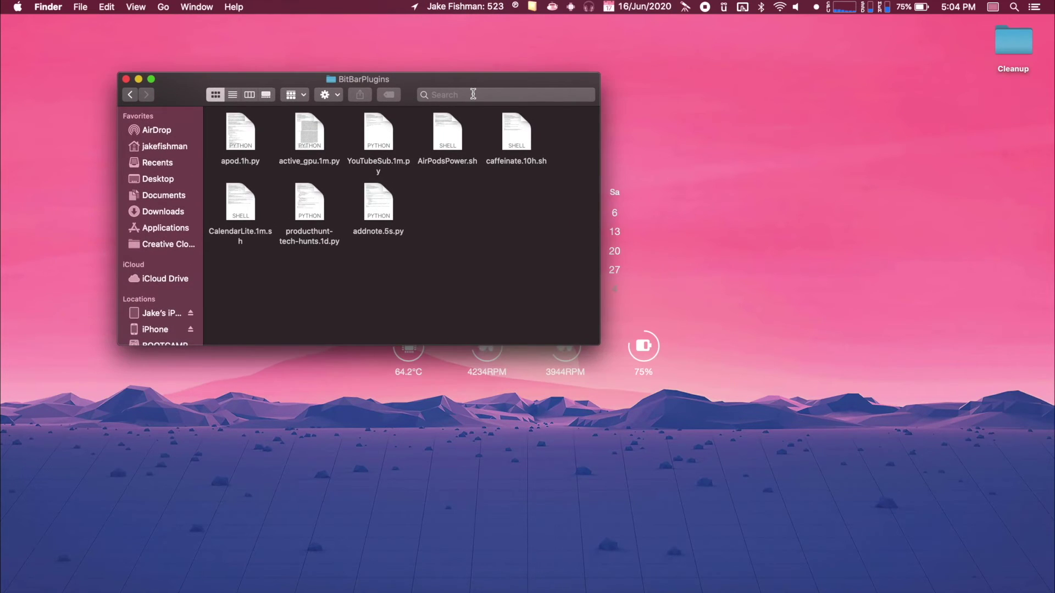
left_click(552, 8)
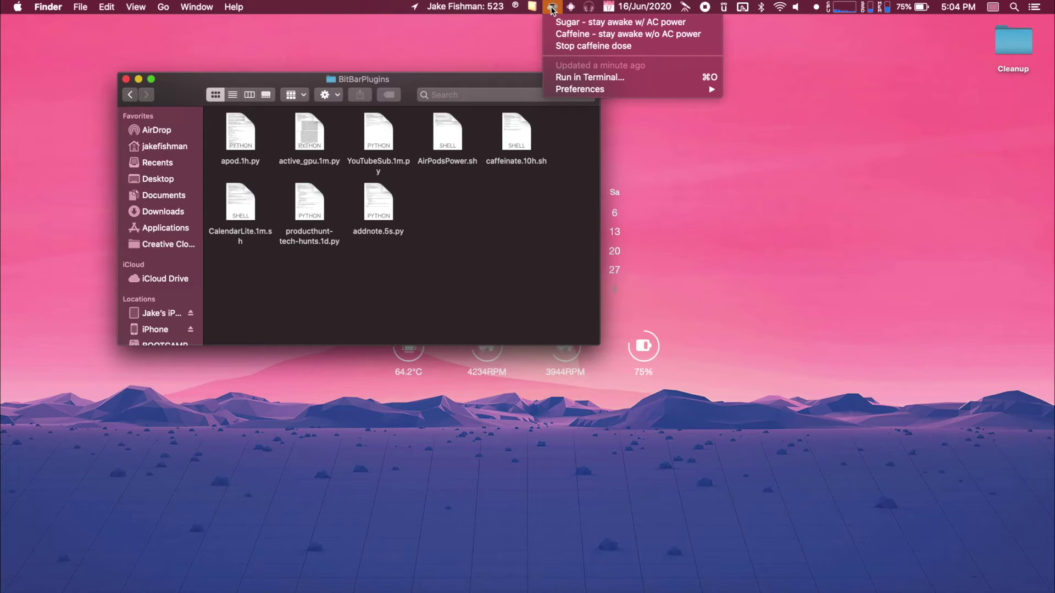
left_click(496, 38)
left_click(480, 7)
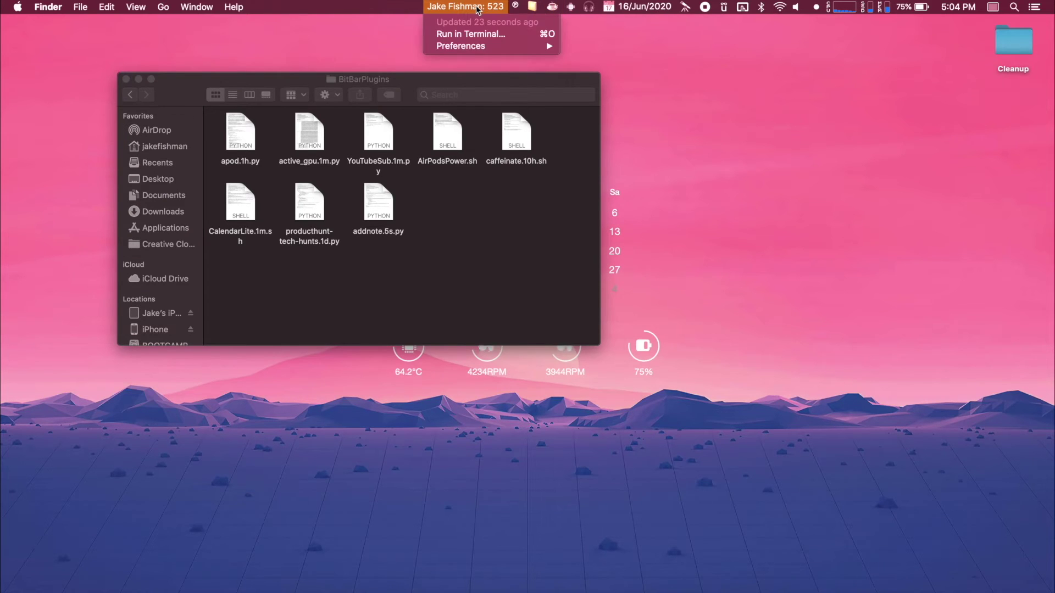
left_click(515, 6)
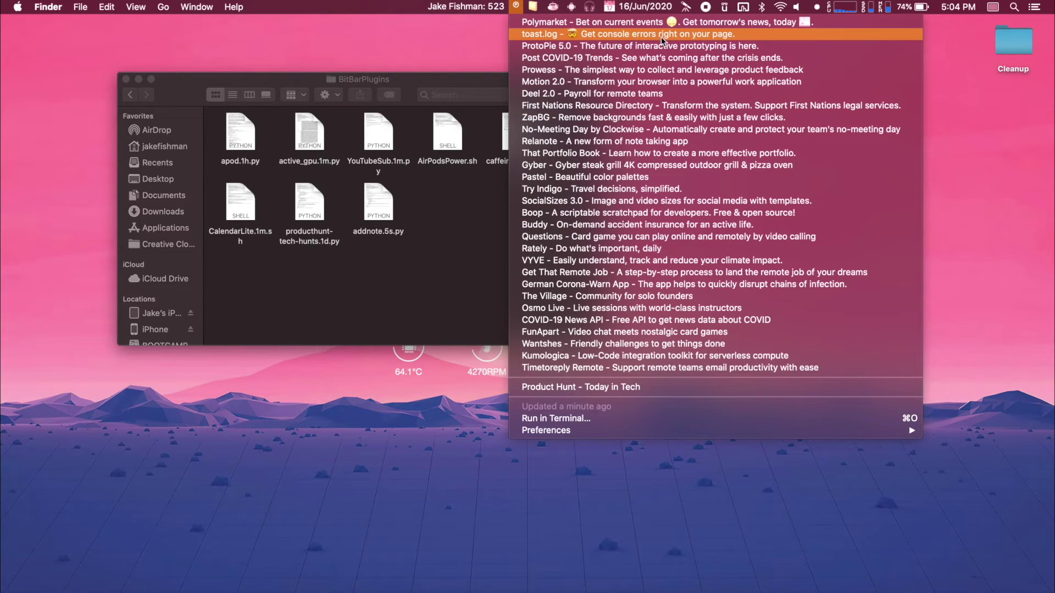
Check the caffeine, active GPU and AirPods status menus.
mouse_move(532, 8)
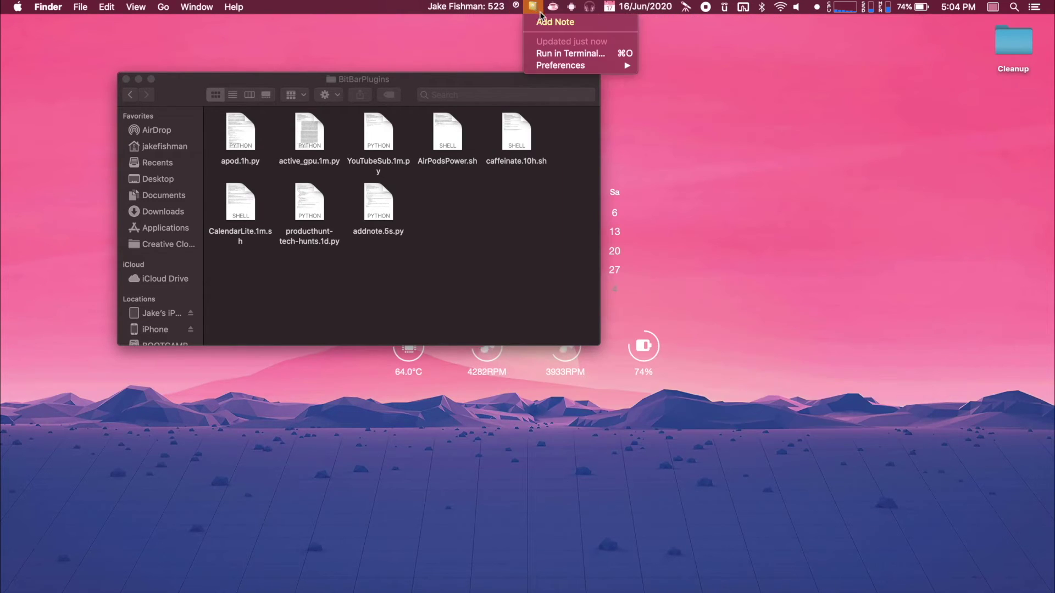
left_click(554, 8)
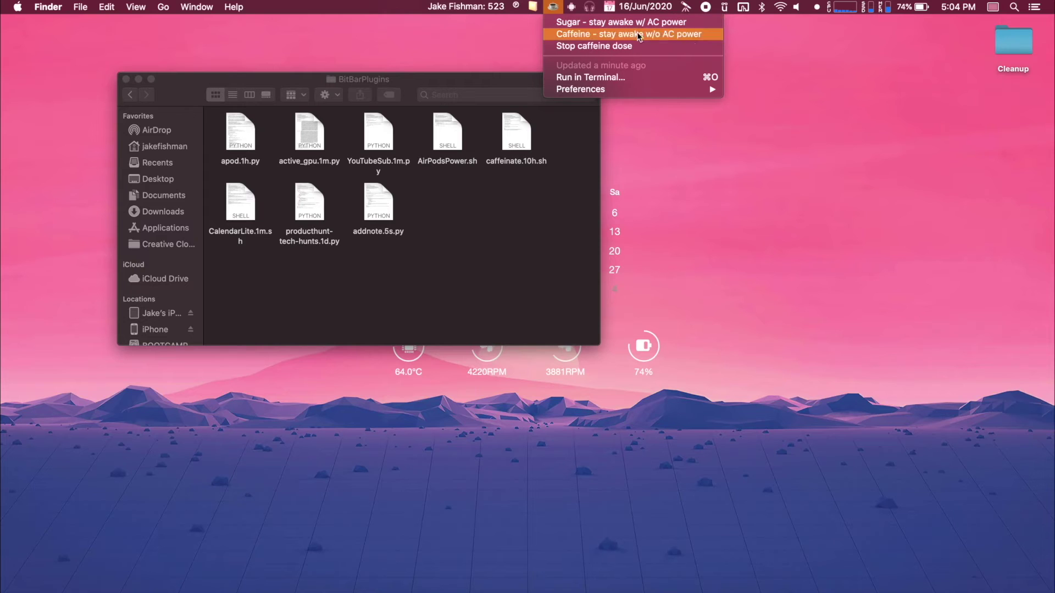
left_click(573, 9)
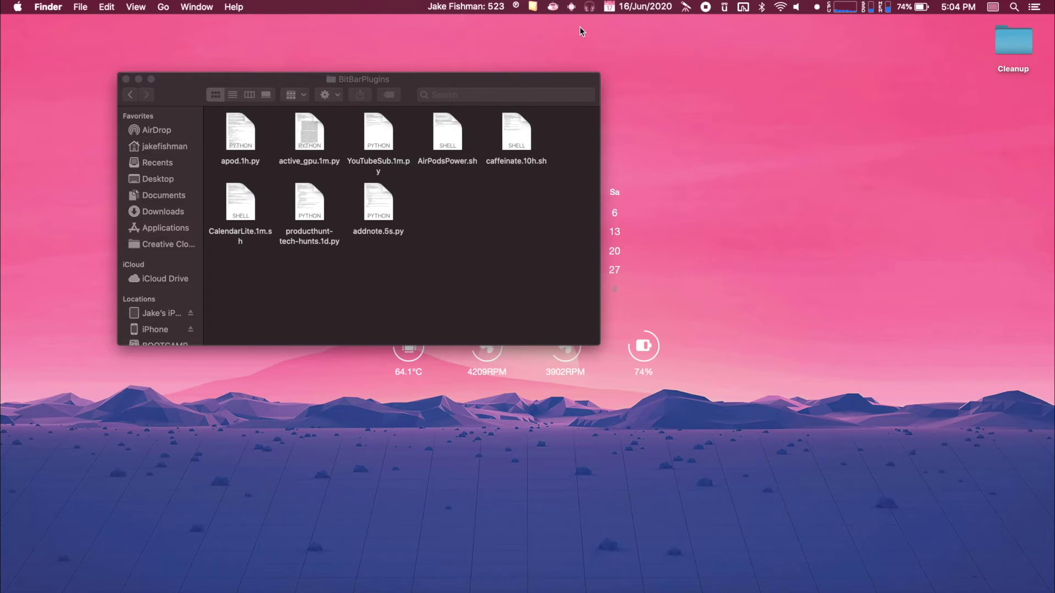
left_click(571, 10)
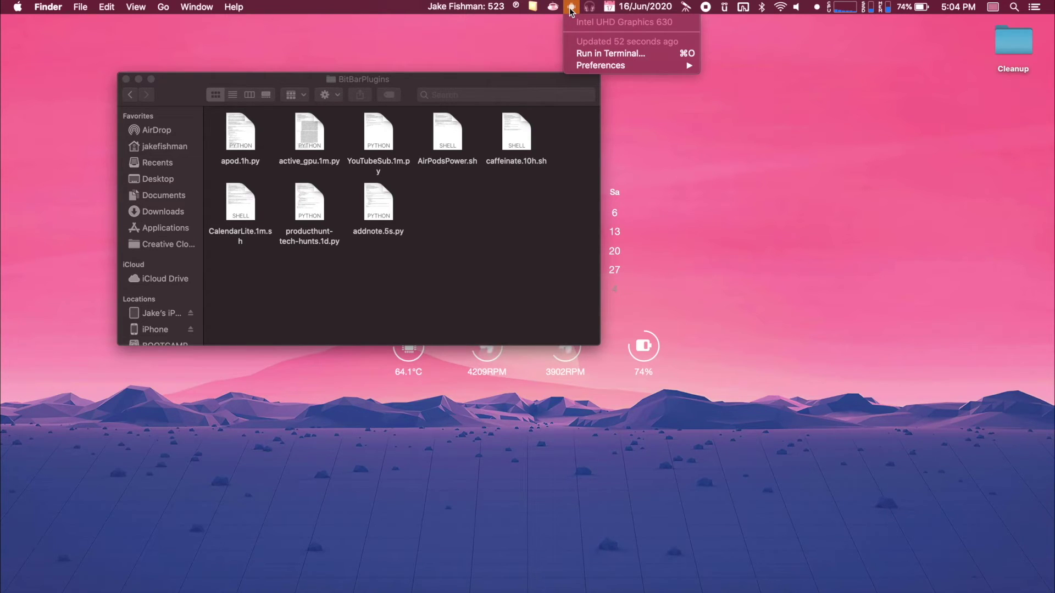
left_click(571, 8)
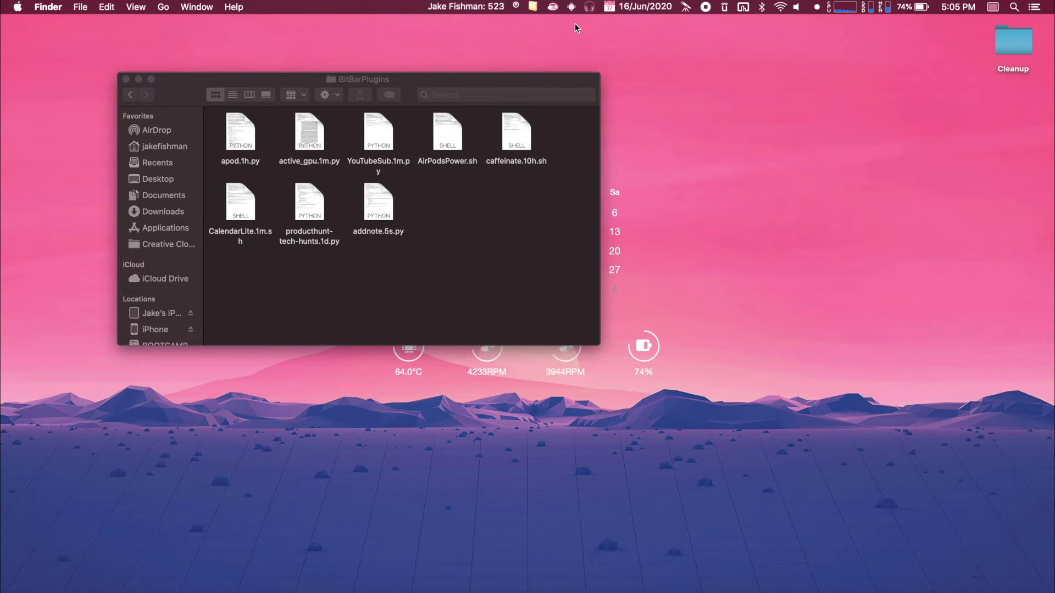
left_click(571, 9)
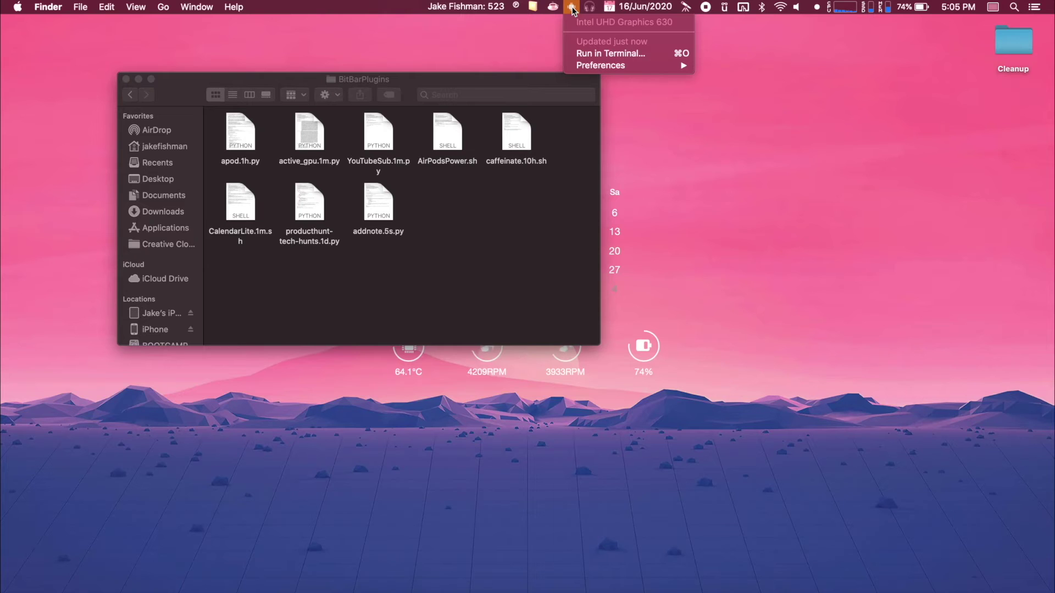
left_click(570, 10)
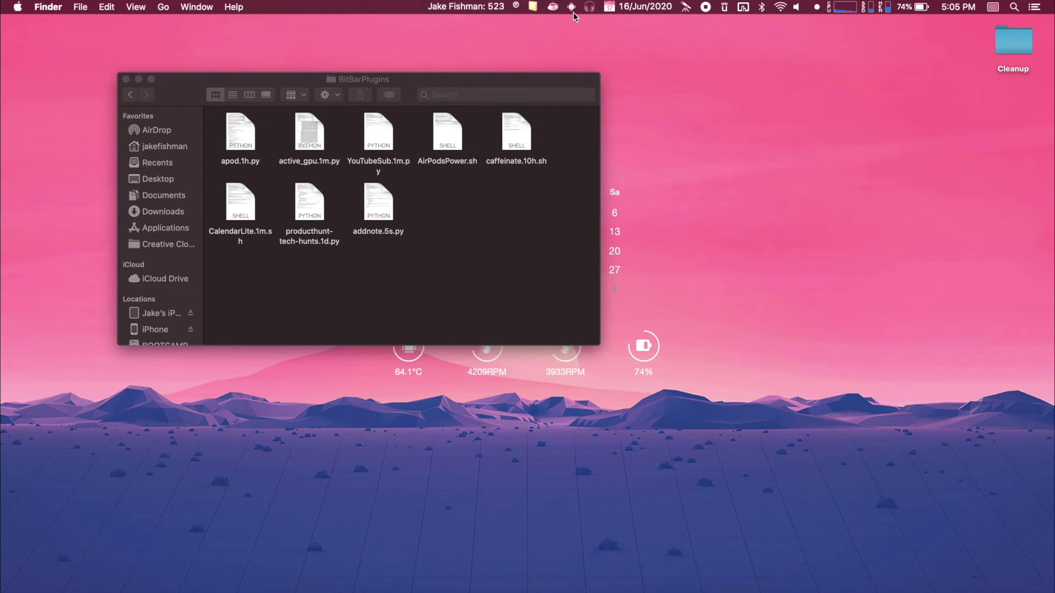
left_click(589, 7)
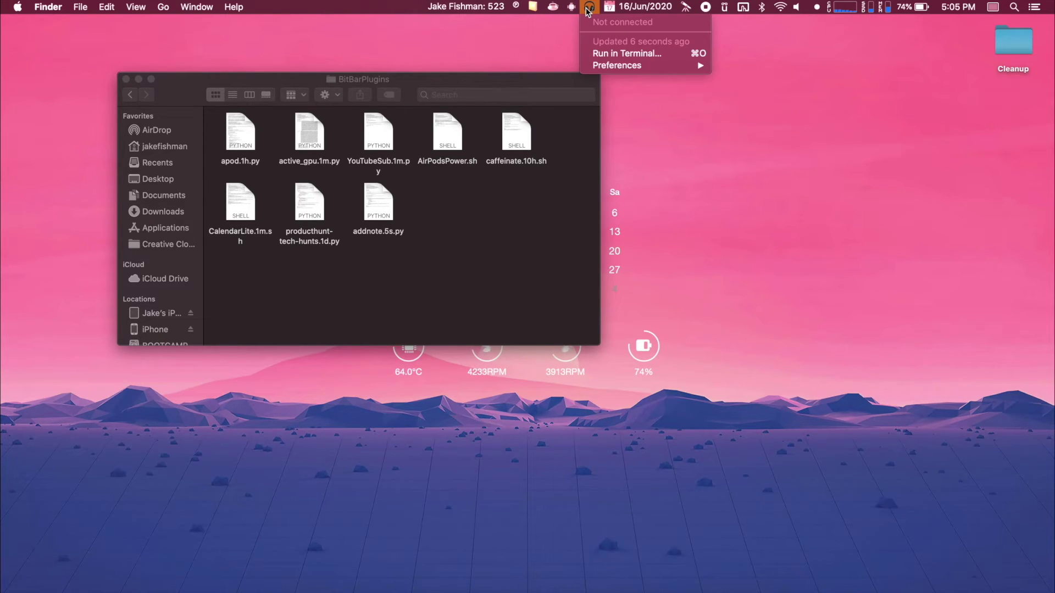
left_click(569, 31)
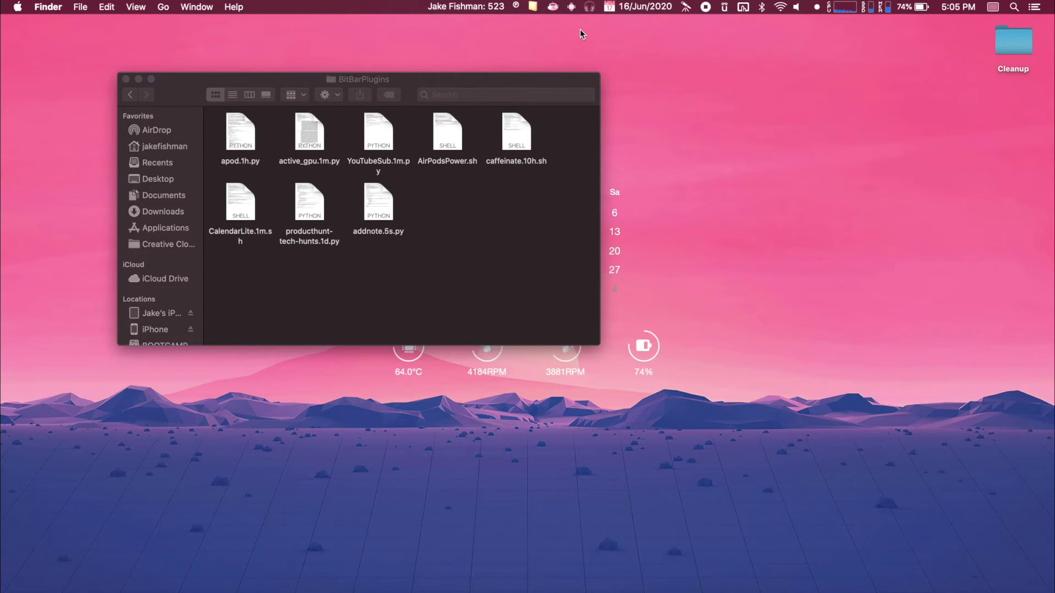
Refresh all BitBar plugins from the AirPods item's Preferences menu.
left_click(589, 7)
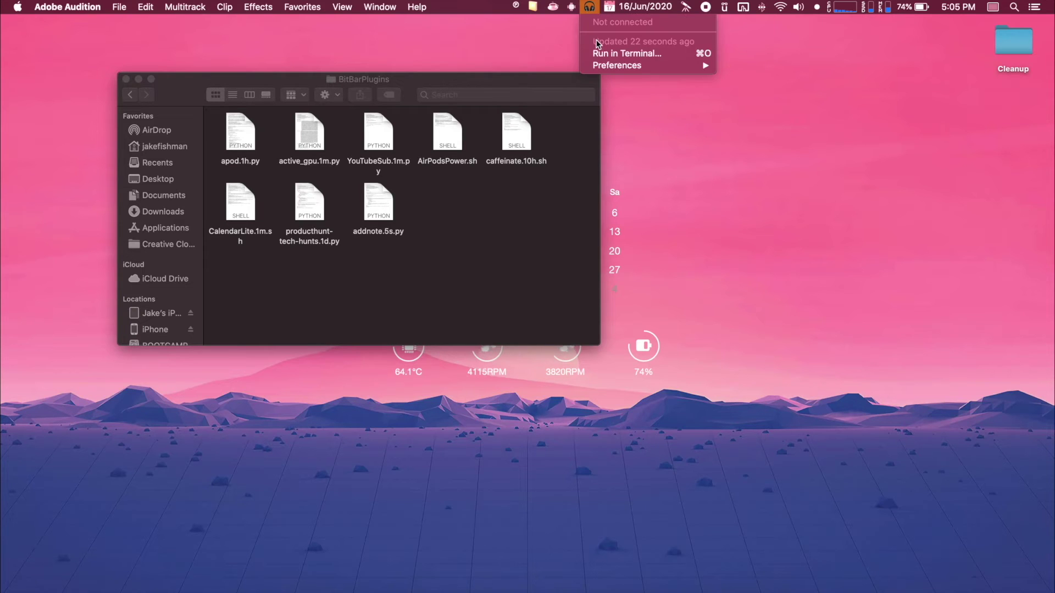
mouse_move(598, 64)
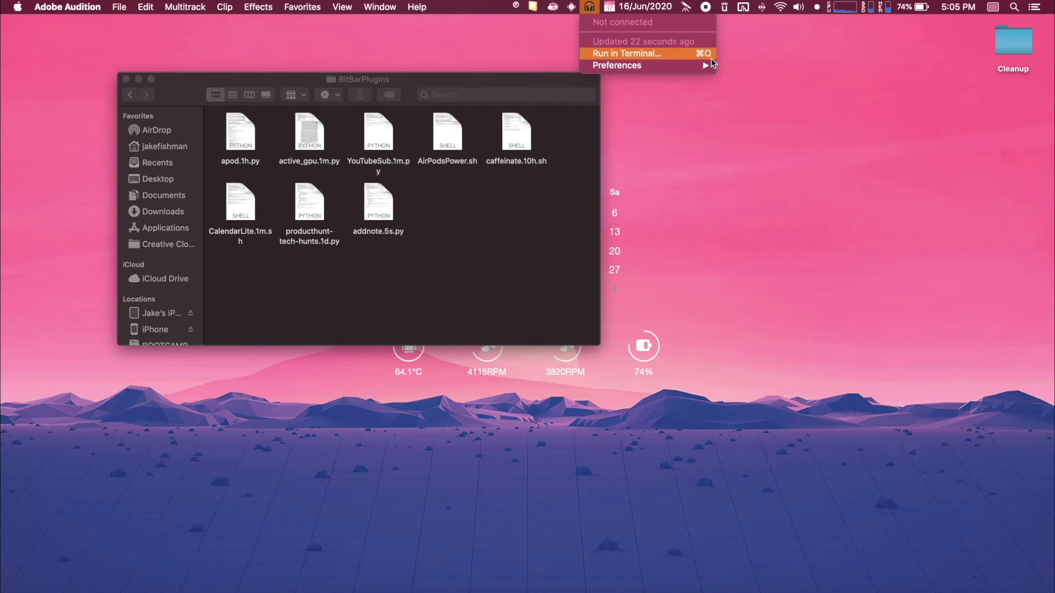
left_click(765, 67)
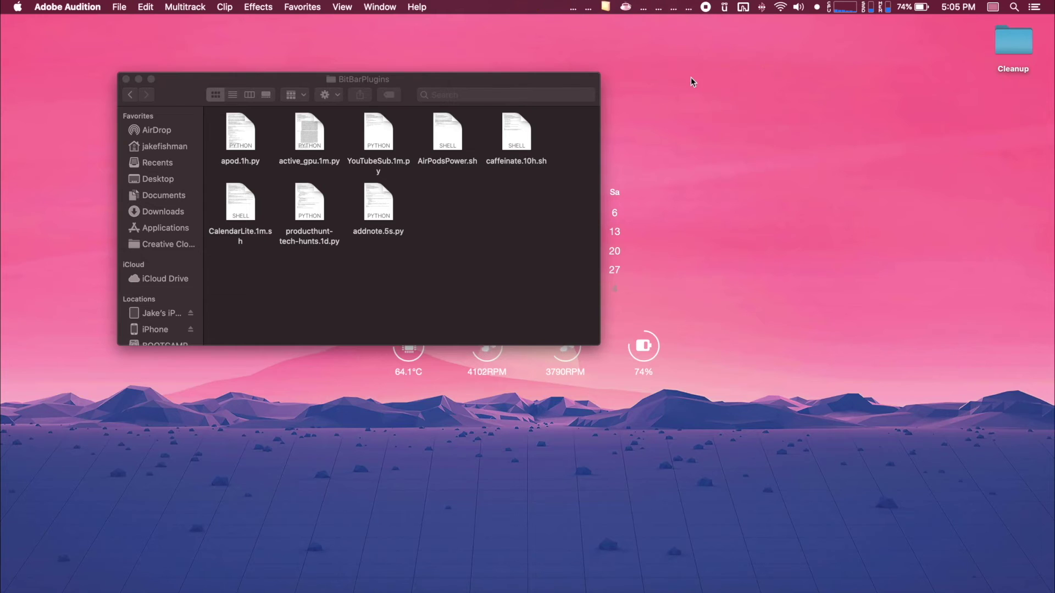
left_click(565, 7)
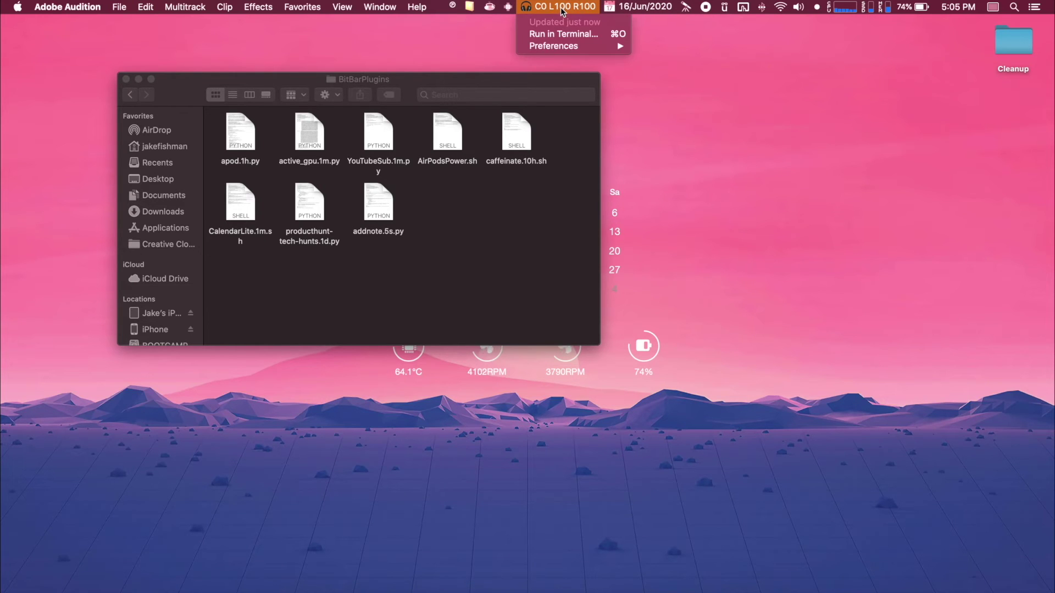
left_click(740, 88)
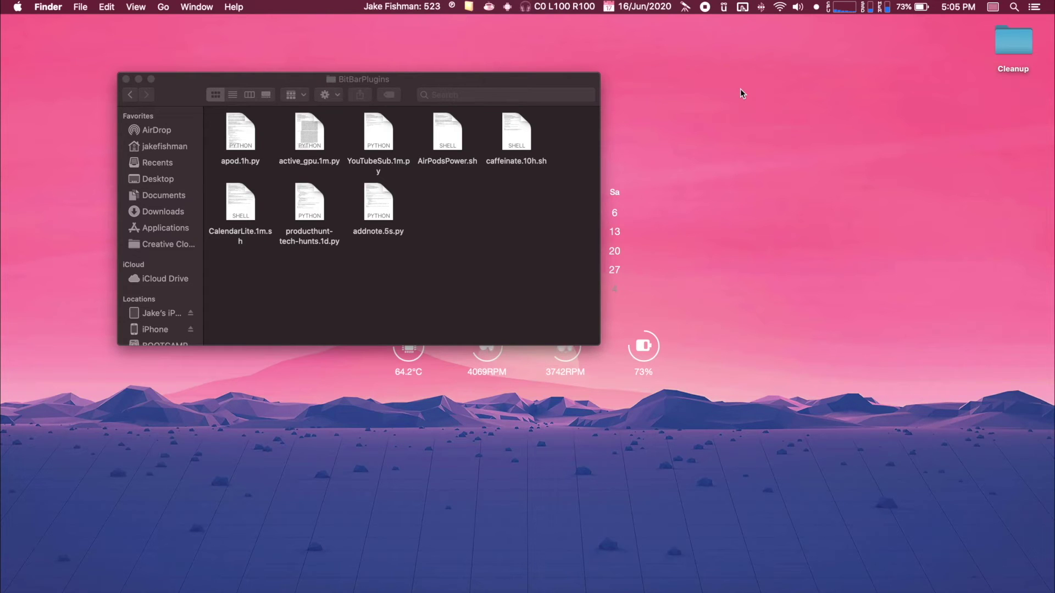
Refresh all plugins again and check the headphones battery readout.
left_click(566, 6)
mouse_move(563, 46)
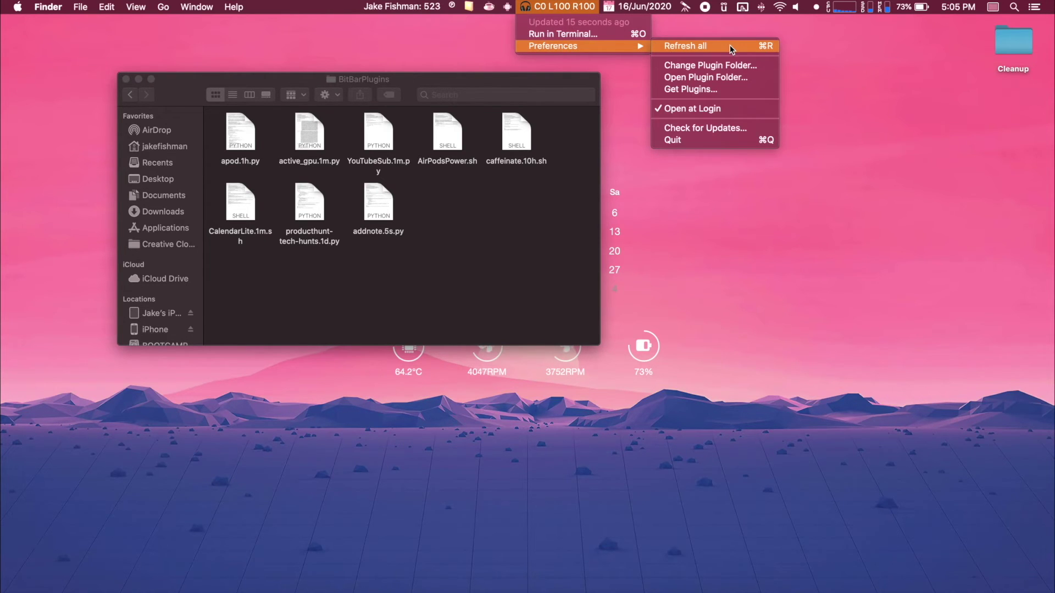
left_click(697, 45)
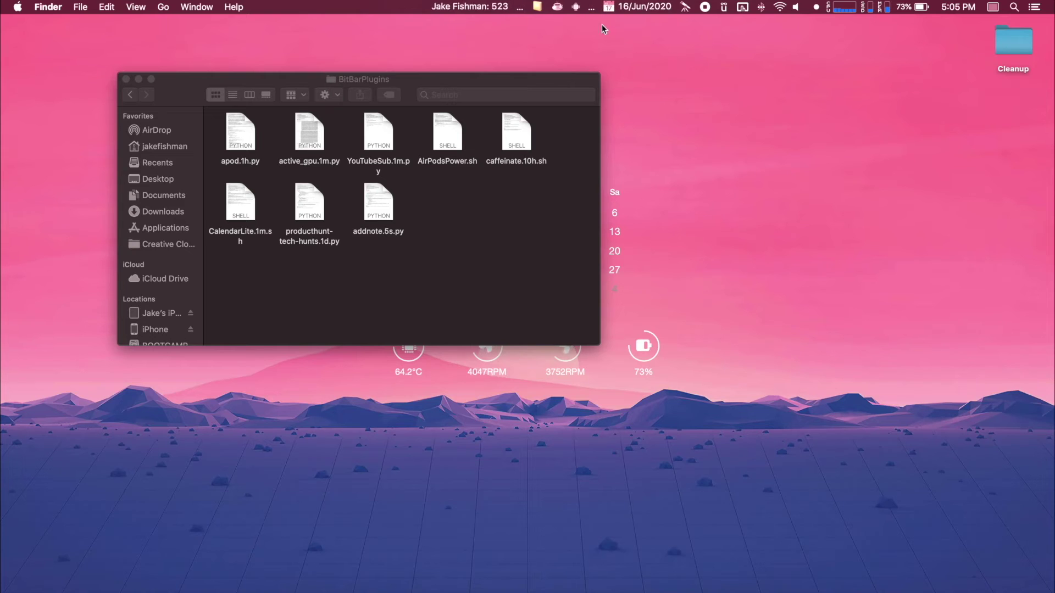
left_click(570, 7)
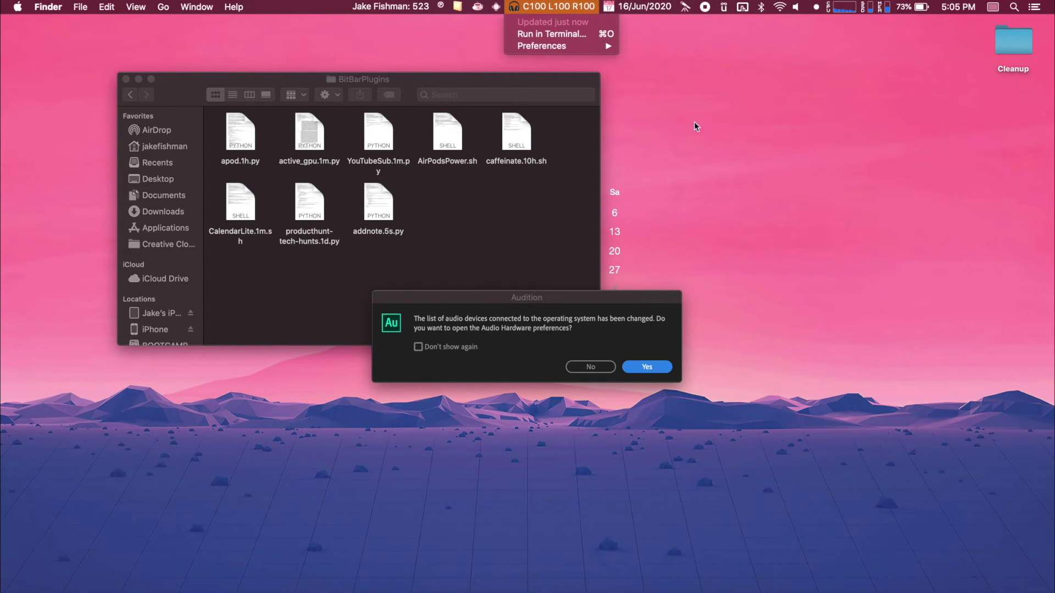
left_click(590, 366)
left_click(588, 7)
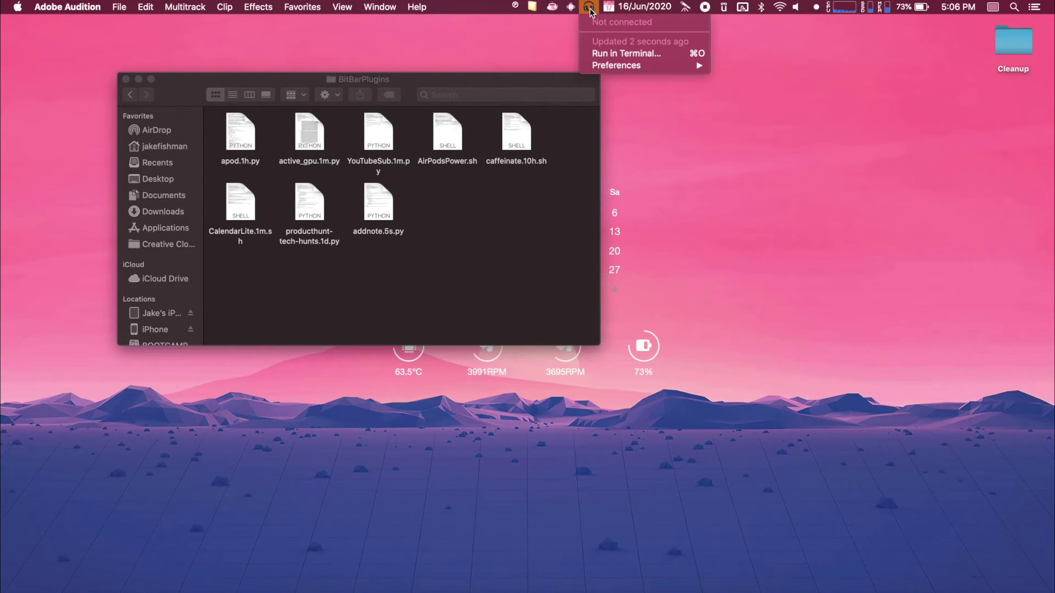
left_click(667, 105)
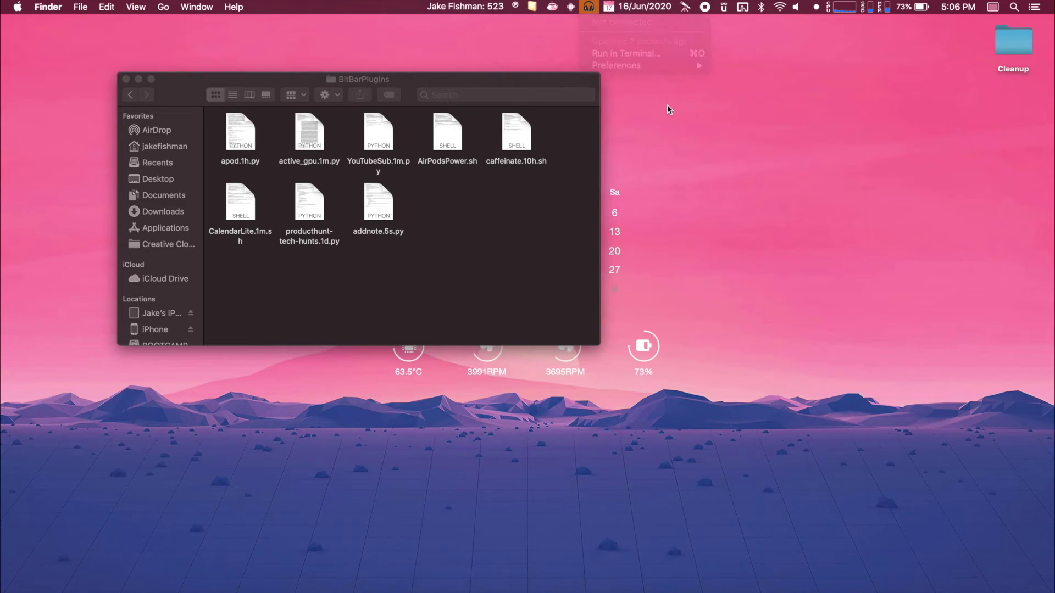
Open the APOD plugin's menu and follow its picture to apod.nasa.gov in Chrome.
left_click(640, 8)
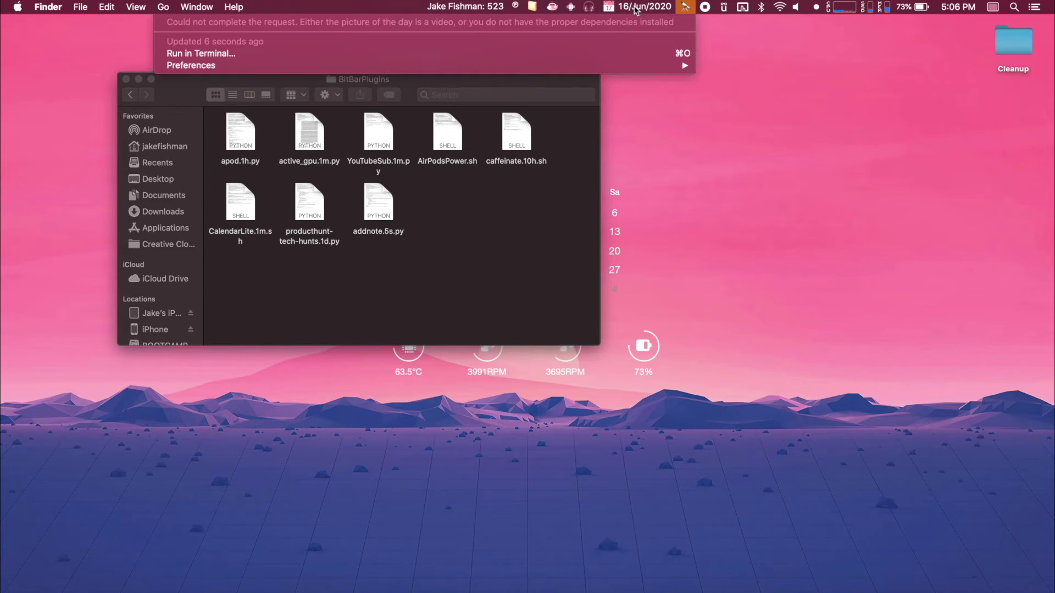
left_click(686, 7)
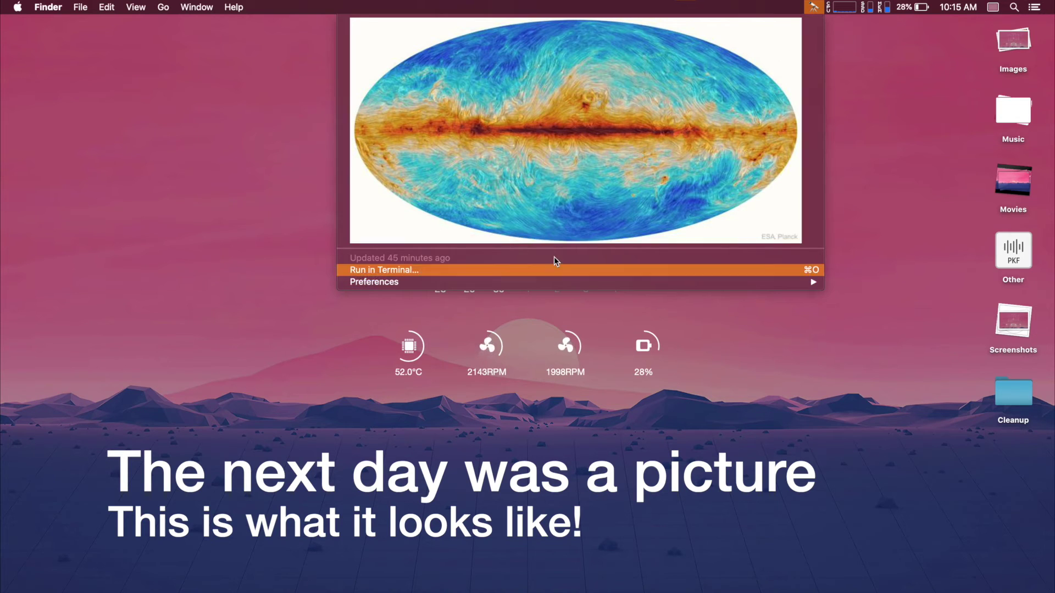
left_click(627, 164)
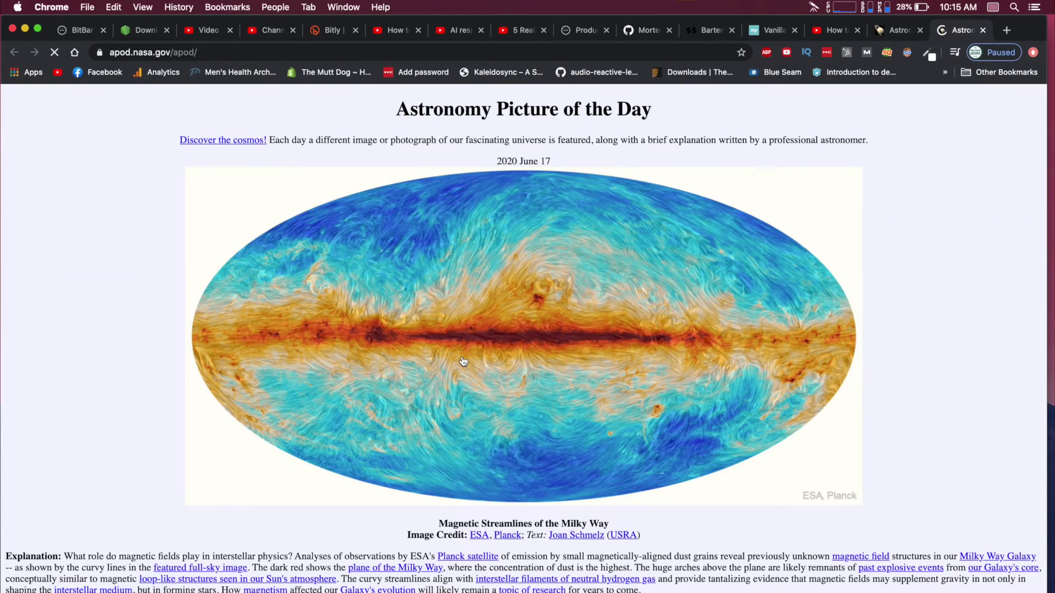
scroll(345, 307, "down", 2)
scroll(329, 275, "up", 2)
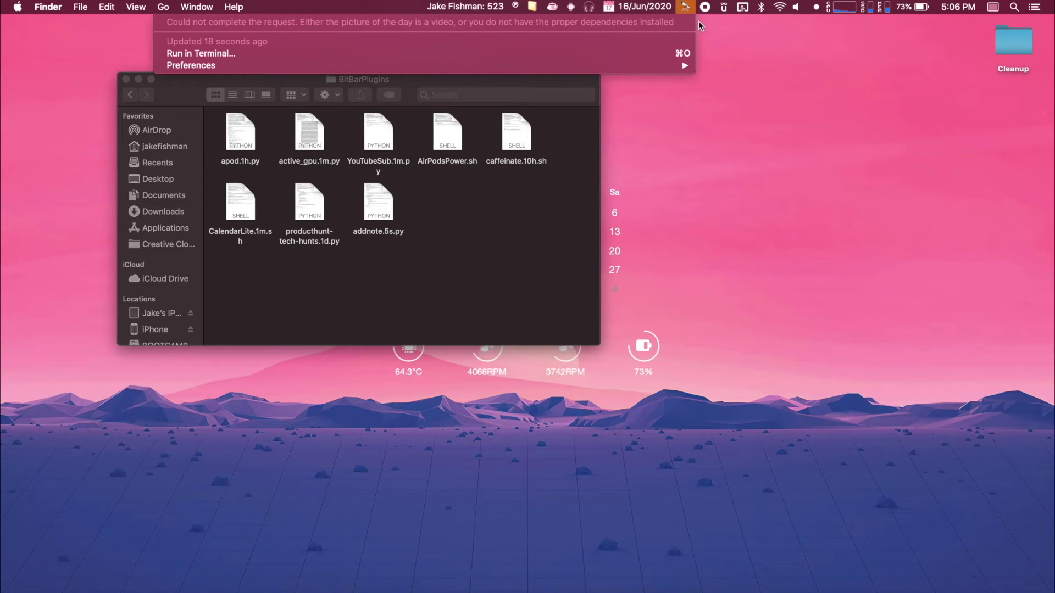
left_click(684, 8)
Cmd-drag the 16/Jun/2020 date item beside the clock and confirm its calendar still opens.
left_click(646, 9)
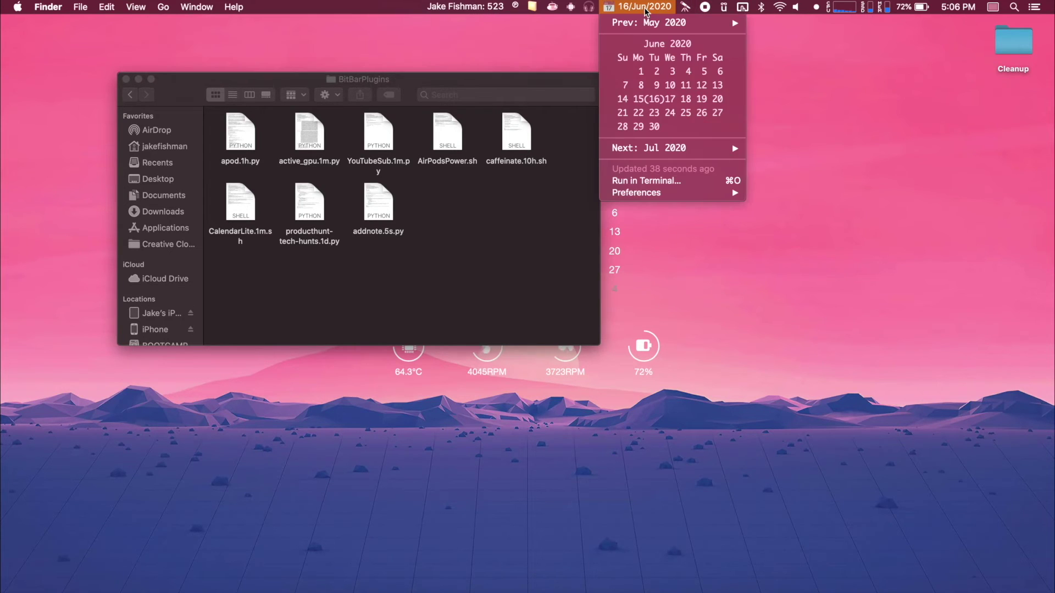
left_click(635, 11)
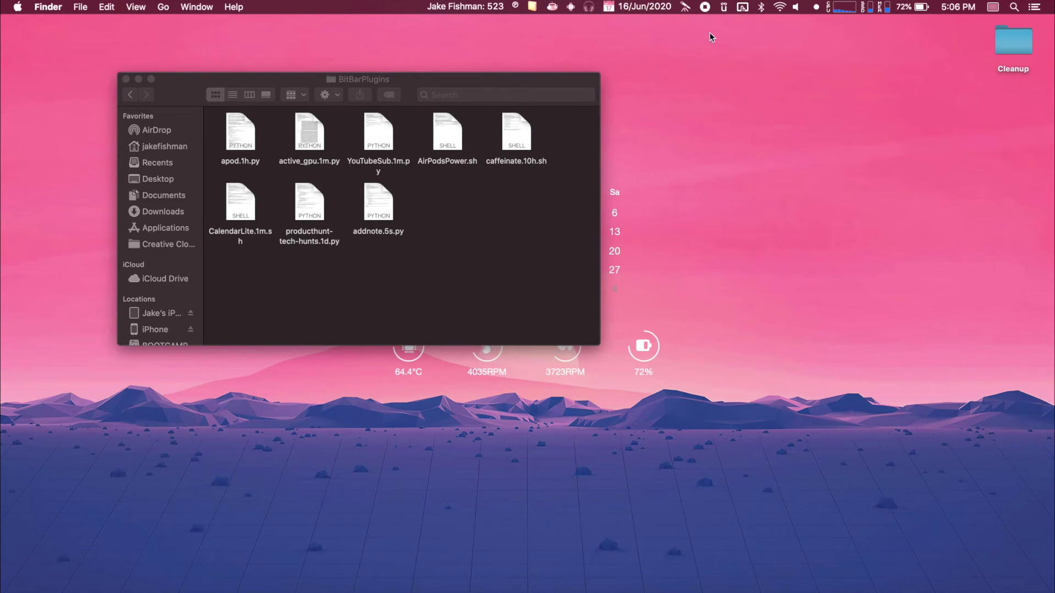
left_click_drag(646, 7, 973, 10)
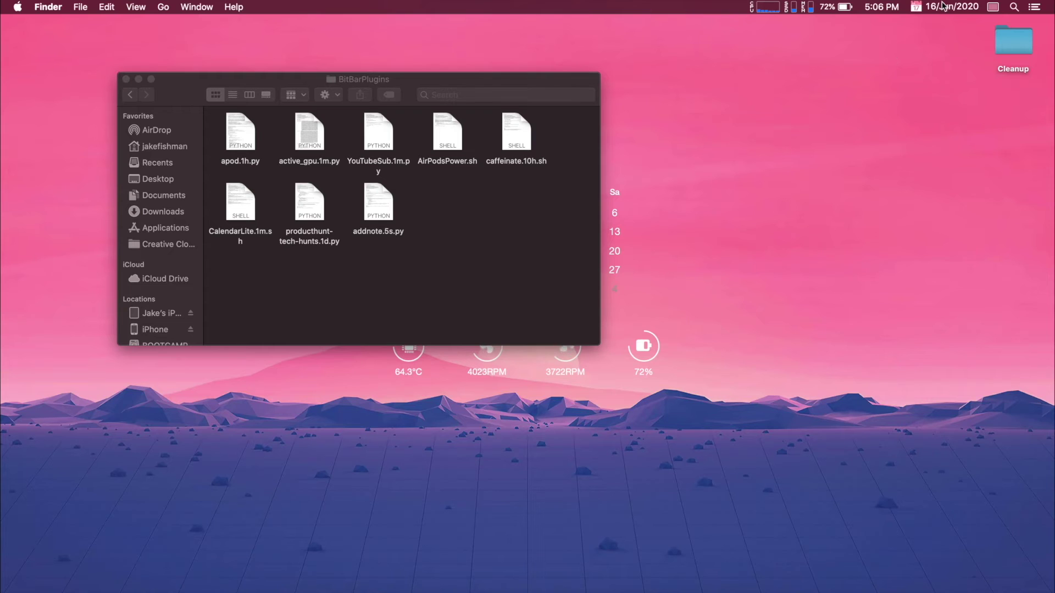
left_click(945, 6)
left_click(844, 55)
left_click(942, 8)
left_click(944, 8)
Bring up the clock's menu to reach Open Date & Time Preferences.
left_click(885, 7)
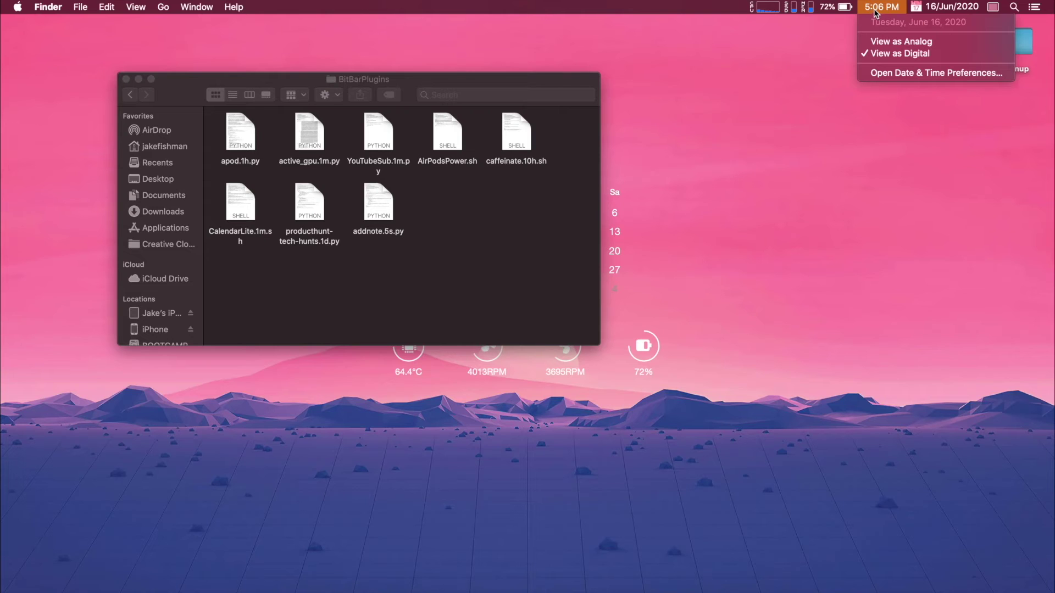
left_click(874, 8)
left_click(866, 9)
left_click(798, 92)
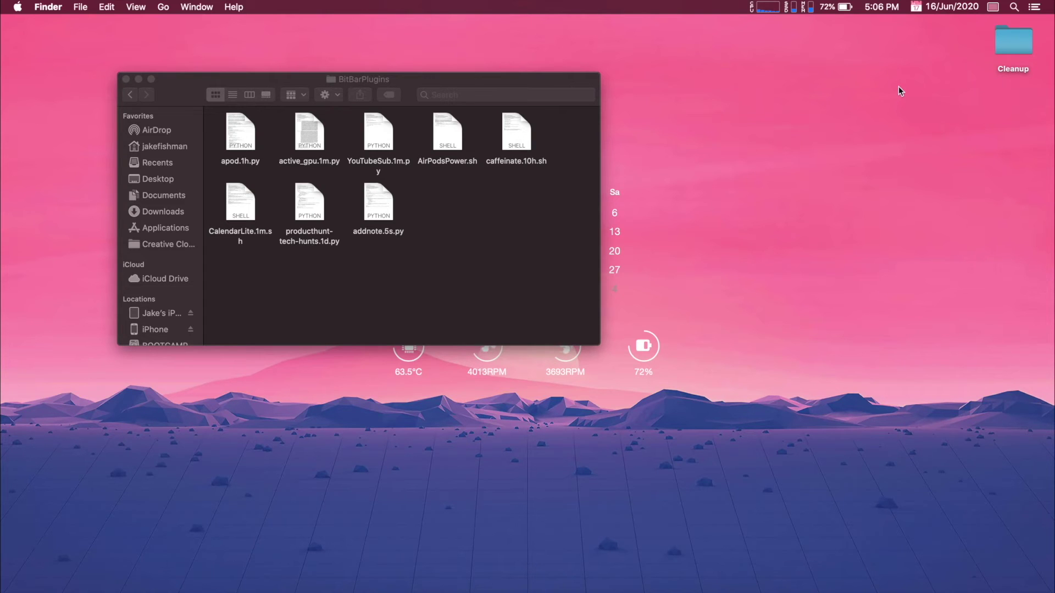
left_click(888, 10)
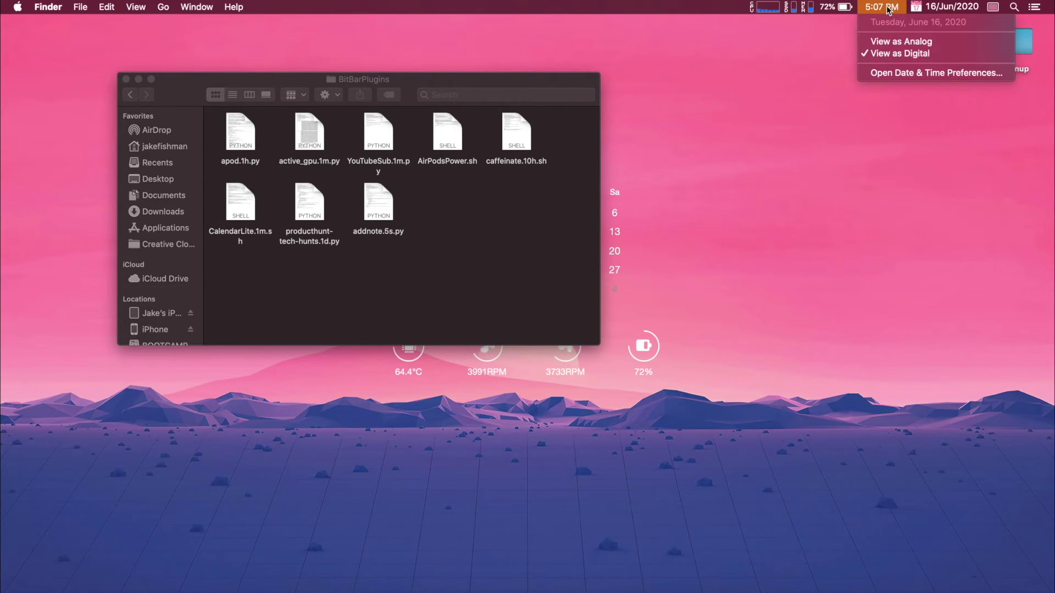
left_click(836, 76)
left_click(875, 9)
Open Date & Time preferences and go to the Clock settings.
left_click(891, 68)
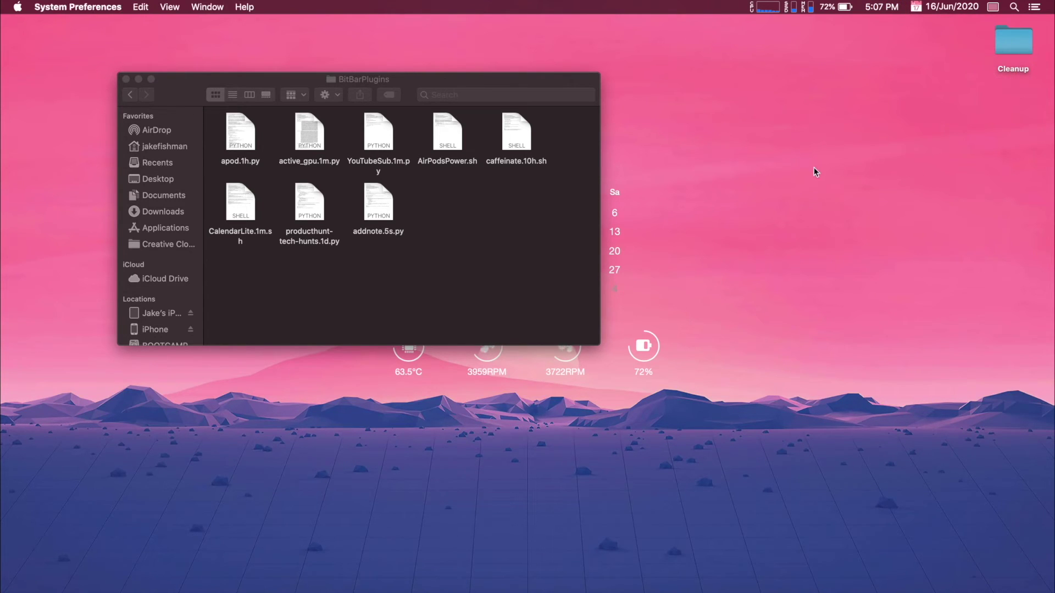
left_click(661, 173)
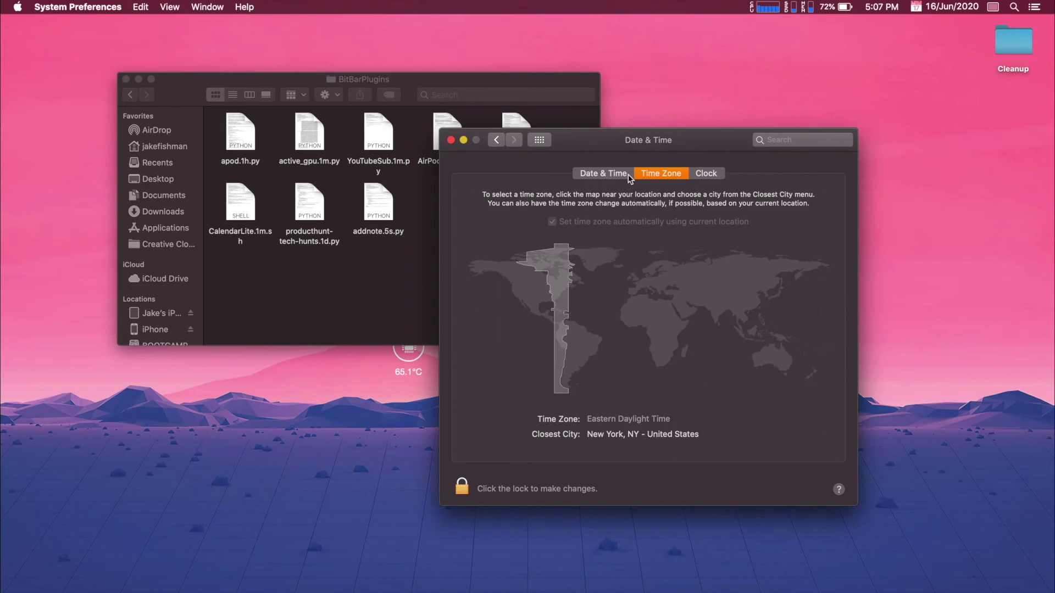
left_click(706, 173)
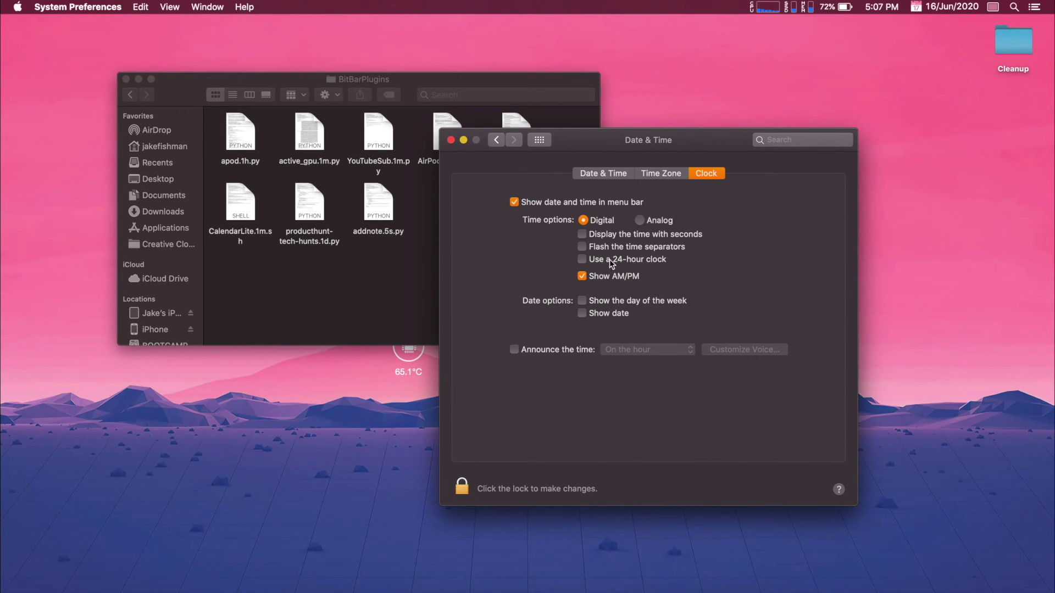
Try Show the day of the week and Show date, then turn both off and quit.
left_click(582, 301)
left_click(582, 313)
left_click(879, 7)
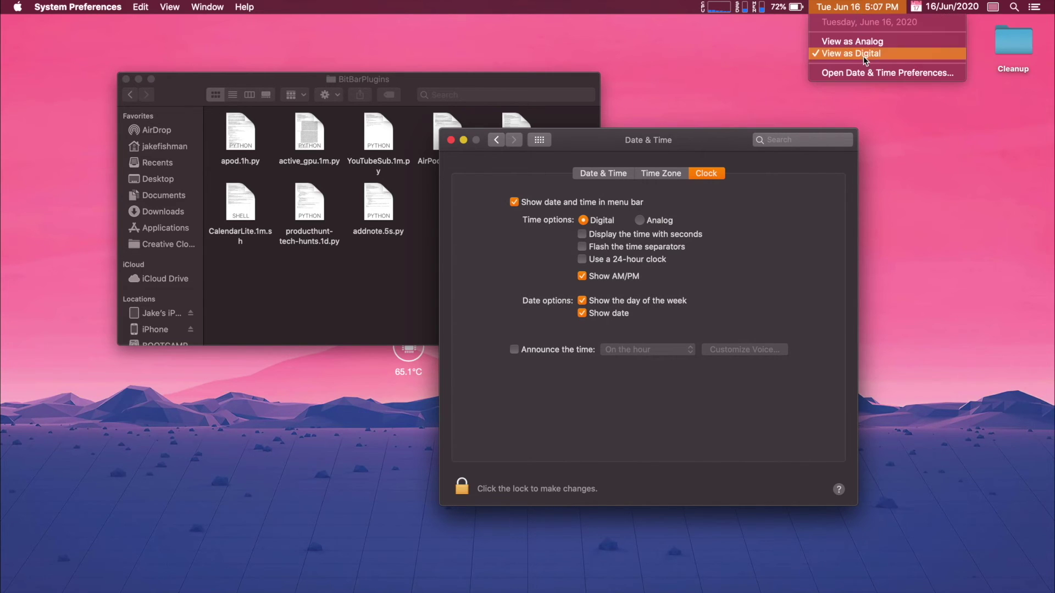
left_click(865, 6)
left_click(582, 313)
left_click(582, 301)
key("cmd+q")
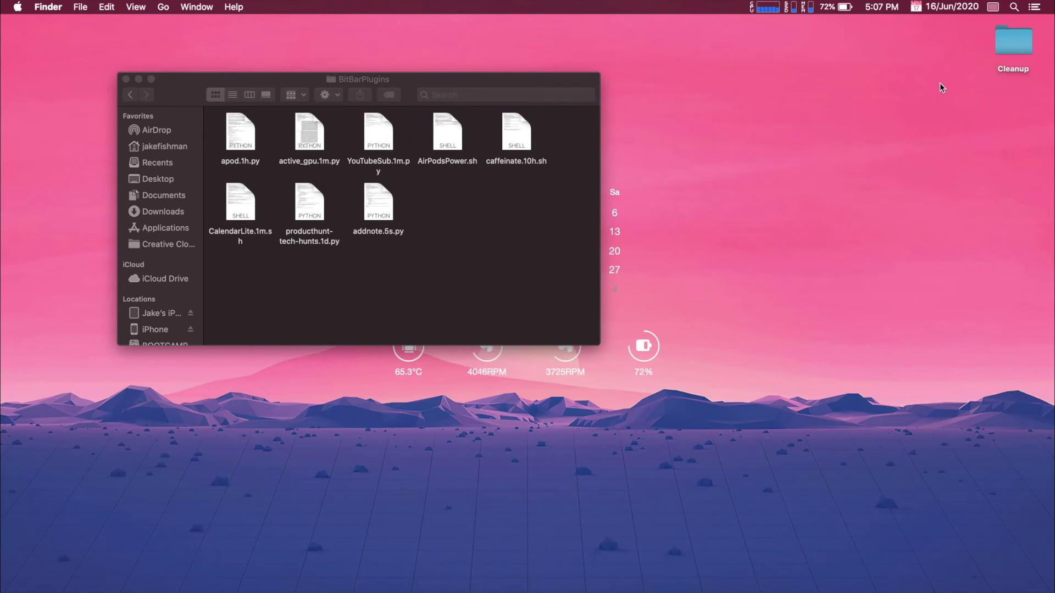
Show the June 2020 calendar under the 16/Jun/2020 item, look at Prev: May 2020, and close it.
left_click(931, 8)
left_click(932, 16)
left_click(940, 8)
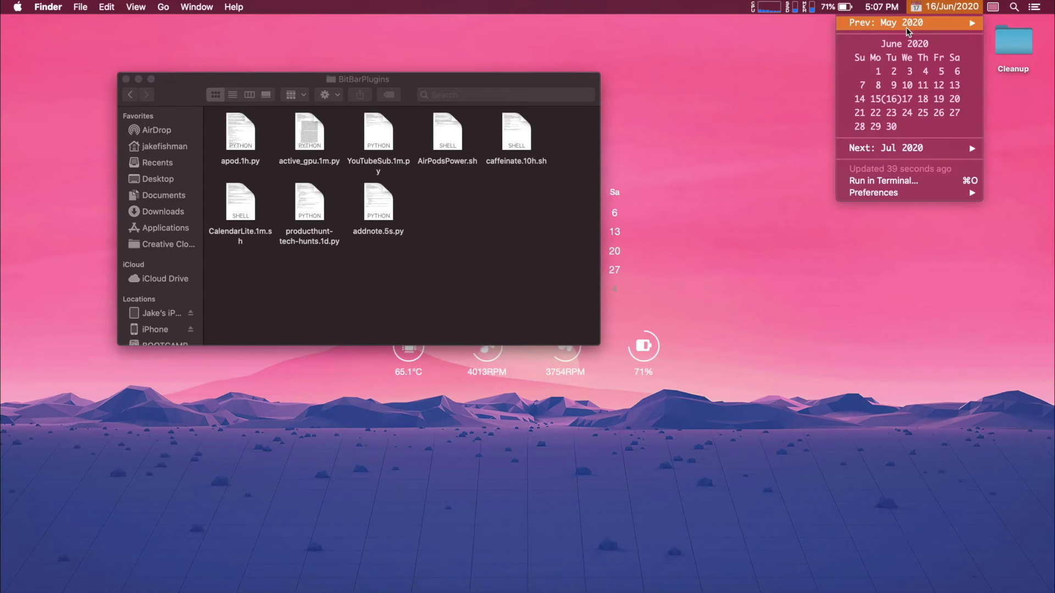
mouse_move(905, 24)
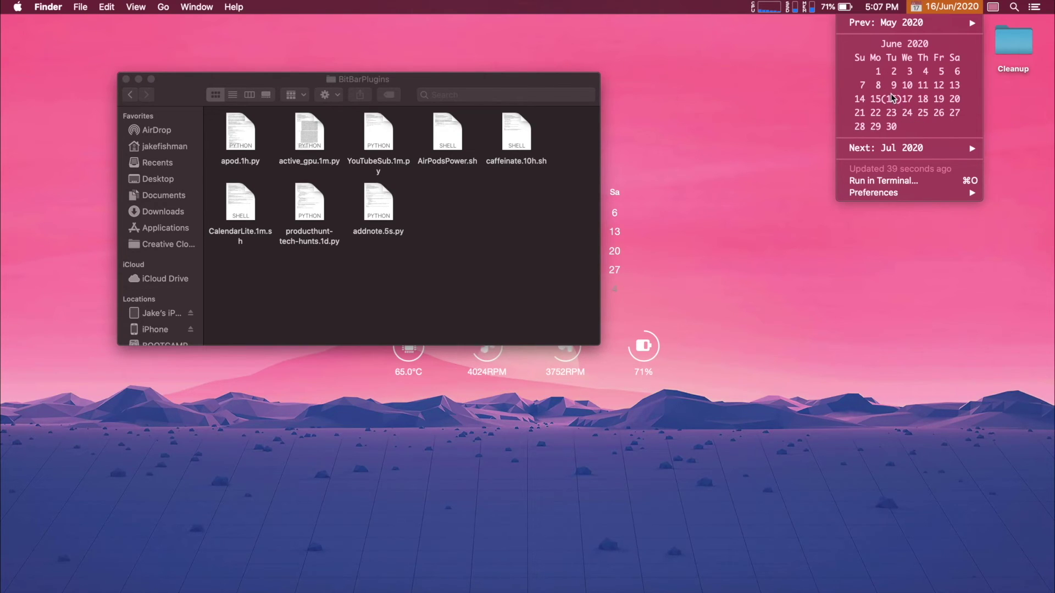
left_click(849, 111)
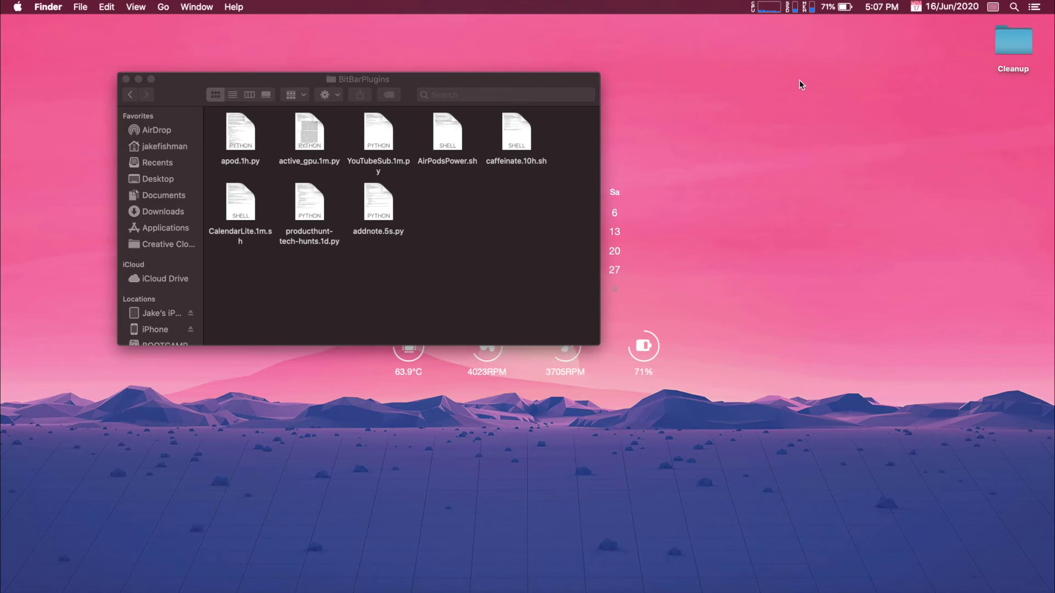
left_click(943, 7)
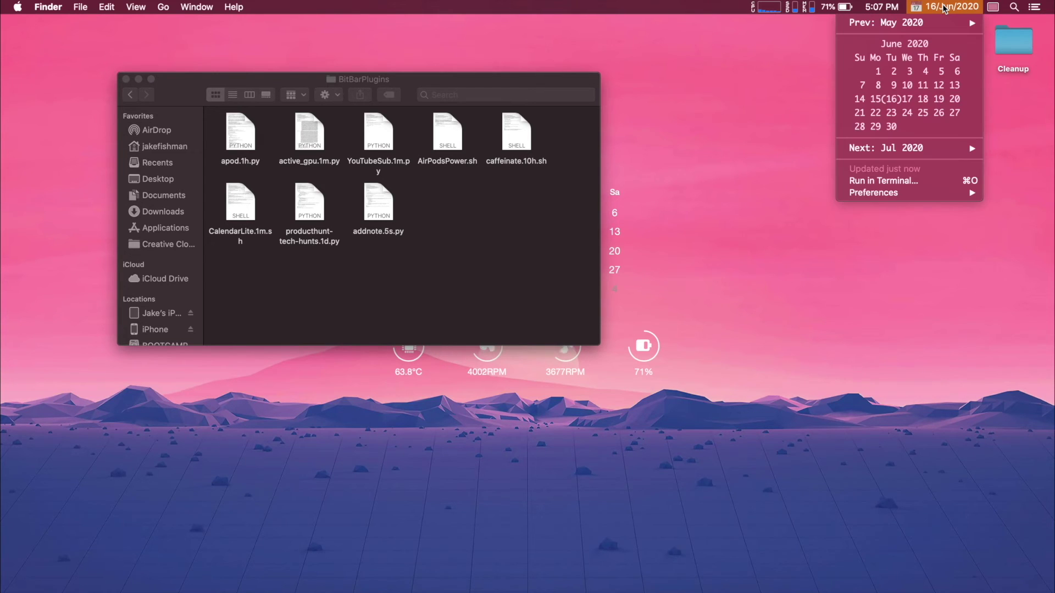
left_click(795, 75)
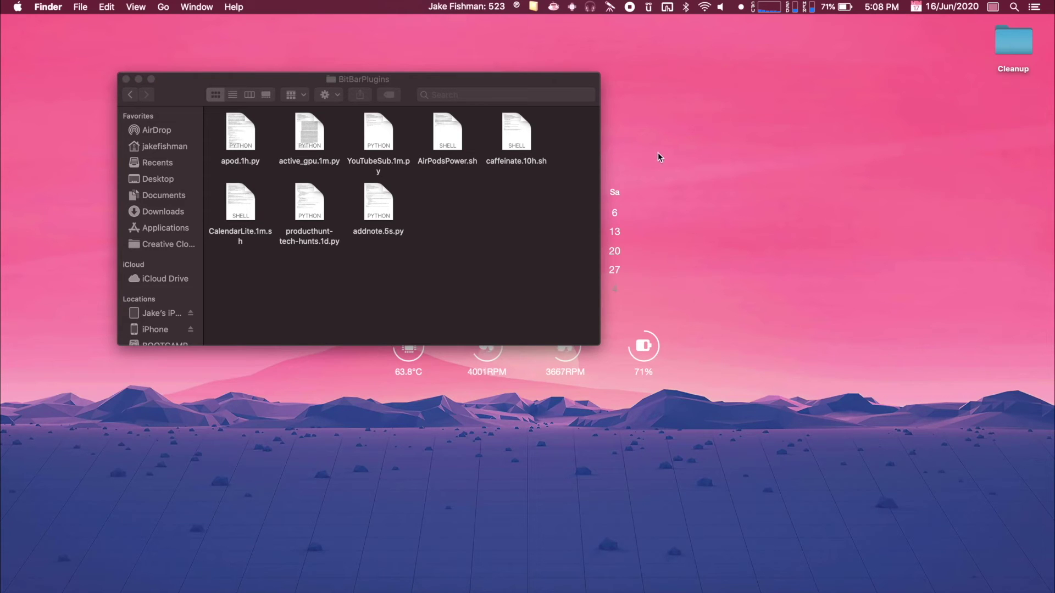
Move the BitBarPlugins Finder window up-left and enlarge it.
left_click_drag(406, 80, 338, 67)
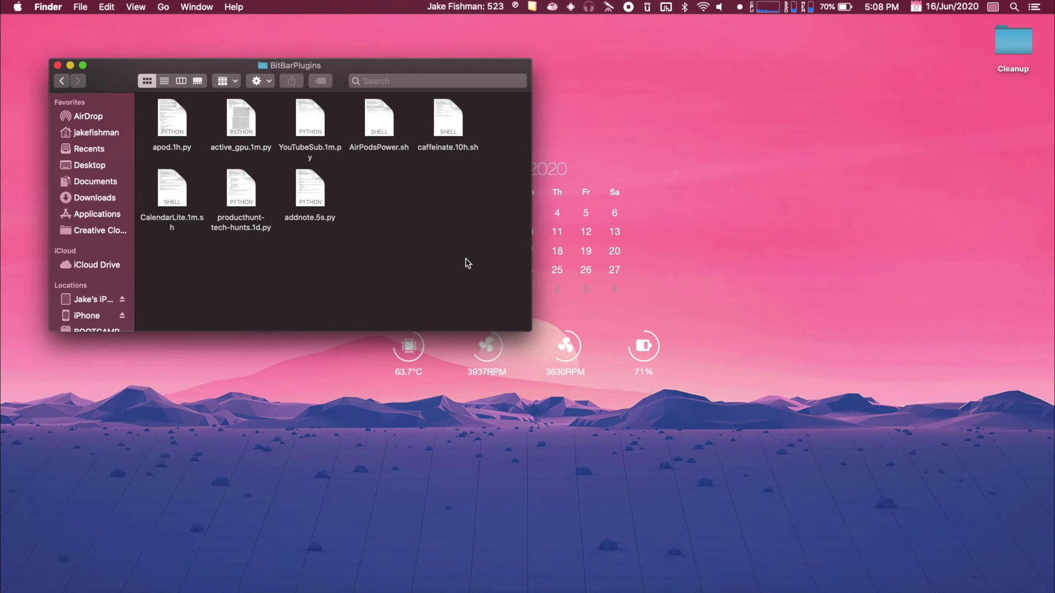
mouse_move(385, 67)
left_mouse_down()
mouse_move(464, 81)
mouse_move(410, 58)
mouse_move(398, 73)
left_mouse_up()
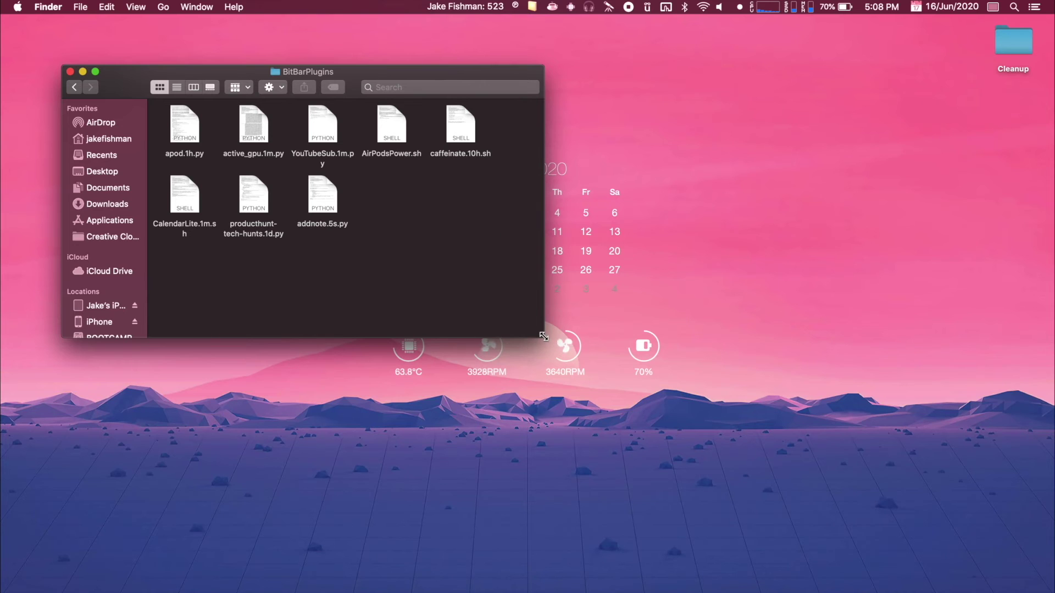
left_click_drag(544, 337, 663, 387)
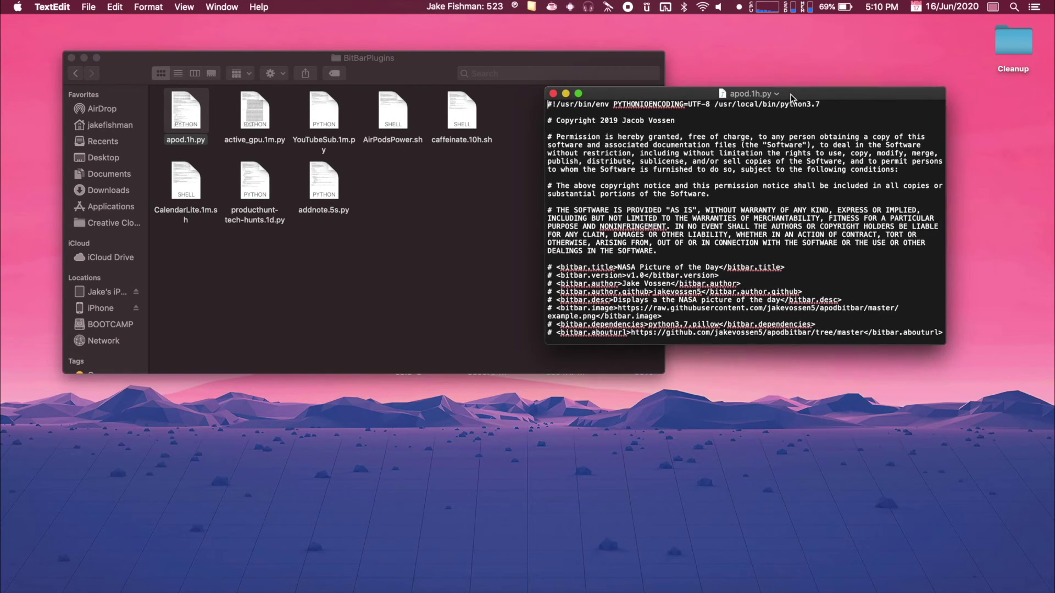
Reopen apod.1h.py from BitBarPlugins with Open With > TextEdit.
mouse_move(791, 98)
left_mouse_down()
mouse_move(769, 101)
mouse_move(803, 82)
left_mouse_up()
left_click(491, 190)
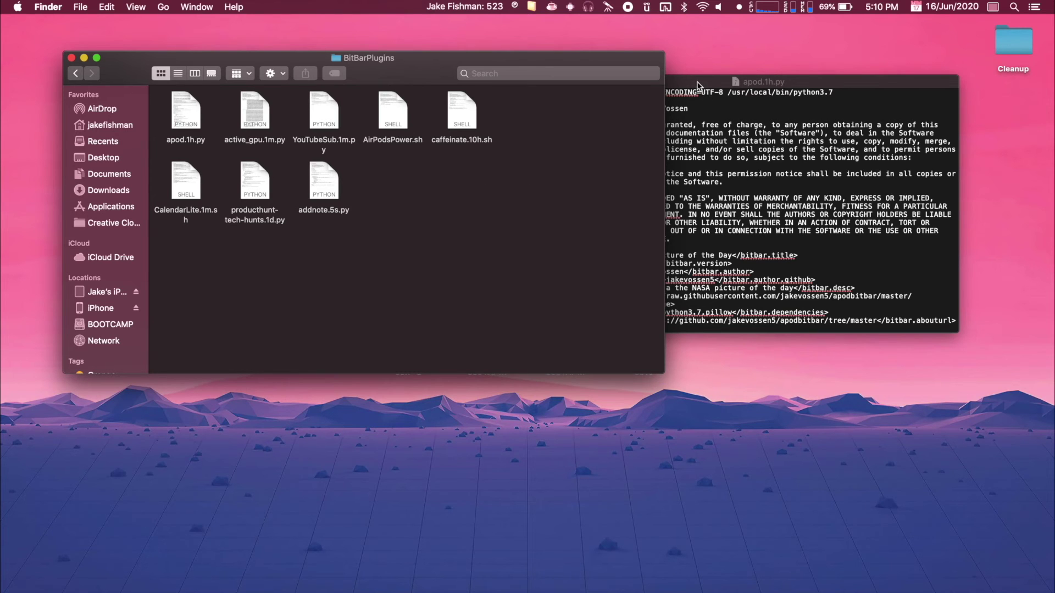
left_click_drag(697, 81, 665, 90)
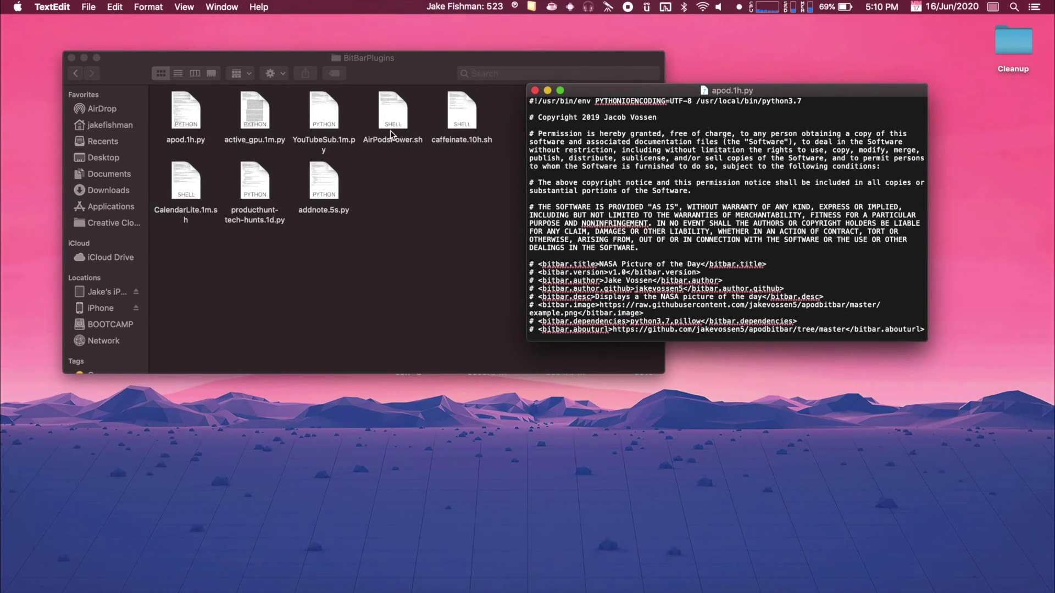
left_click(189, 221)
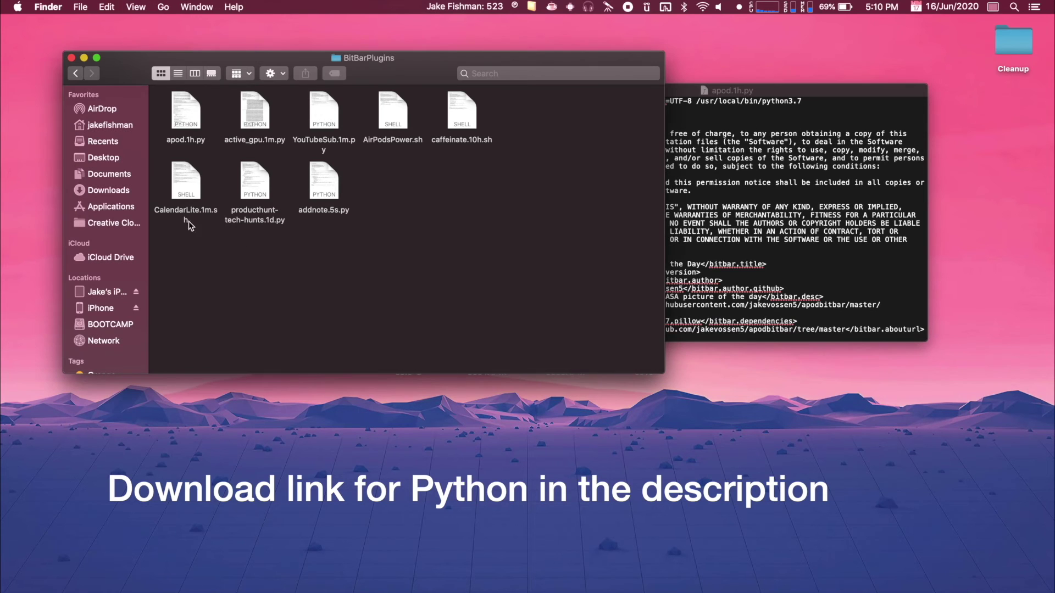
left_click(177, 184)
left_click(296, 198)
left_click(186, 122)
right_click(184, 121)
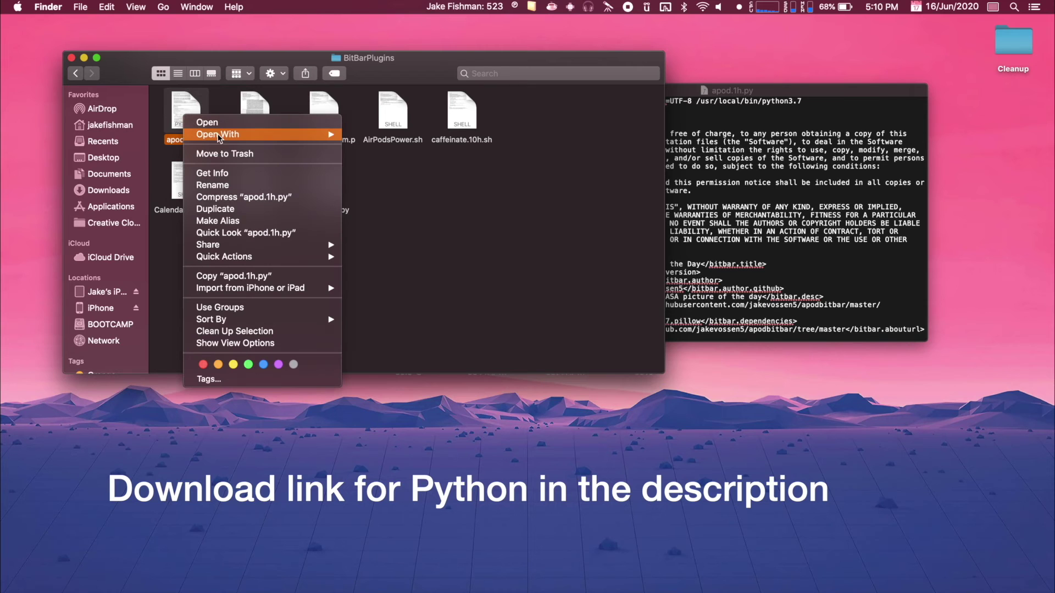
mouse_move(246, 136)
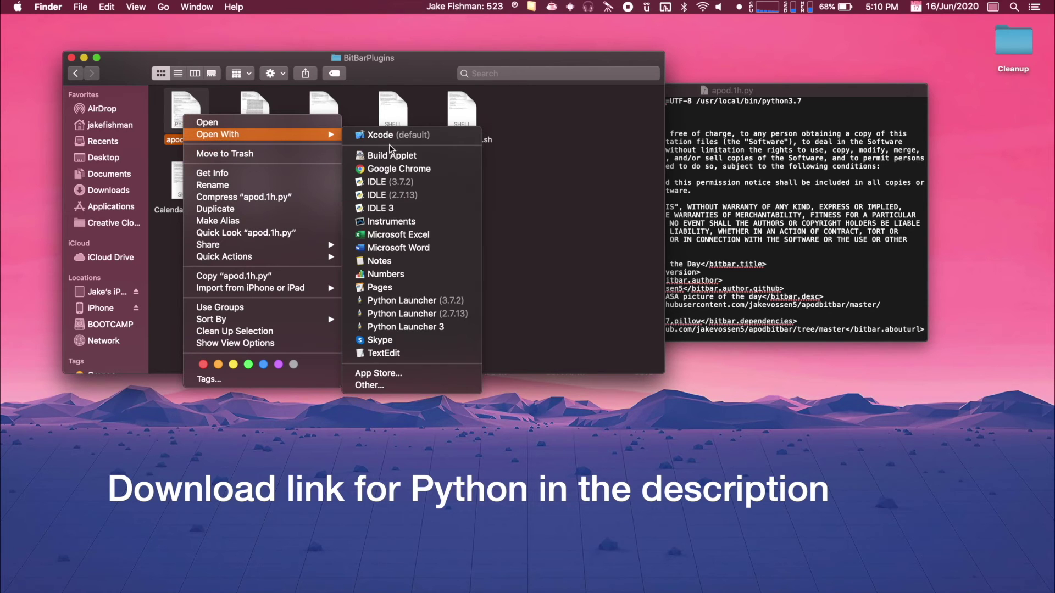
left_click(407, 352)
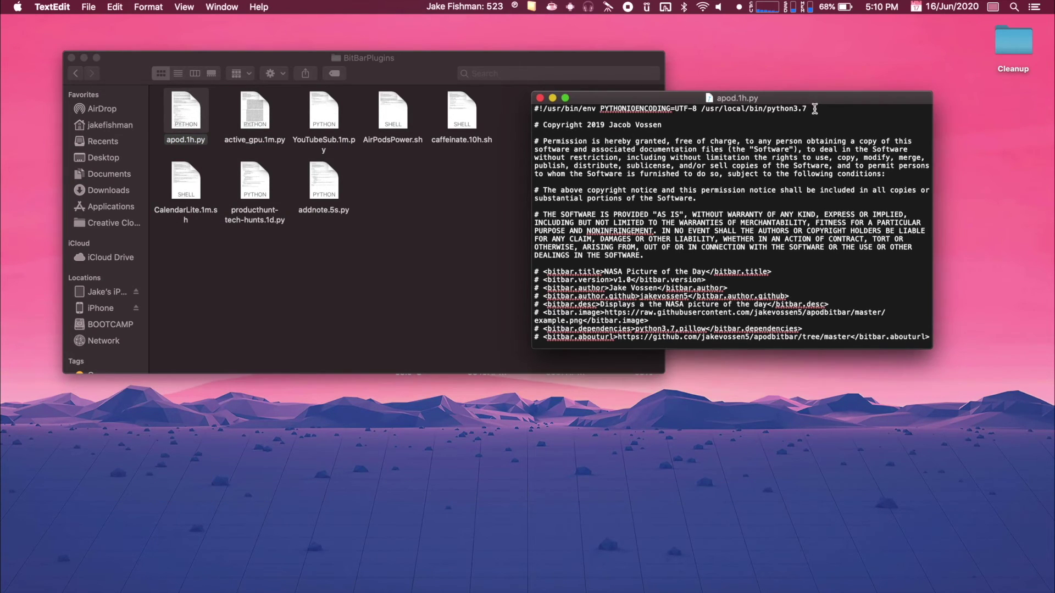
Correct the shebang interpreter line to python3.7.
left_click(807, 108)
key("BackSpace")
key("BackSpace")
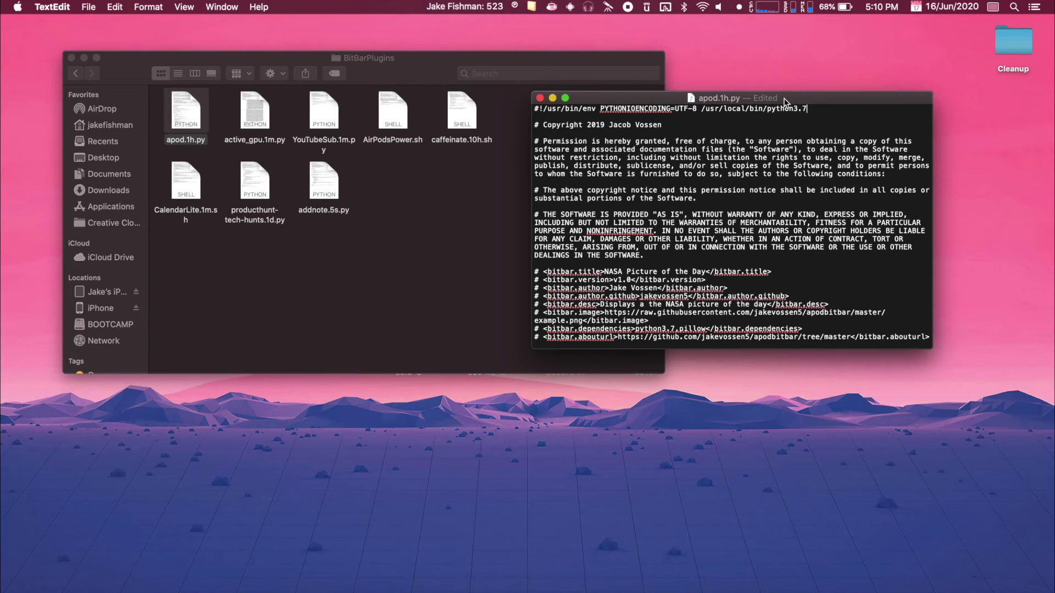
left_click_drag(783, 98, 766, 97)
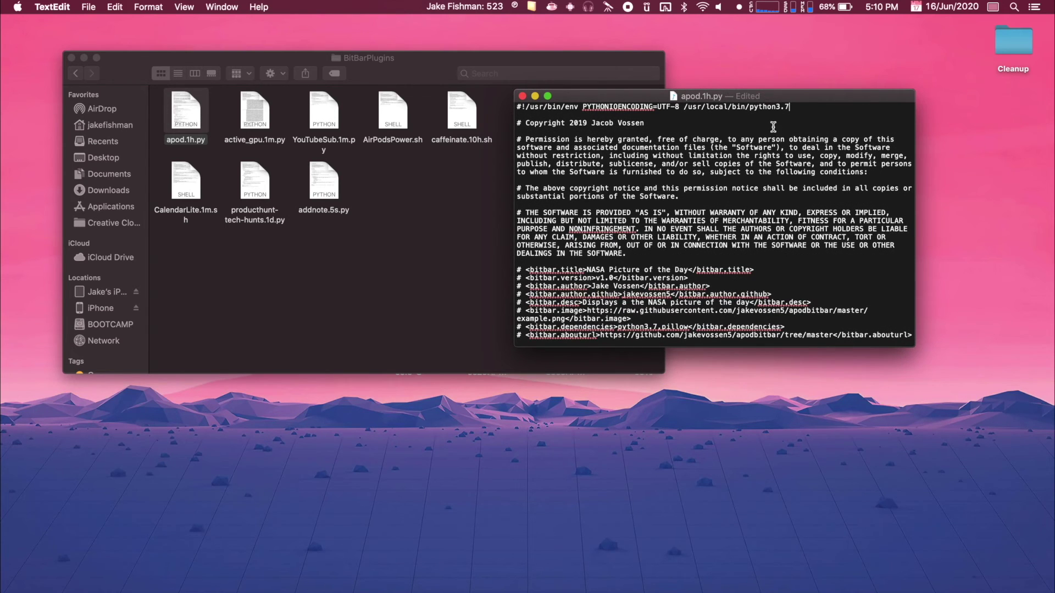
Retype python3.7 in the bitbar.dependencies line so it reads python3.7,pillow.
scroll(770, 163, "down", 10)
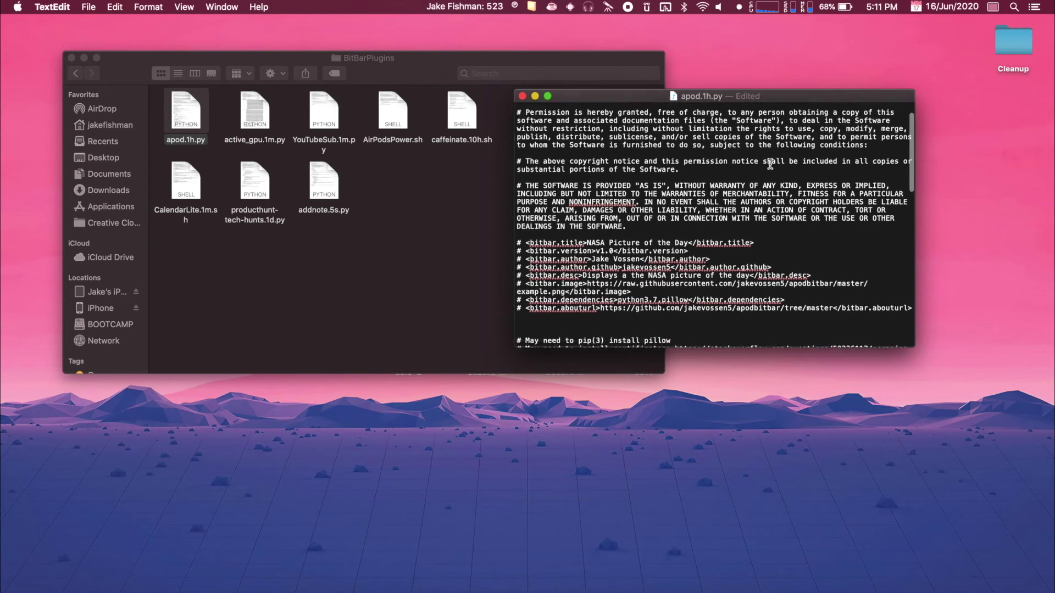
scroll(770, 164, "down", 2)
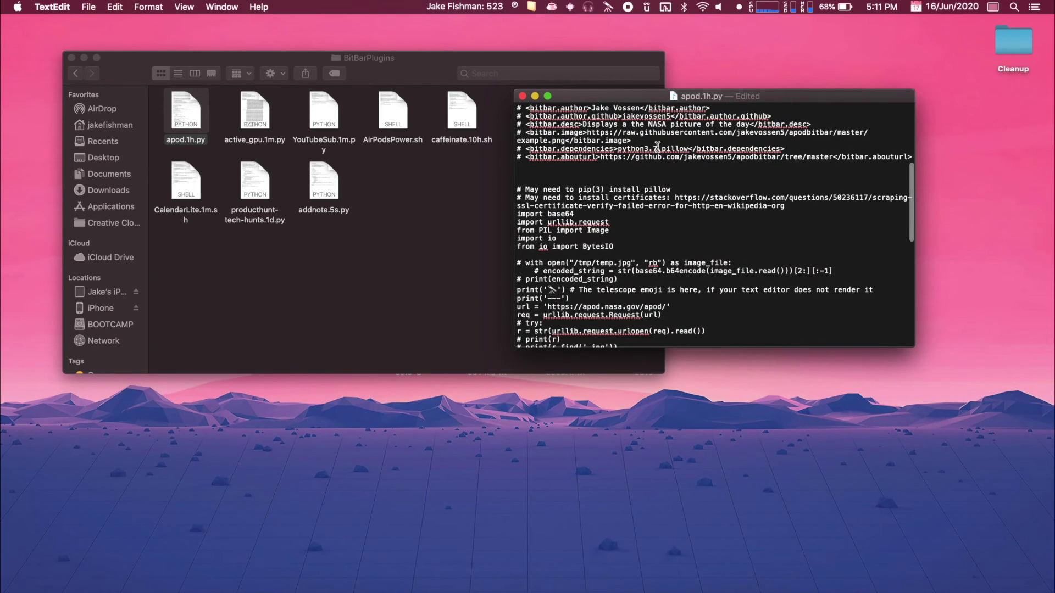
left_click(656, 148)
key("BackSpace")
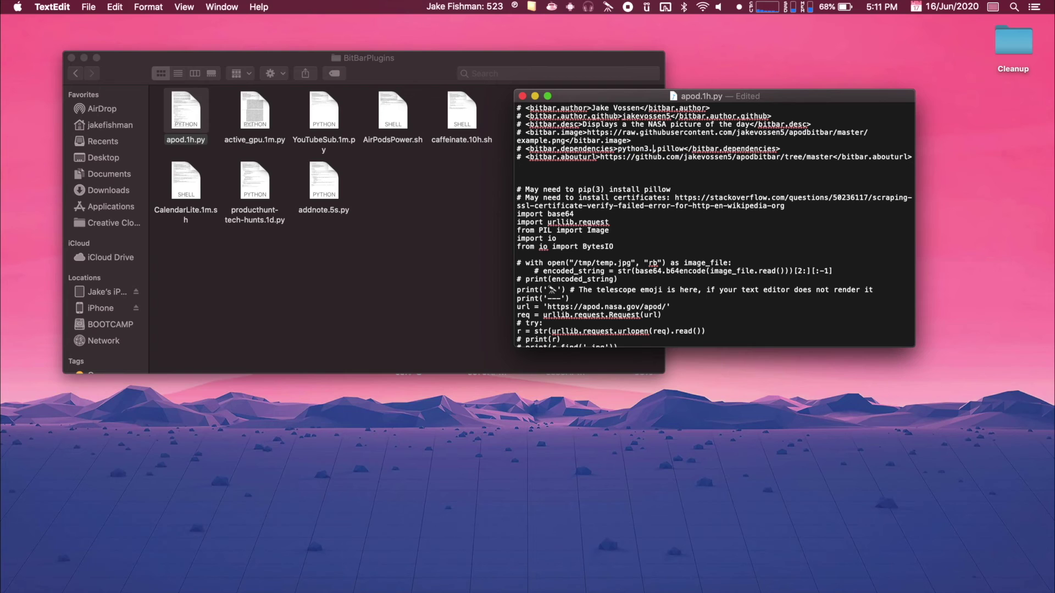
key("BackSpace")
type(".7")
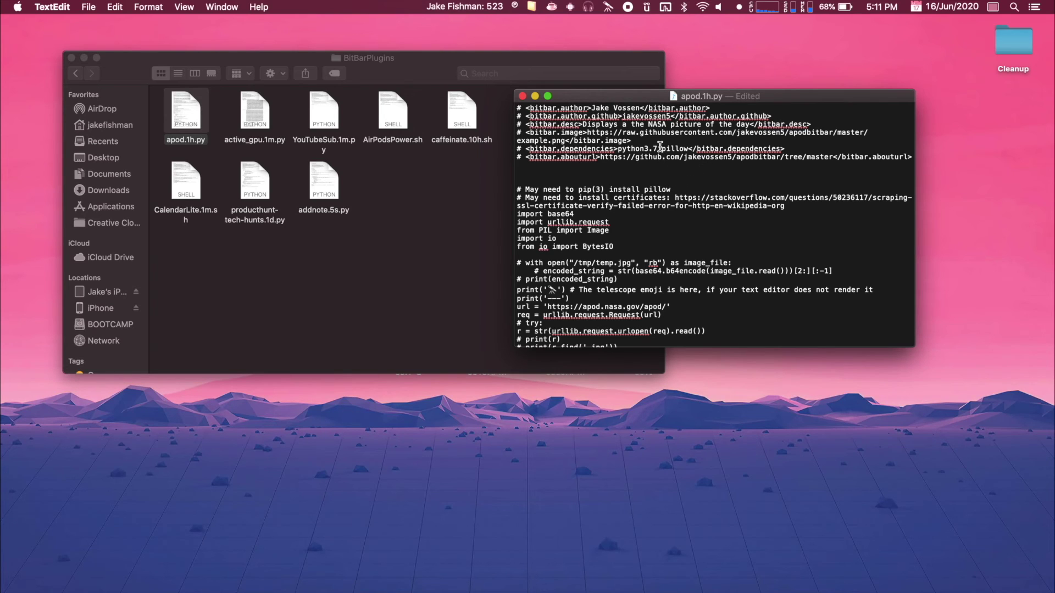
left_click_drag(662, 148, 687, 147)
left_click(687, 149)
Launch Terminal through Spotlight and move its window aside.
key("super+space")
type("terminal")
key("Return")
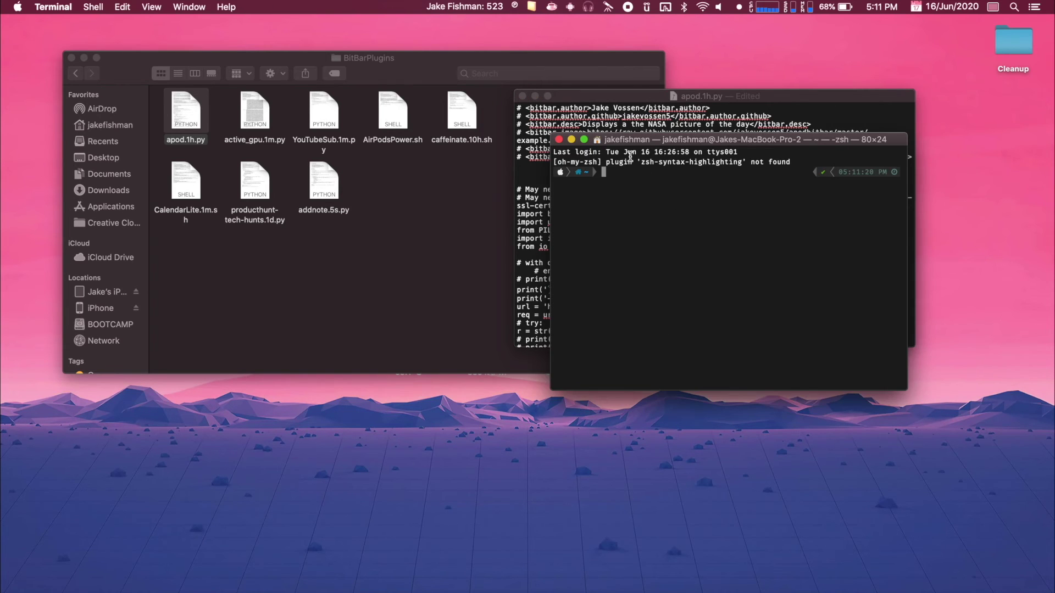
left_click_drag(647, 139, 191, 201)
Run python3.7 -m pip install pillow, which reports pillow 7.1.2 already installed.
type("pyth")
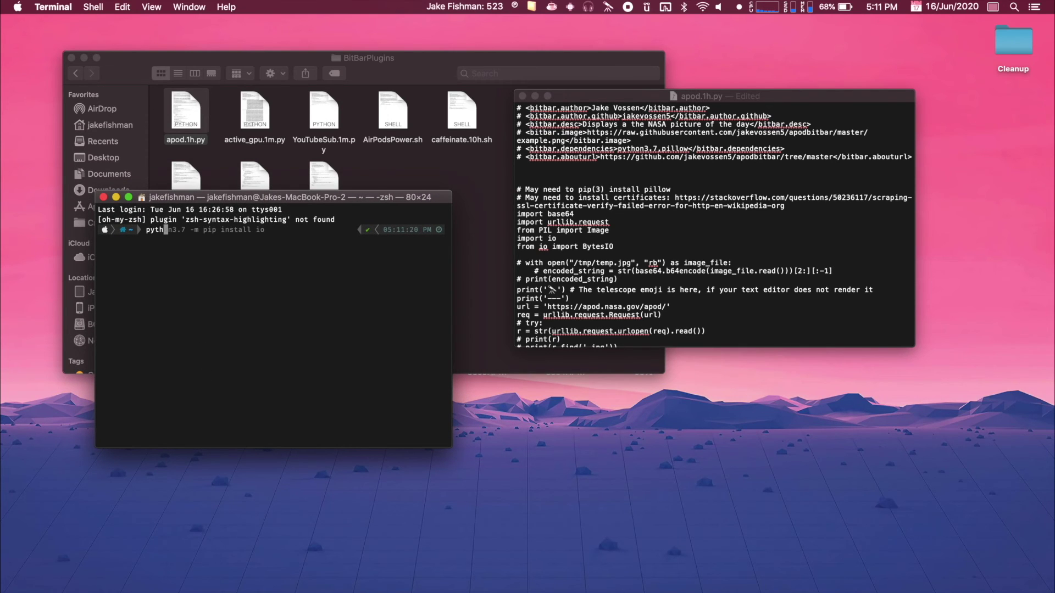
key("Right")
key("BackSpace")
key("BackSpace")
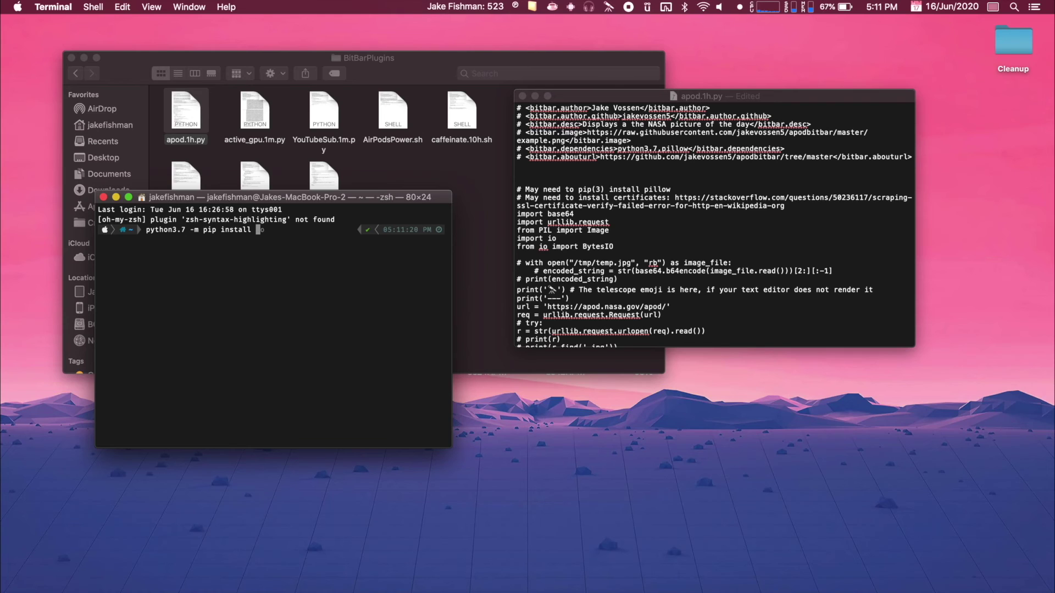
type("pillow")
key("Return")
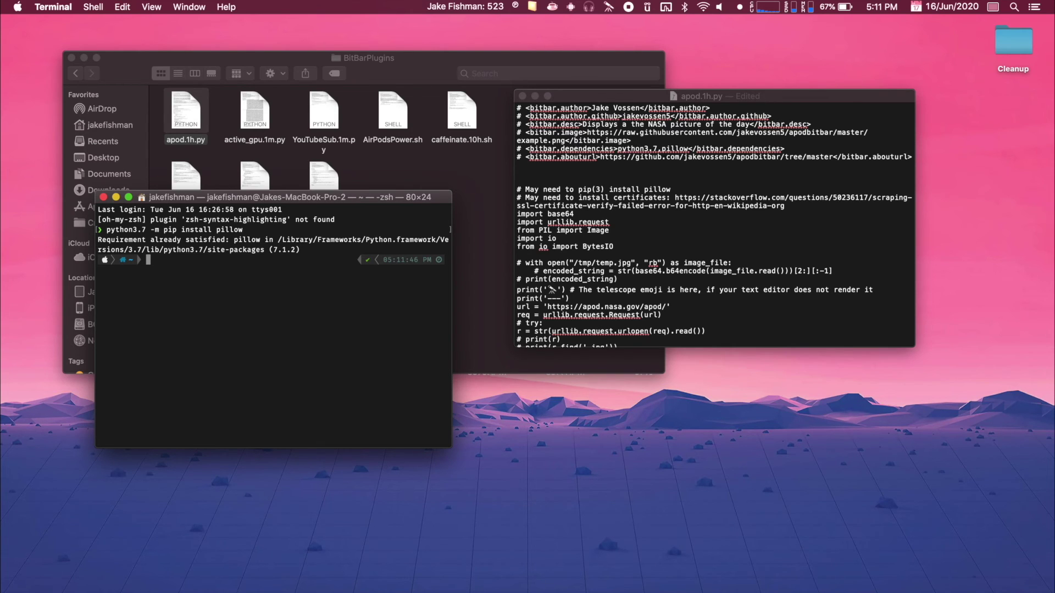
Close Terminal, then save apod.1h.py in TextEdit and close its window.
left_click(104, 197)
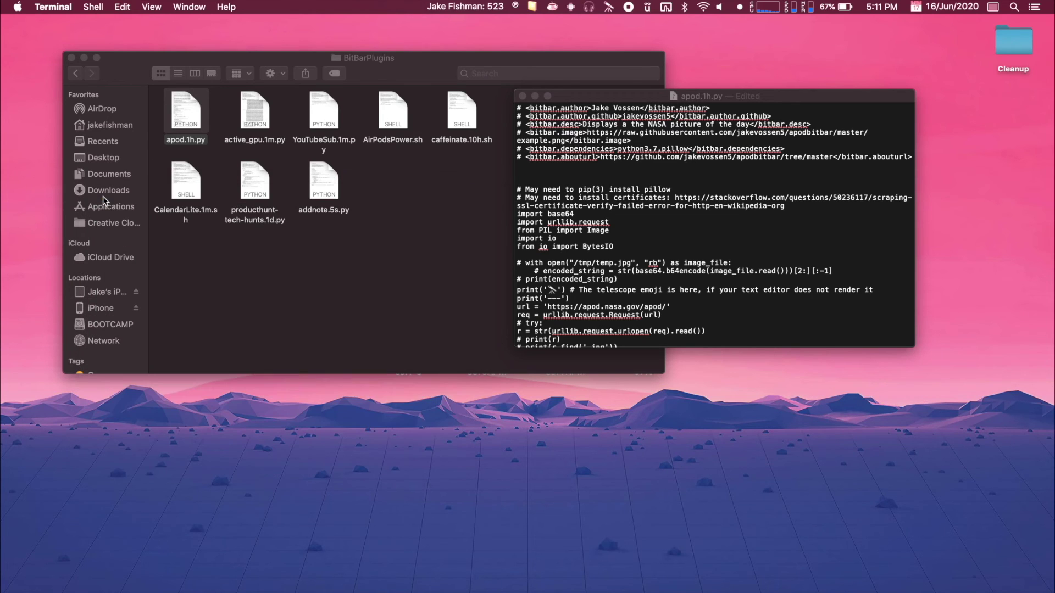
left_click(604, 102)
left_click_drag(605, 102, 668, 110)
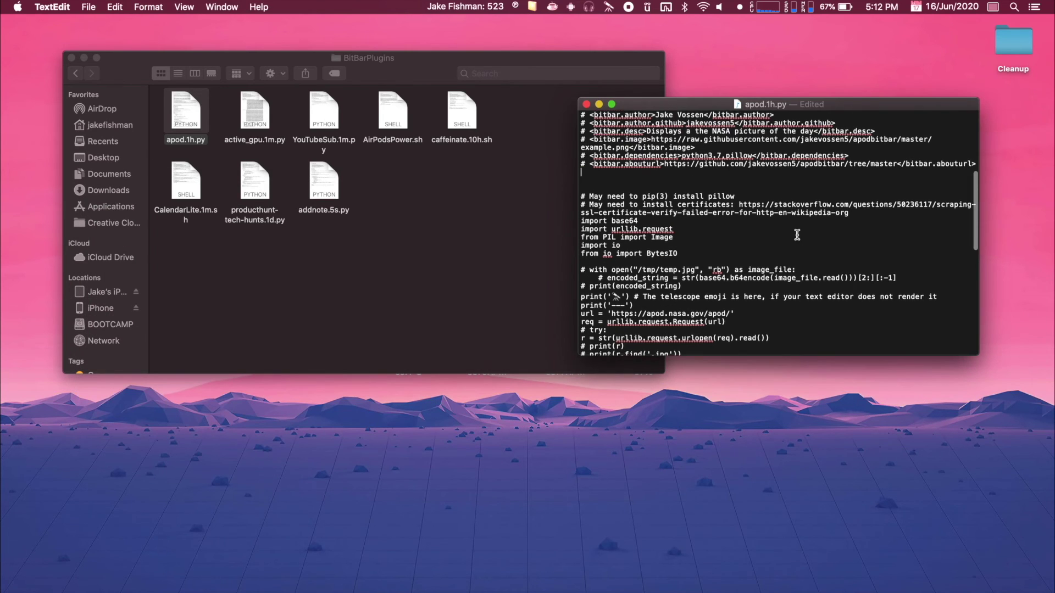
scroll(796, 234, "down", 5)
scroll(797, 235, "down", 10)
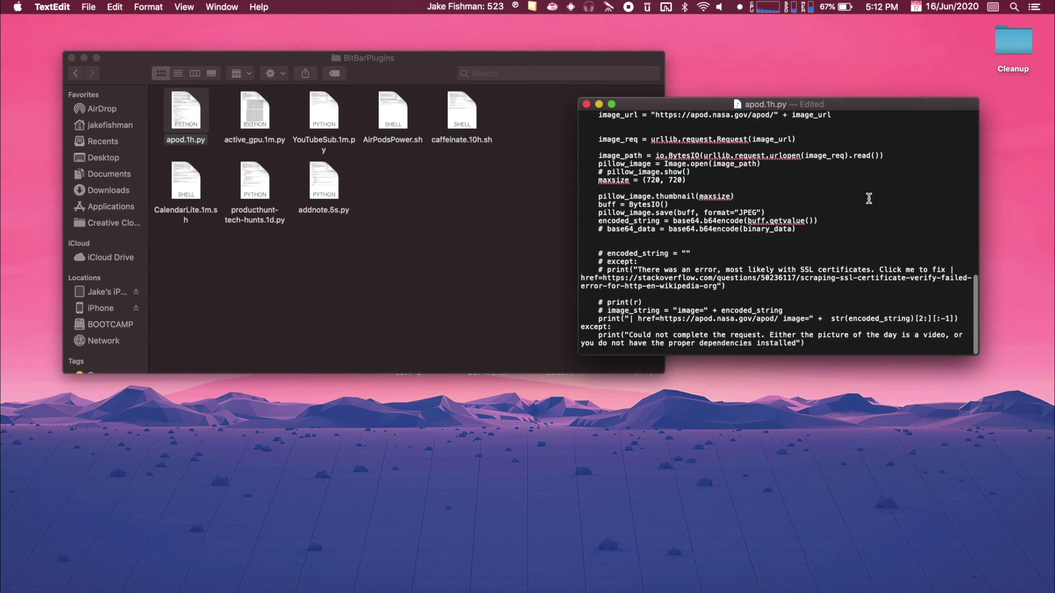
scroll(869, 198, "up", 15)
scroll(869, 197, "up", 3)
scroll(797, 247, "down", 5)
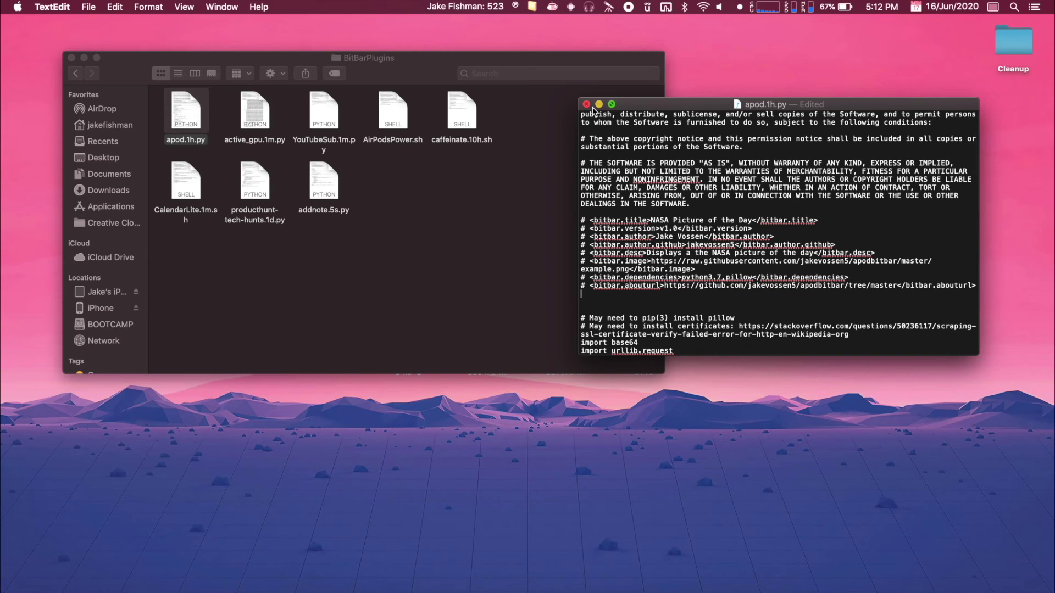
key("super+s")
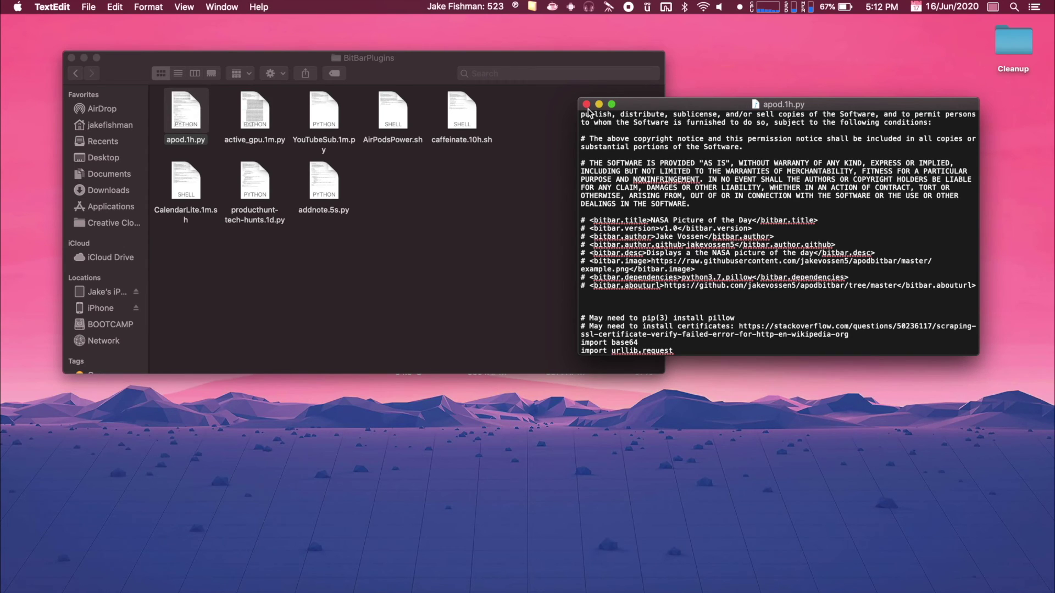
left_click(586, 104)
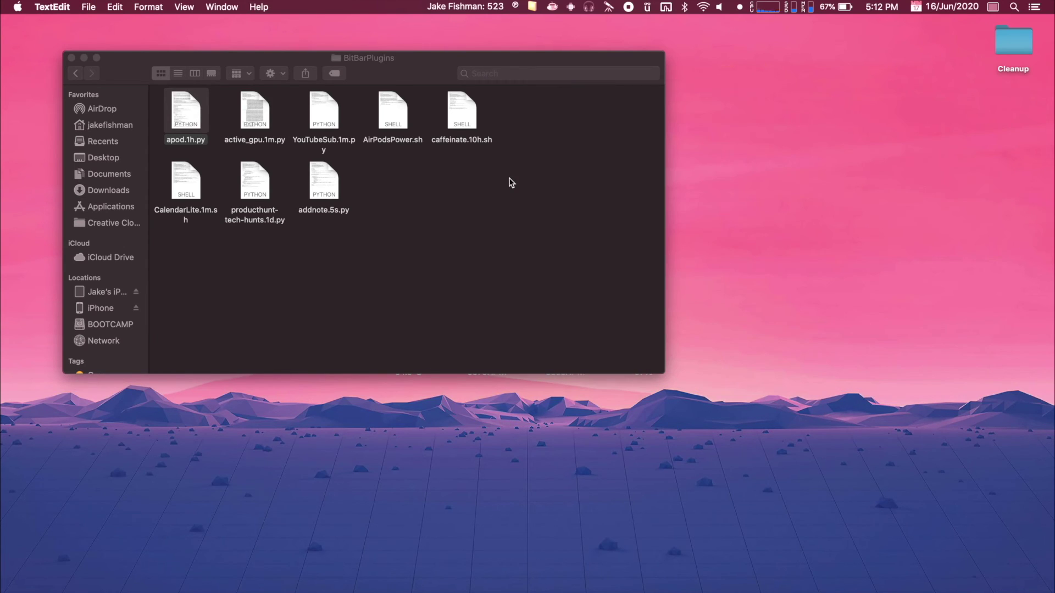
Check the APOD menu-bar dropdown, which still reports a failed request.
left_click(608, 7)
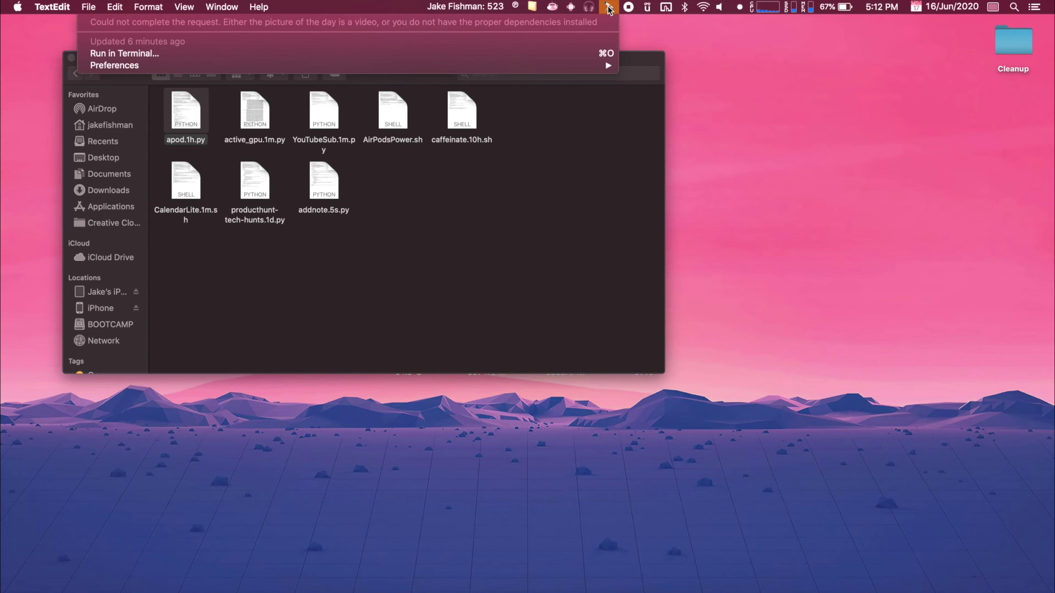
left_click(608, 7)
left_click(608, 7)
left_click(608, 7)
left_click(608, 7)
left_click(608, 7)
Open CalendarLite.1m.sh in TextEdit via Open With, then quit TextEdit.
left_click(572, 177)
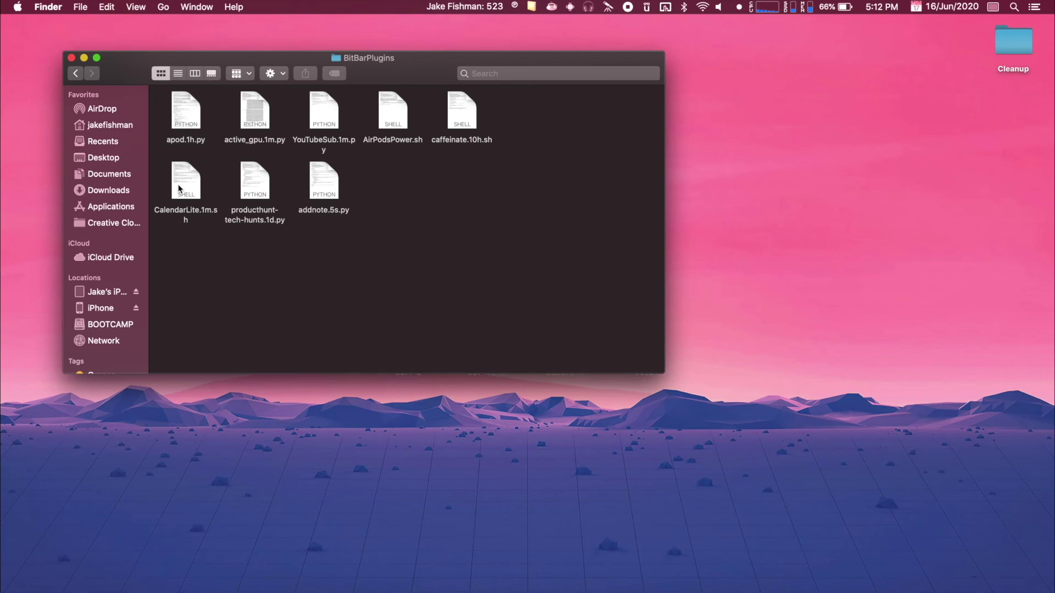
left_click(184, 192)
right_click(184, 193)
mouse_move(254, 207)
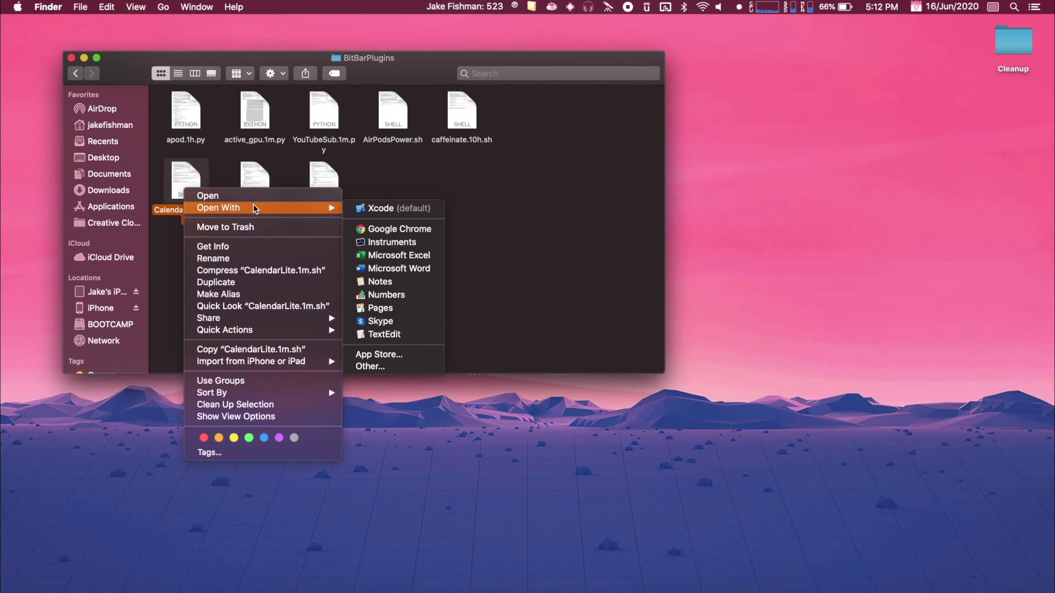
left_click(393, 335)
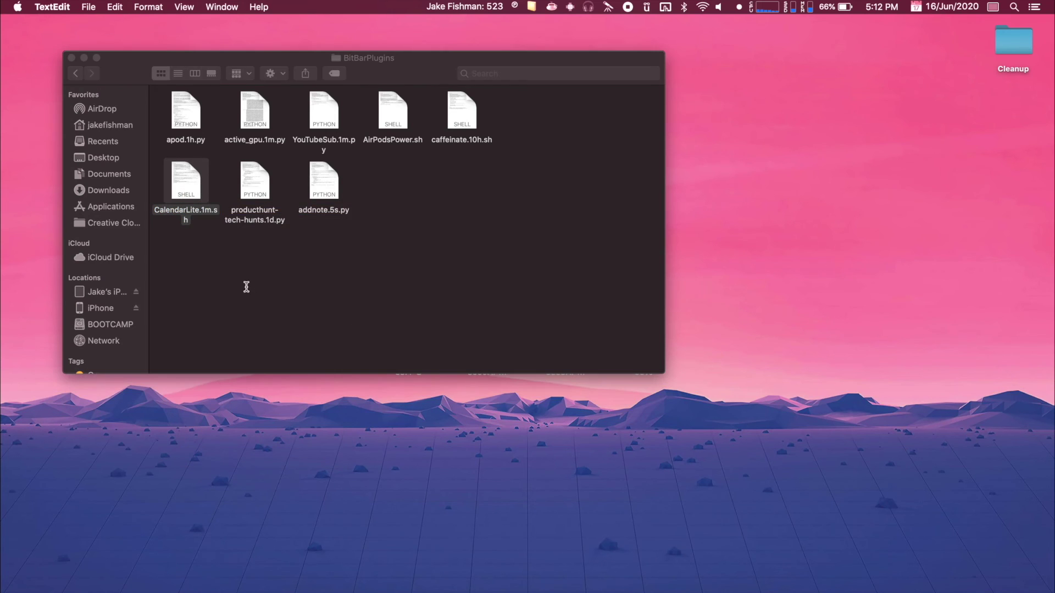
left_click_drag(237, 53, 655, 99)
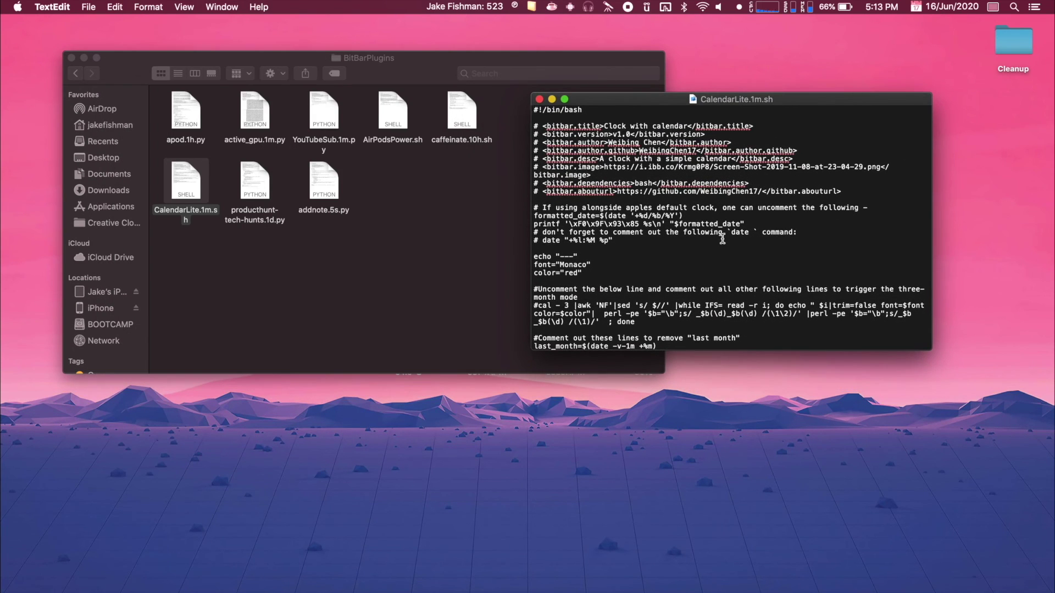
scroll(732, 220, "up", 1)
key("super+q")
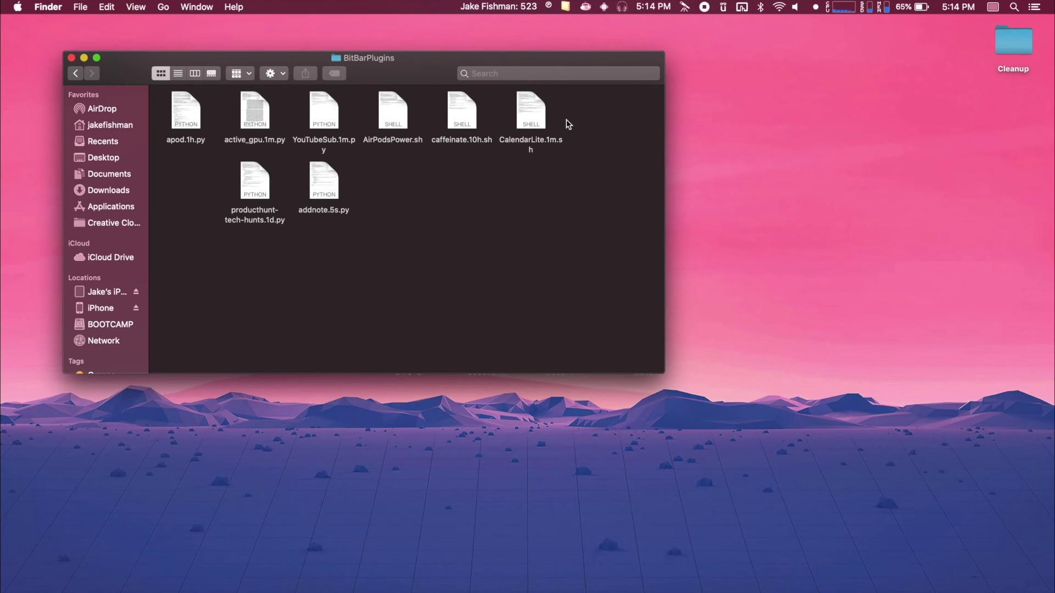
View the calendar plugin's month view, then right-click CalendarLite.1m.sh for Open With choices.
left_click(648, 8)
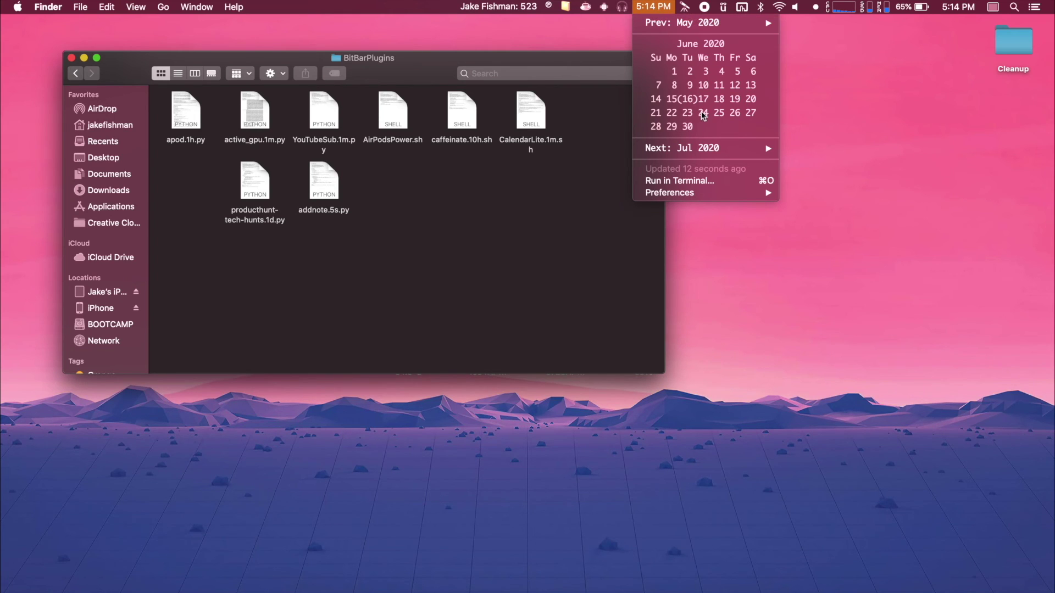
left_click(556, 199)
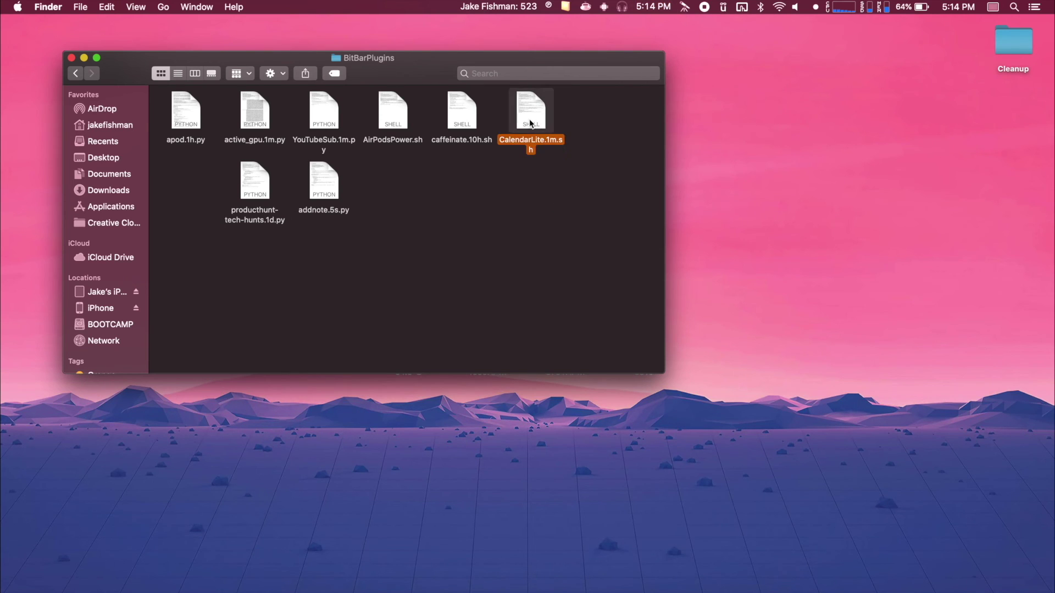
right_click(529, 118)
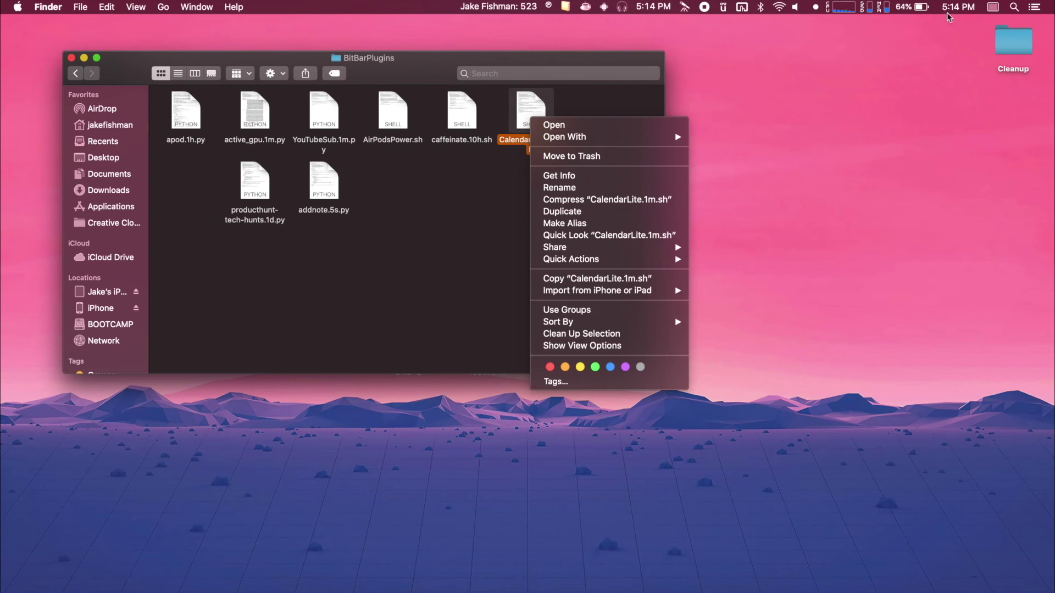
Open CalendarLite.1m.sh in TextEdit and move its window right of the file list.
mouse_move(568, 144)
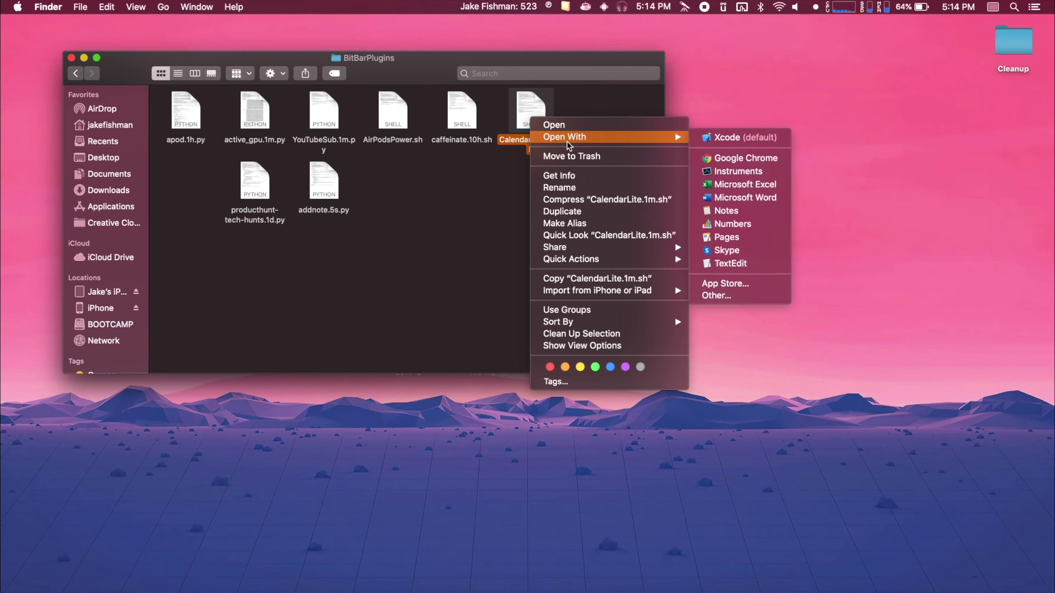
left_click(744, 263)
left_click_drag(232, 46, 731, 113)
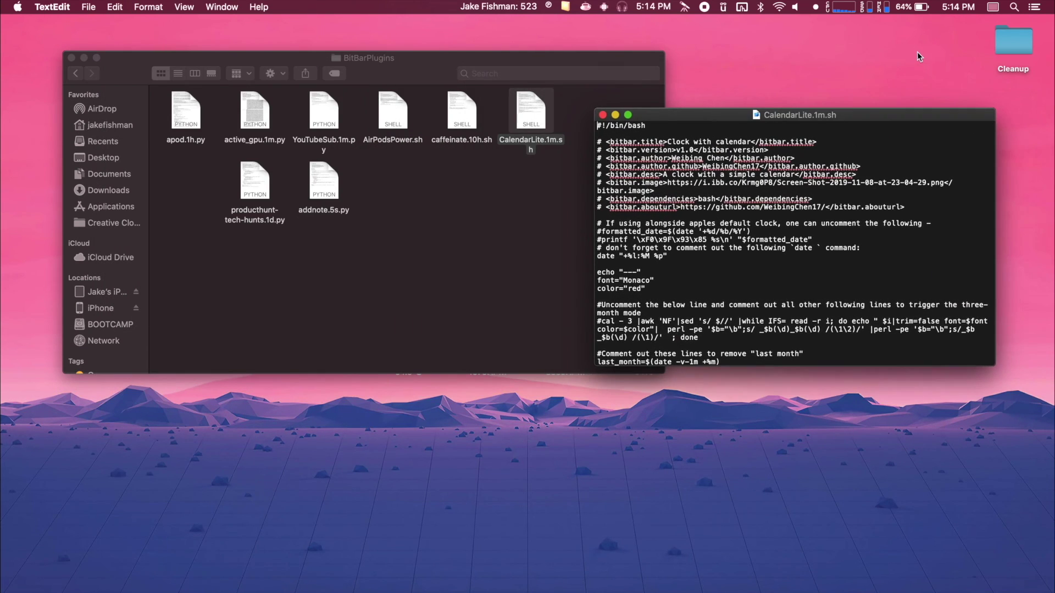
Remove the # from the formatted_date and printf lines and save the script.
left_click(601, 231)
key("BackSpace")
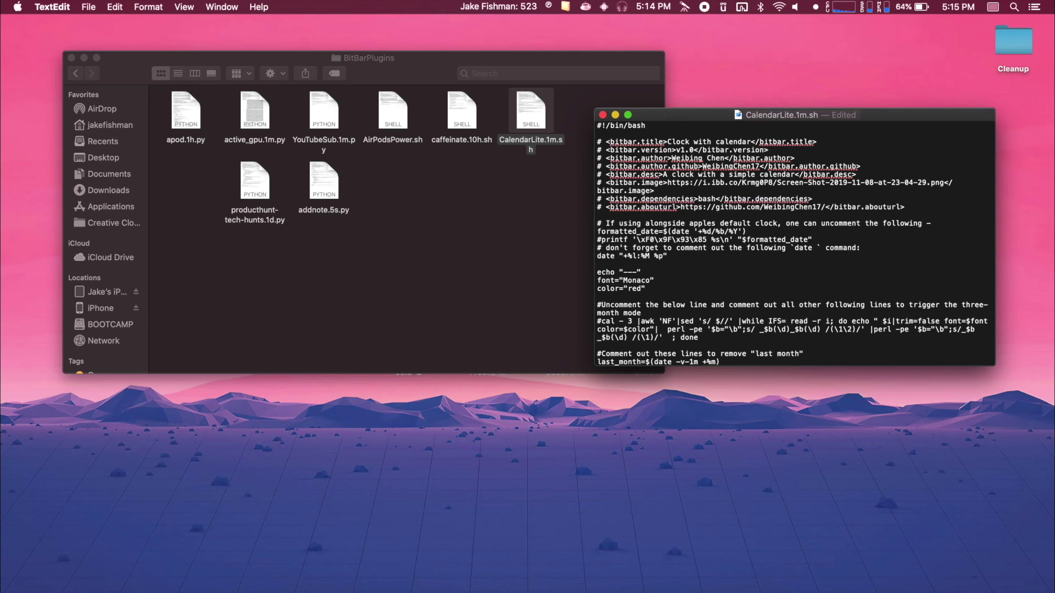
left_click(602, 240)
key("BackSpace")
key("super+s")
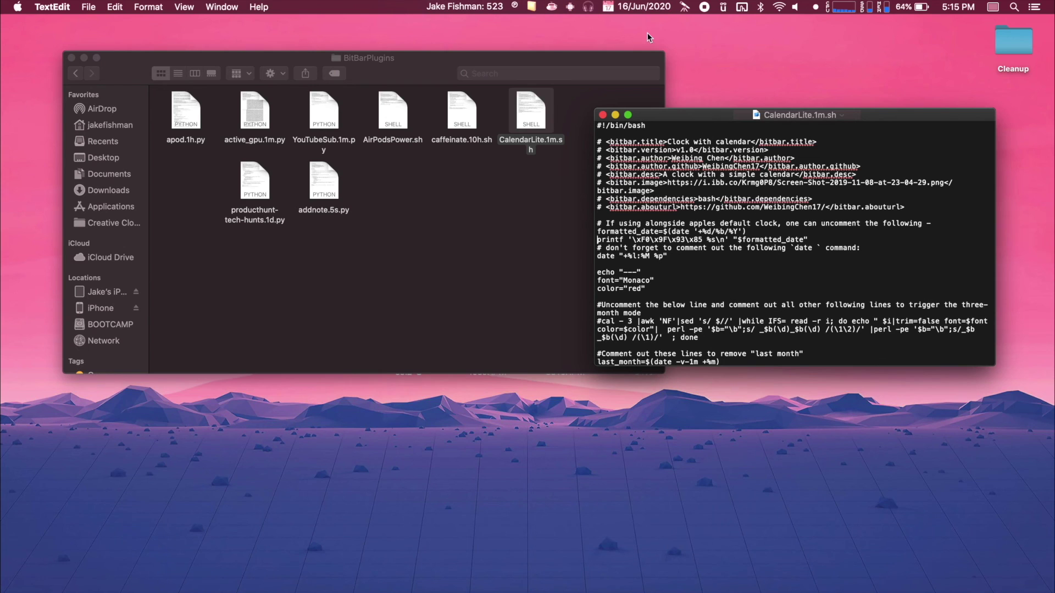
Verify the menu-bar date now reads 16/Jun/2020 and its month view opens.
left_click(639, 7)
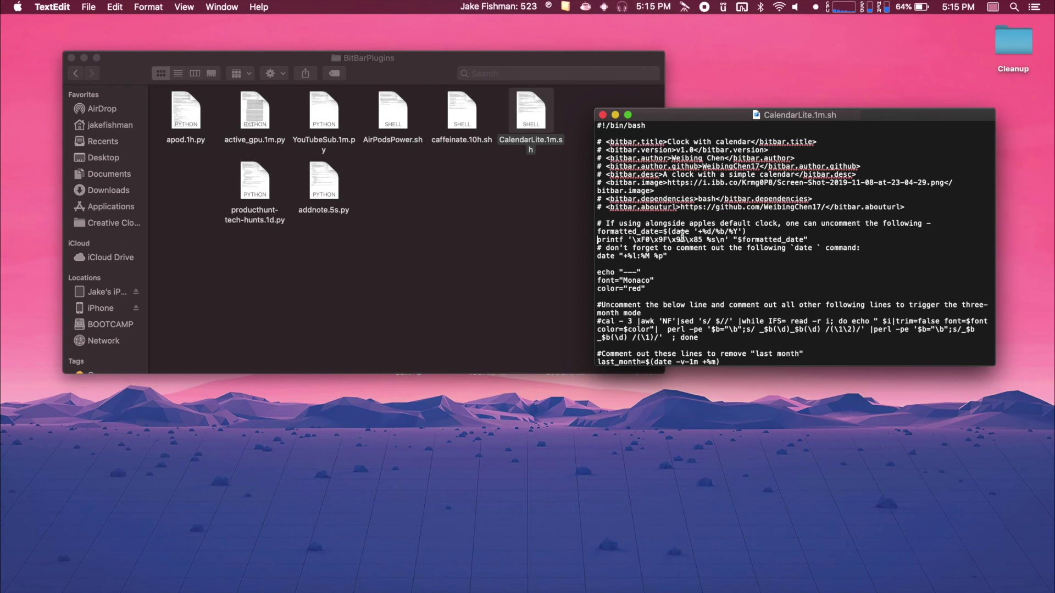
left_click(654, 7)
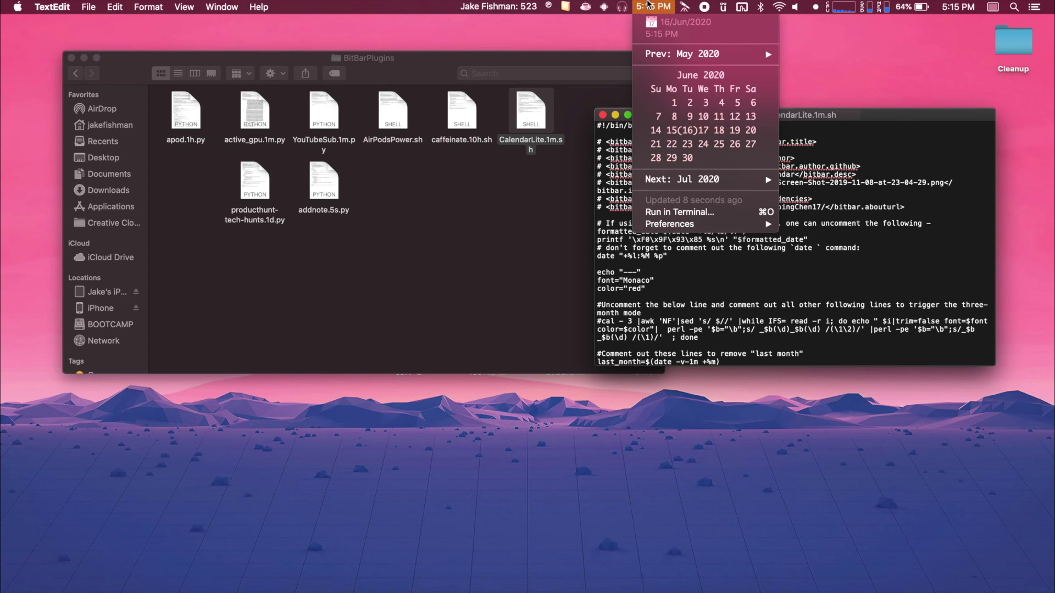
left_click(652, 8)
left_click(642, 11)
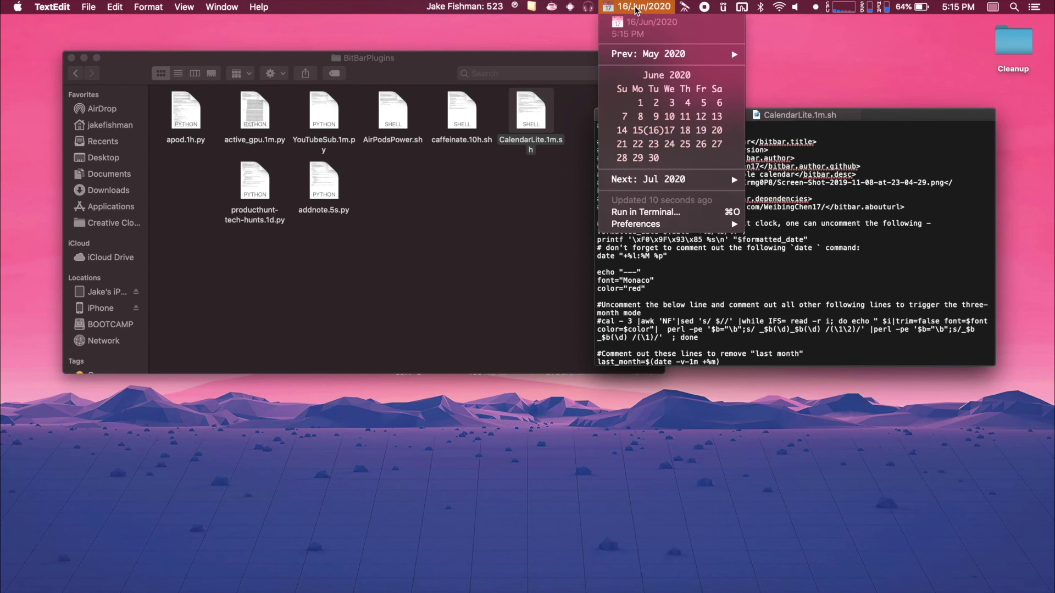
left_click(641, 10)
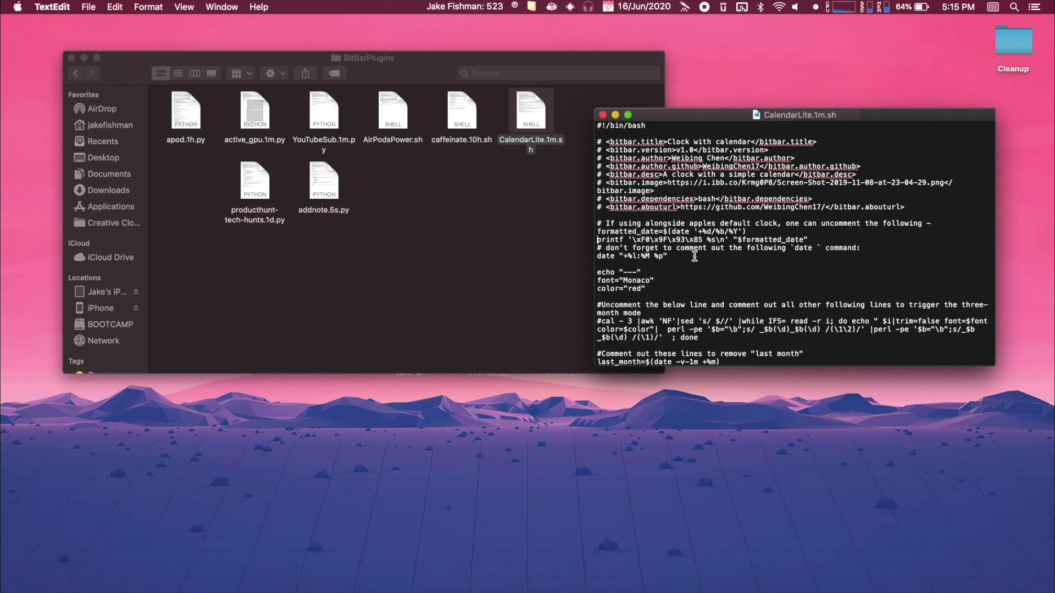
left_click(596, 256)
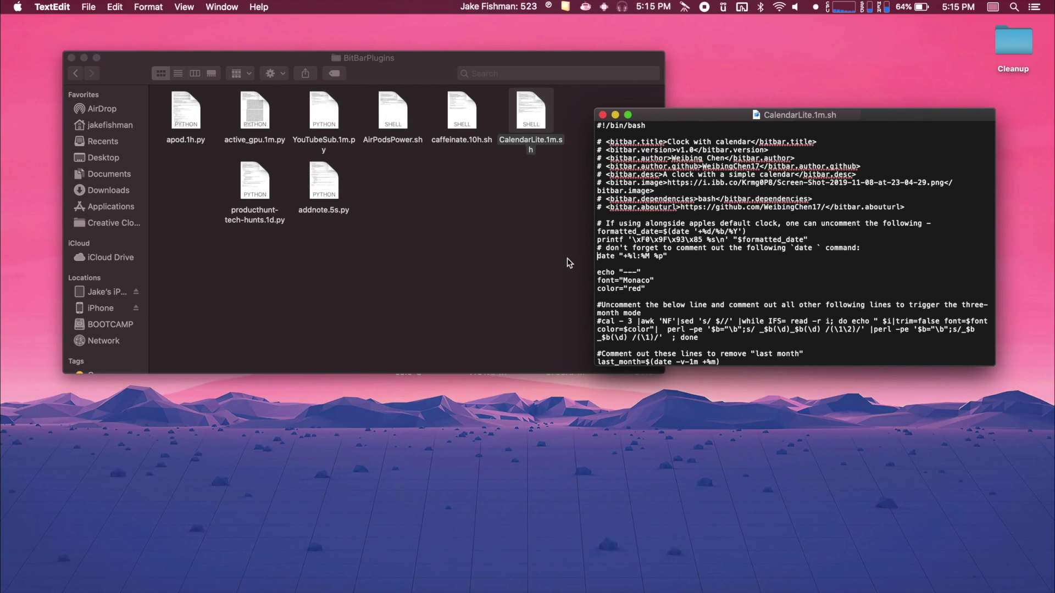
Comment out the date command line with #, save, and refresh all BitBar plugins.
type("#")
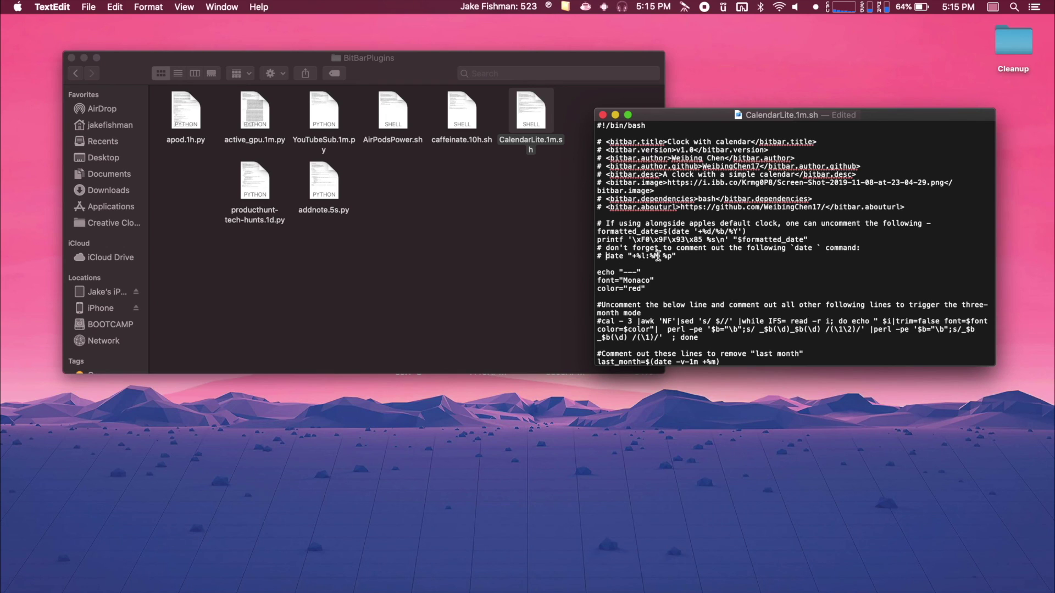
key("super+s")
left_click(638, 7)
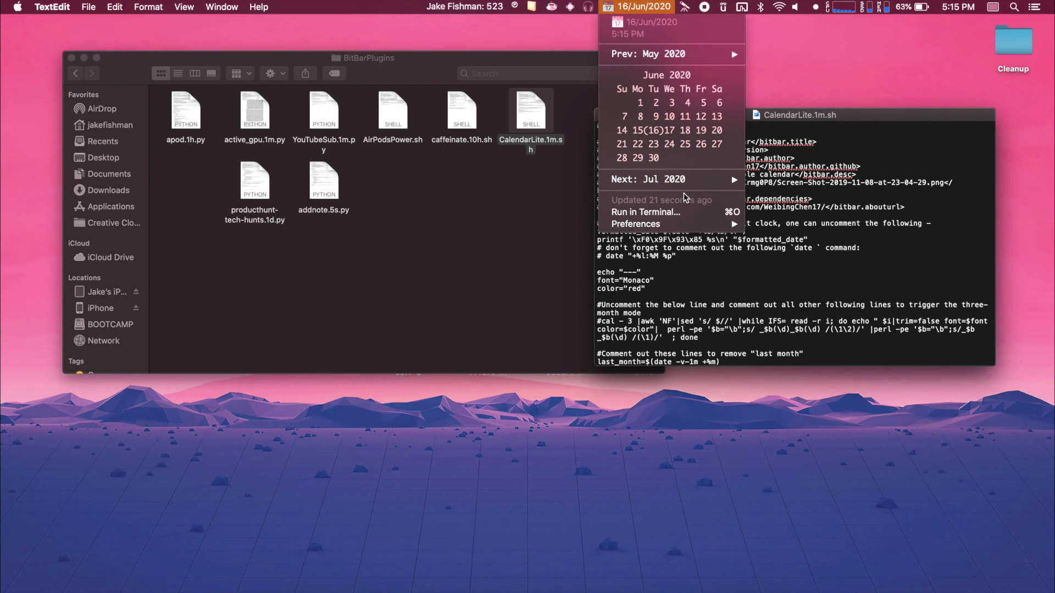
mouse_move(690, 224)
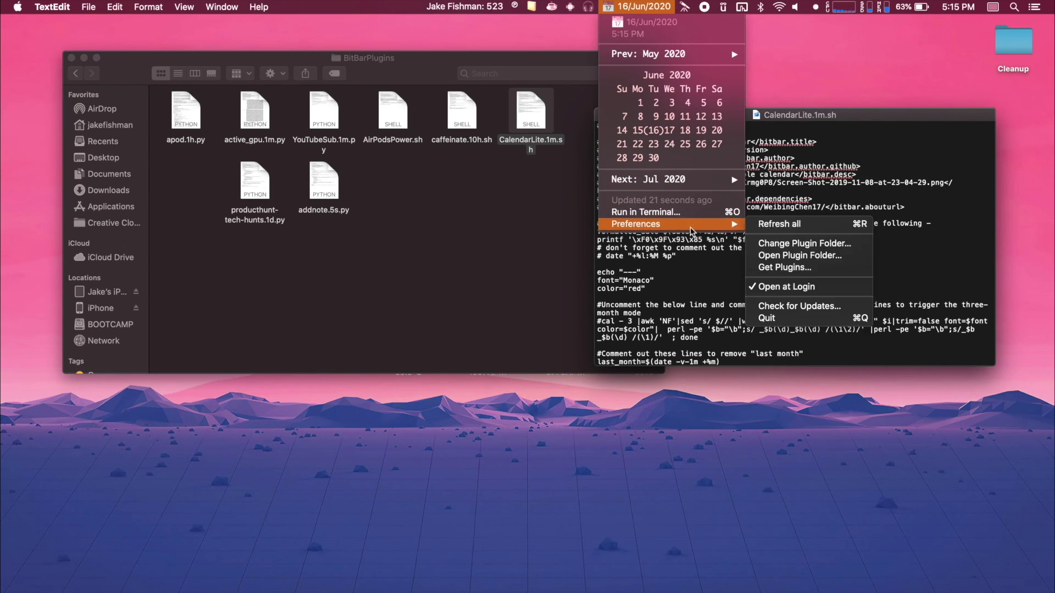
left_click(788, 228)
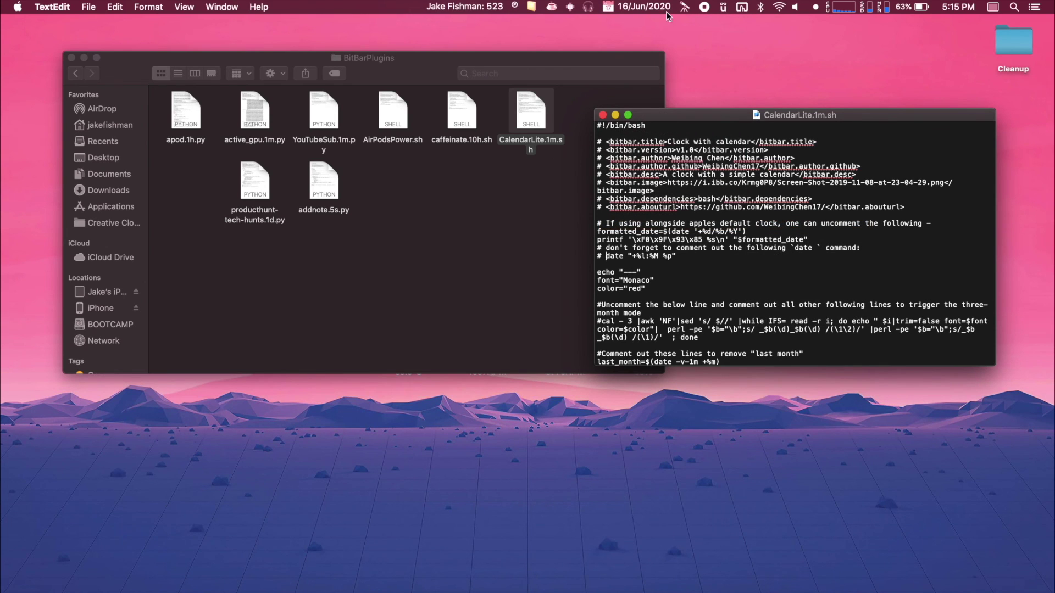
Cmd-drag the 16/Jun/2020 date beside the clock and close the script window.
left_click(641, 6)
left_click(640, 7)
left_click_drag(640, 10, 977, 11)
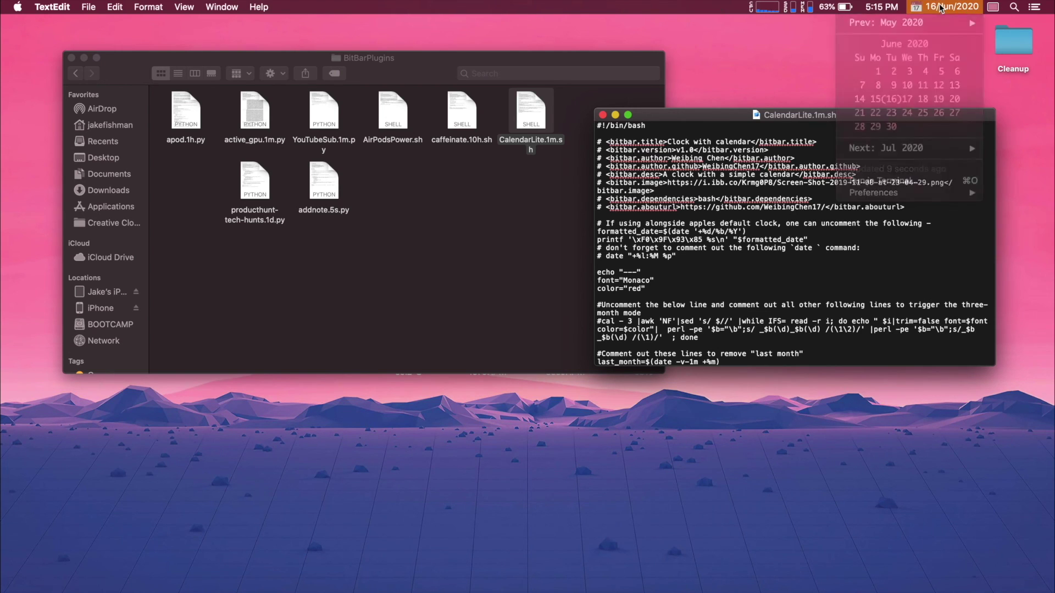
left_click(603, 115)
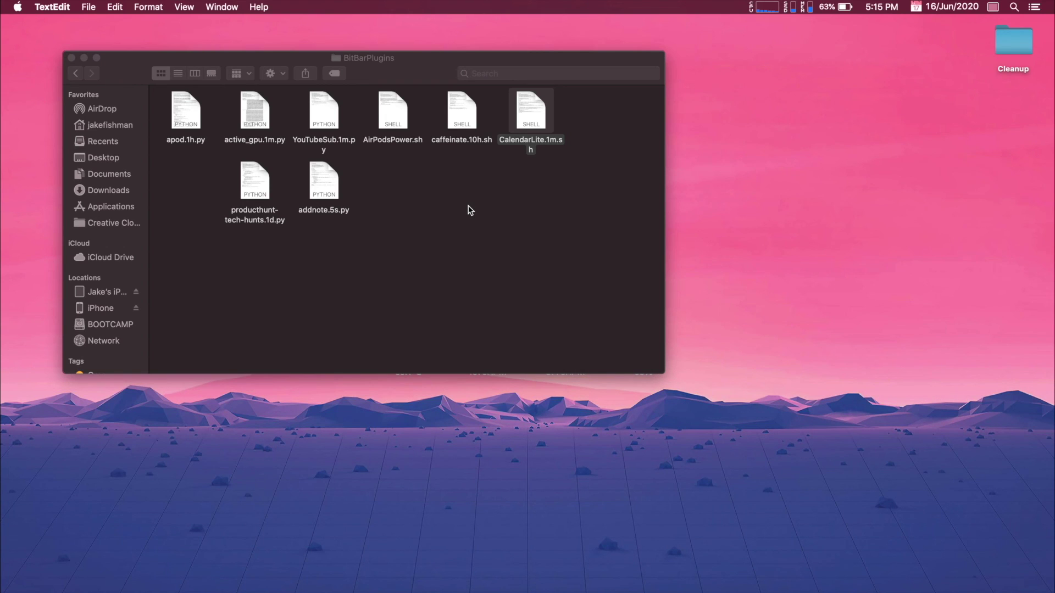
Check the date's calendar view, then shrink the BitBarPlugins Finder window and select YouTubeSub.1m.py.
left_click(470, 210)
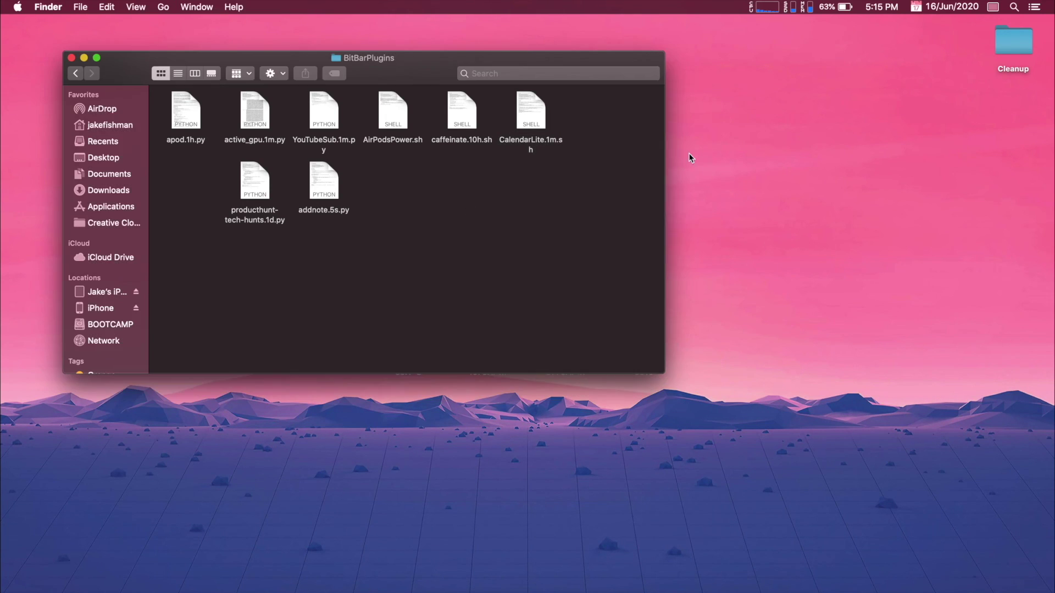
left_click(941, 6)
left_click(941, 8)
left_click_drag(663, 371, 647, 308)
key("y")
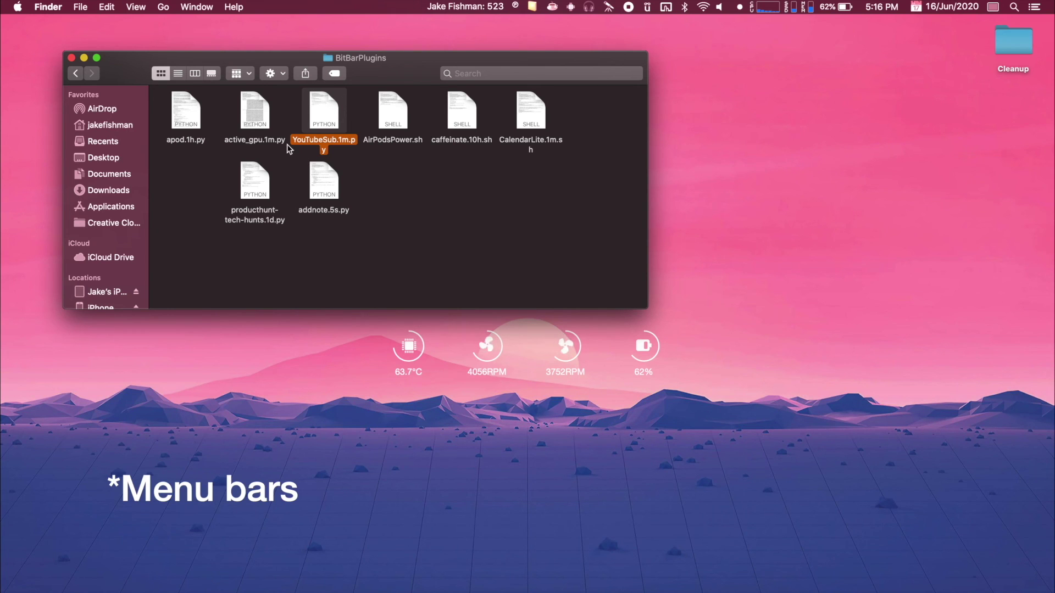
Move the Finder window down to reveal the desktop calendar, then check the subscriber count reads 523.
left_click_drag(197, 77, 346, 464)
left_click_drag(350, 100, 723, 413)
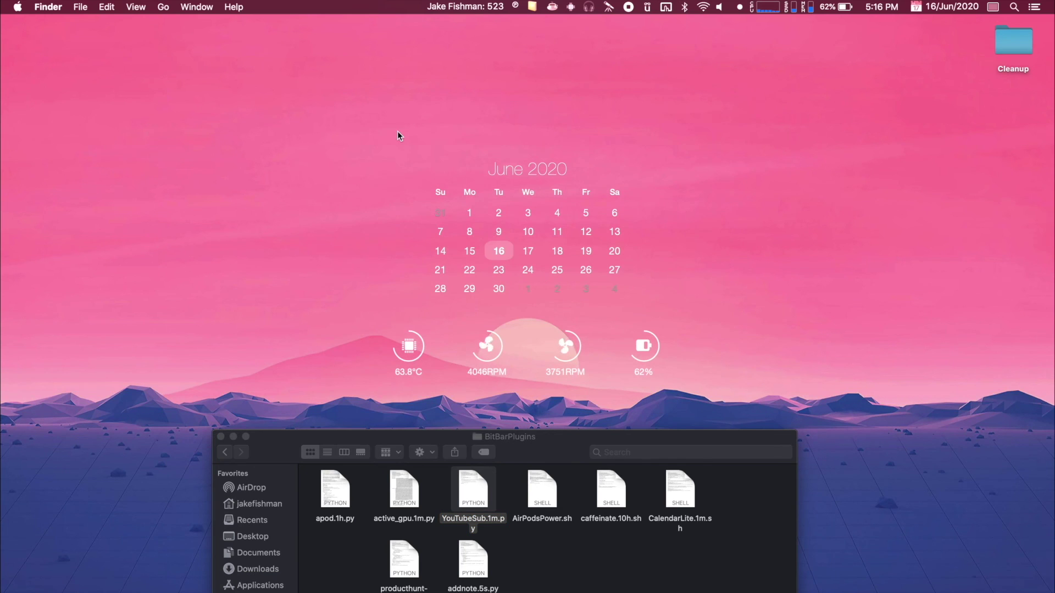
left_click_drag(364, 122, 710, 396)
left_click(485, 4)
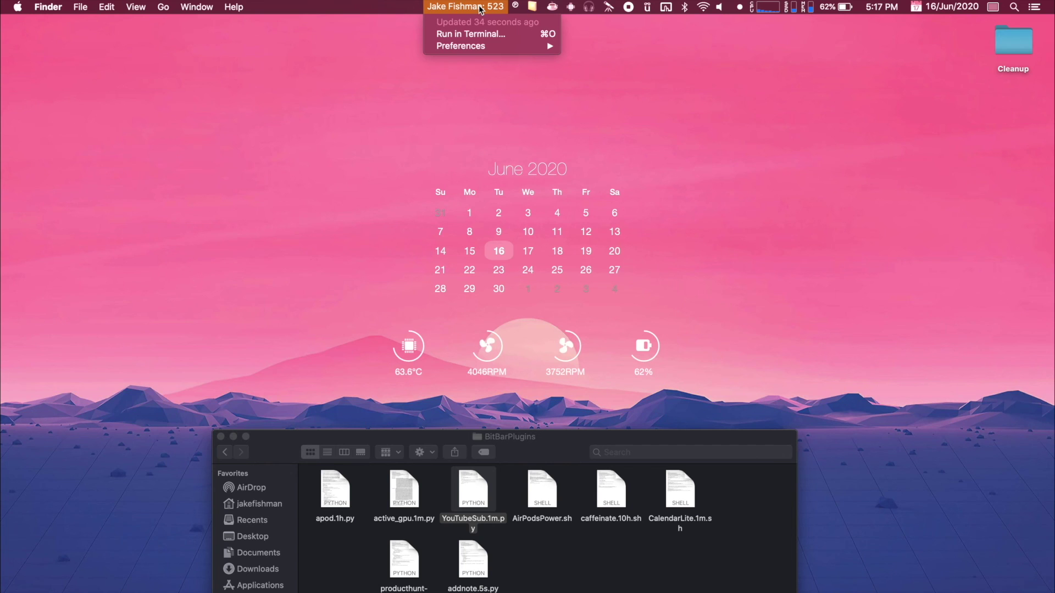
left_click(658, 179)
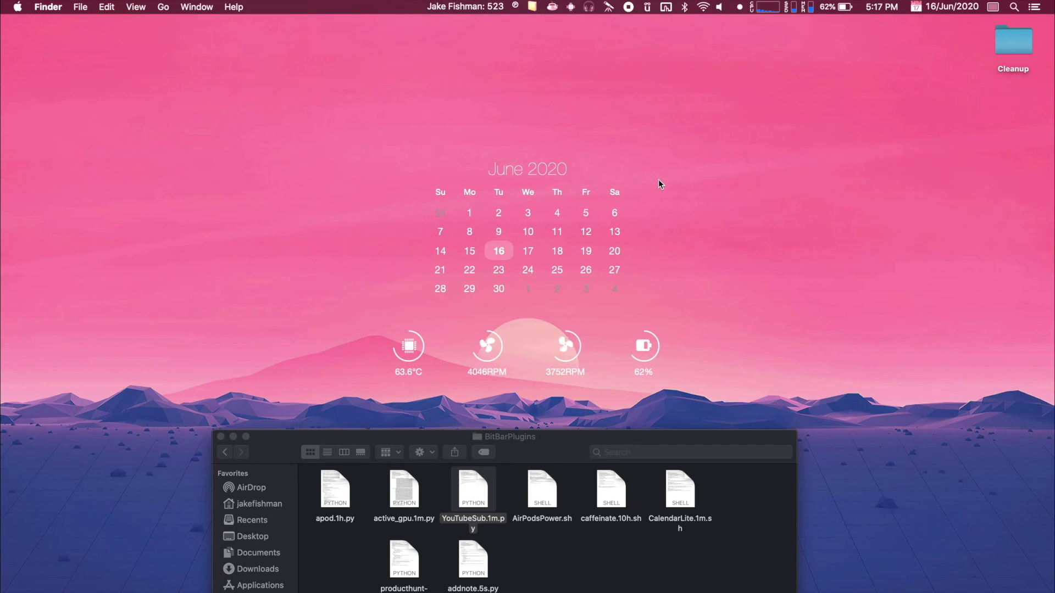